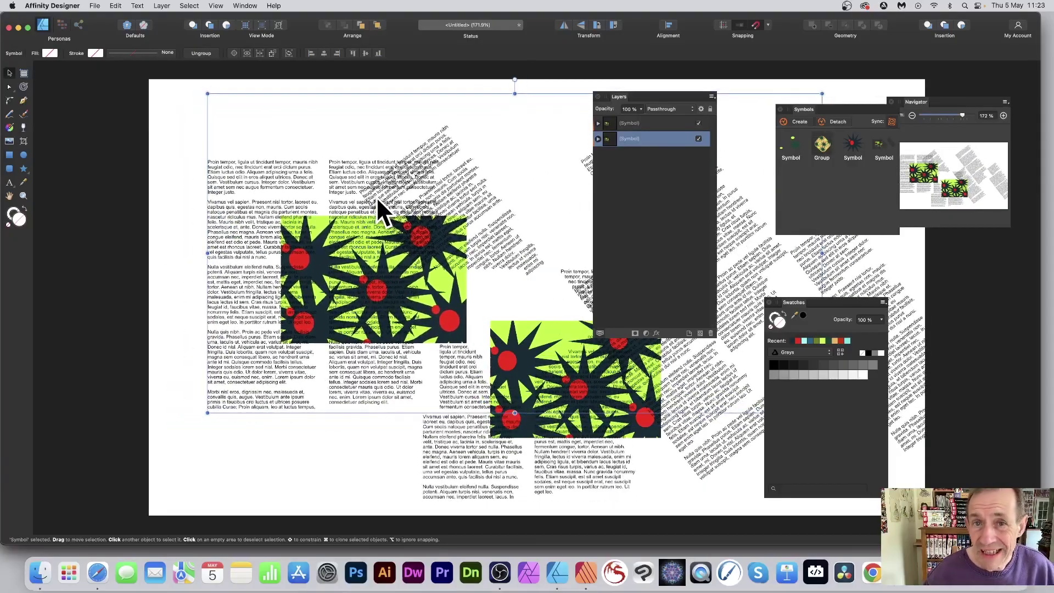
# Clear the page by deleting both existing symbol instances.
pyautogui.moveTo(377, 196); pyautogui.dragTo(419, 206)
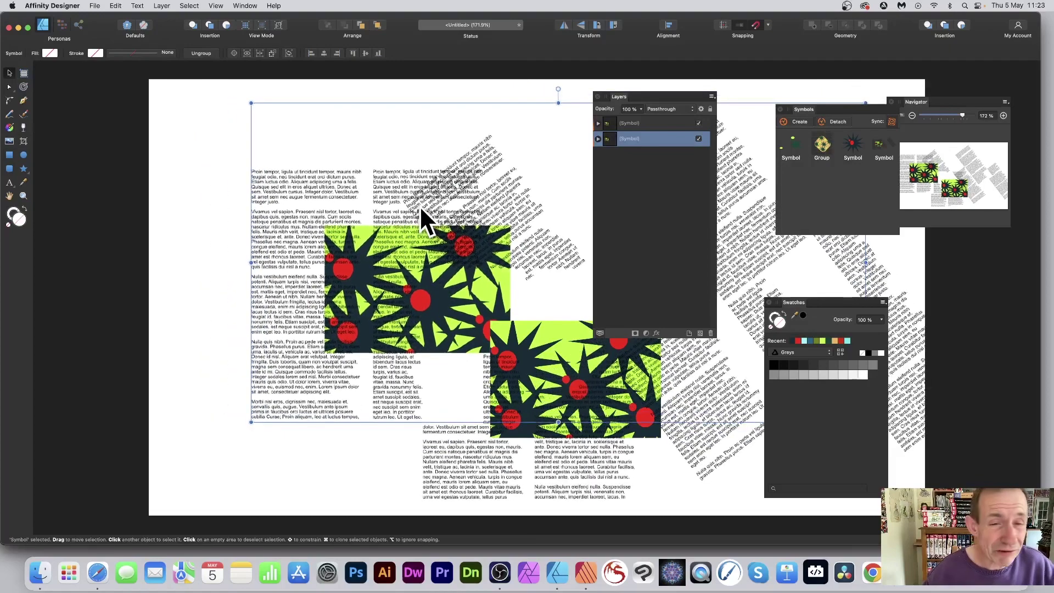
pyautogui.moveTo(420, 205); pyautogui.dragTo(364, 207)
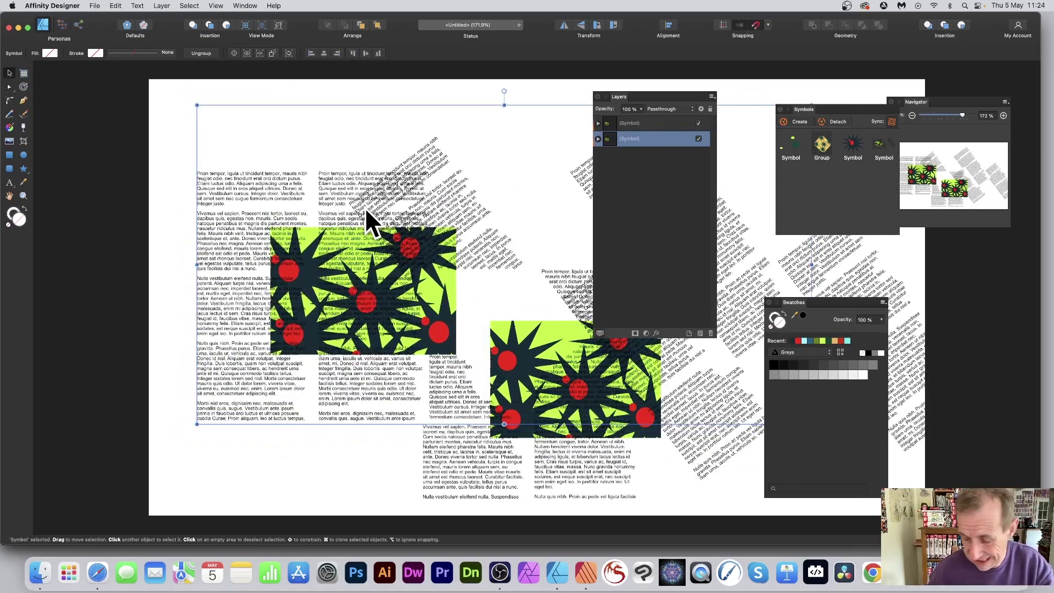
pyautogui.press('Delete')
pyautogui.press('Delete')
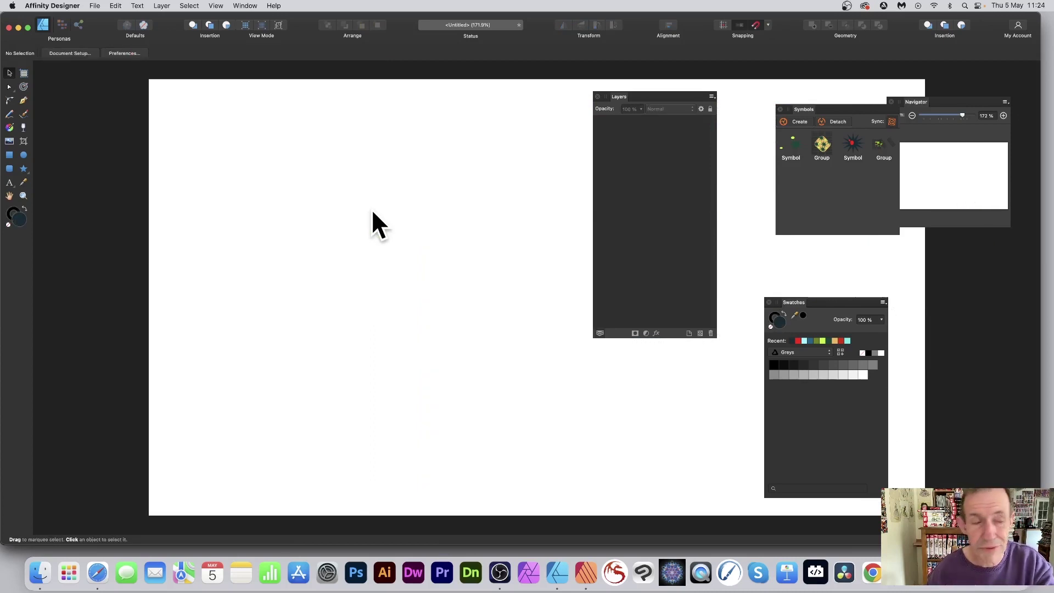
# Draw a wide, dark-filled rectangle in the upper-left part of the blank page.
pyautogui.hscroll(2, 377, 225)
pyautogui.scroll(-1, 376, 225)
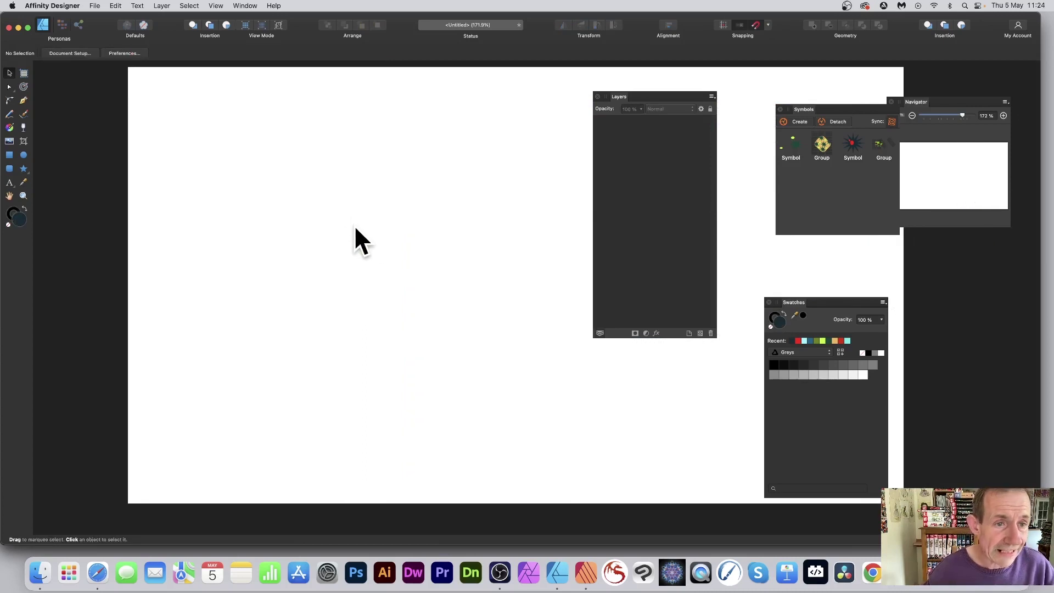
pyautogui.click(9, 155)
pyautogui.moveTo(200, 106); pyautogui.dragTo(498, 275)
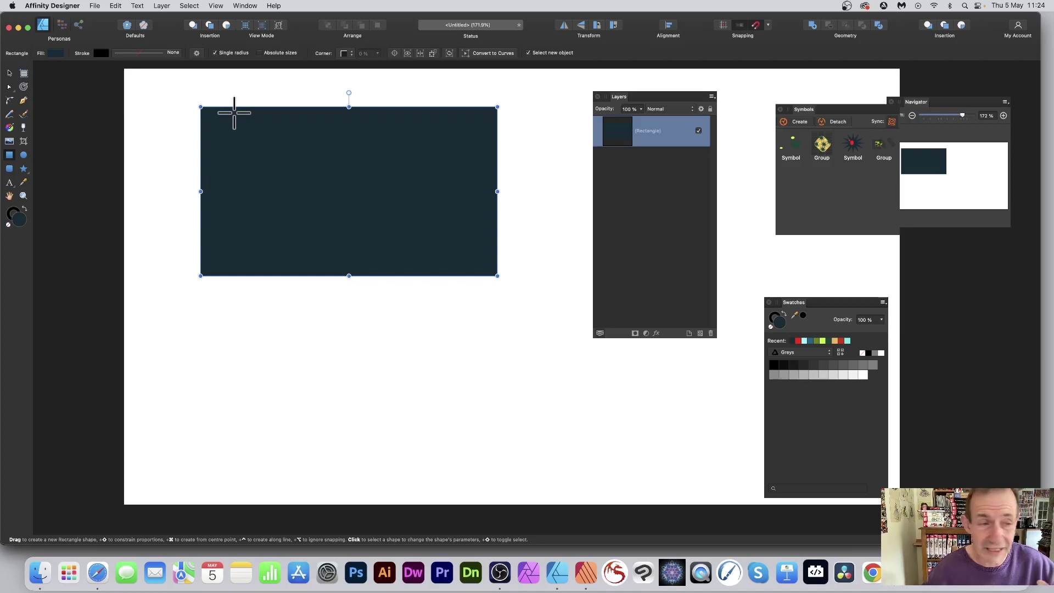
# Draw a five-pointed star below the rectangle with the Star tool.
pyautogui.click(22, 168)
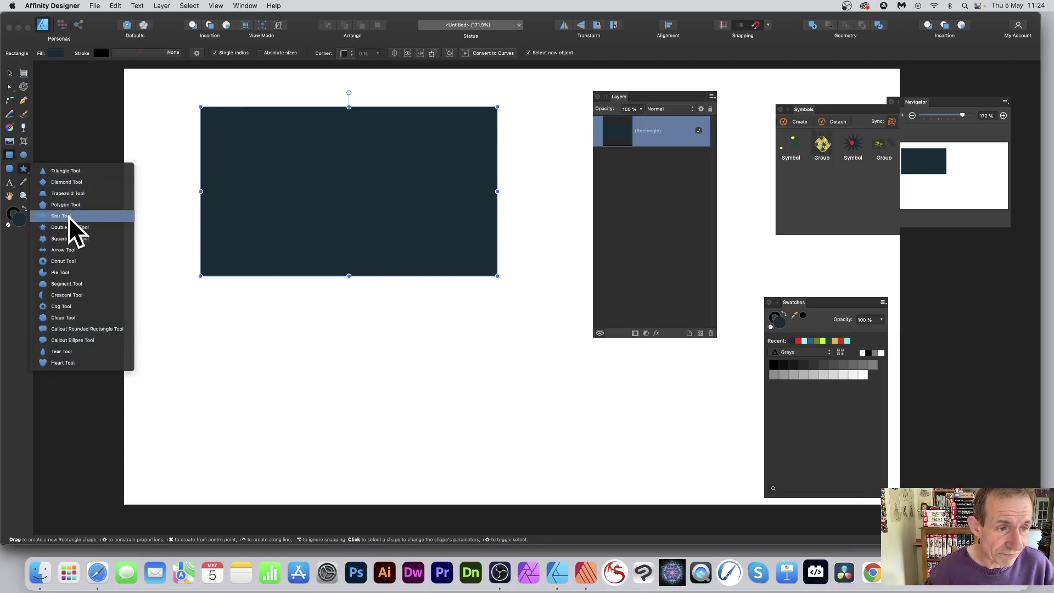
pyautogui.click(68, 217)
pyautogui.moveTo(286, 305); pyautogui.dragTo(426, 434)
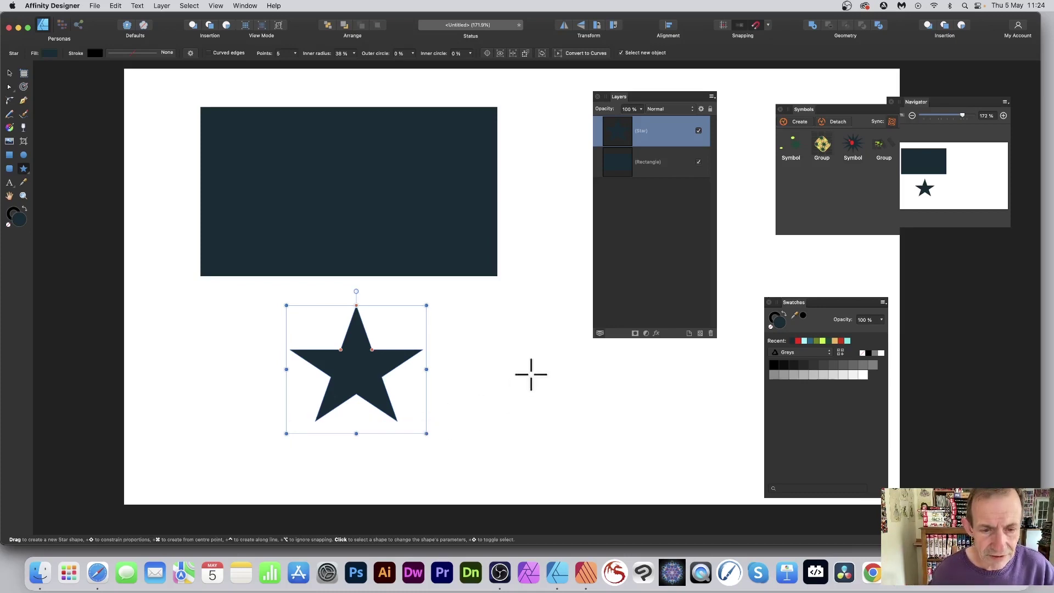
# Fill the star with turquoise and move it slightly up toward the rectangle.
pyautogui.click(50, 53)
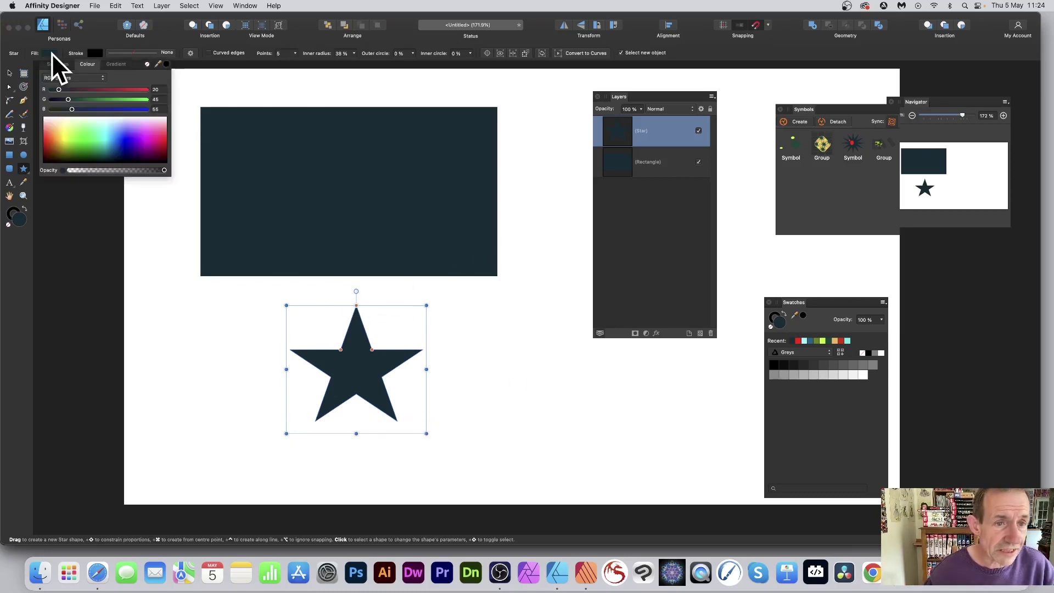
pyautogui.click(105, 141)
pyautogui.click(96, 139)
pyautogui.click(9, 72)
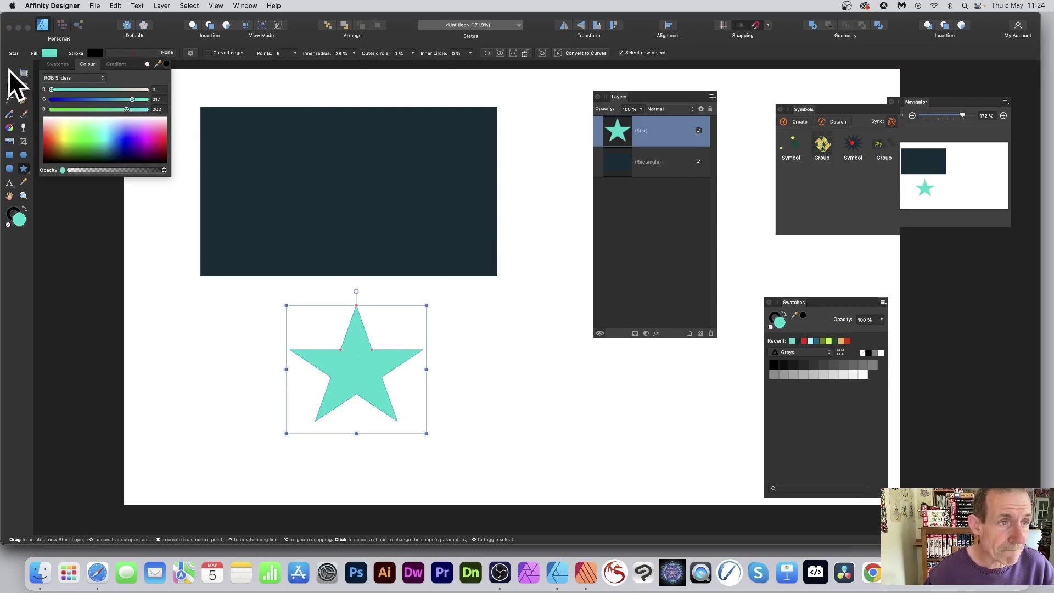
pyautogui.moveTo(377, 353)
pyautogui.mouseDown()
pyautogui.moveTo(397, 318)
pyautogui.moveTo(386, 340)
pyautogui.mouseUp()
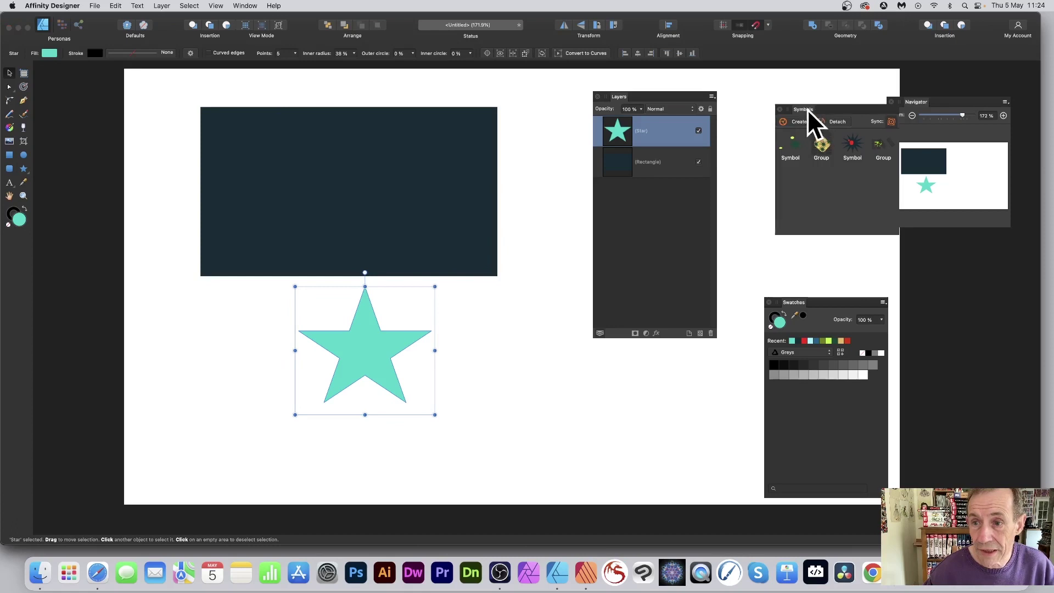
# Create a symbol from the turquoise star and delete the original from the page.
pyautogui.moveTo(808, 109); pyautogui.dragTo(467, 124)
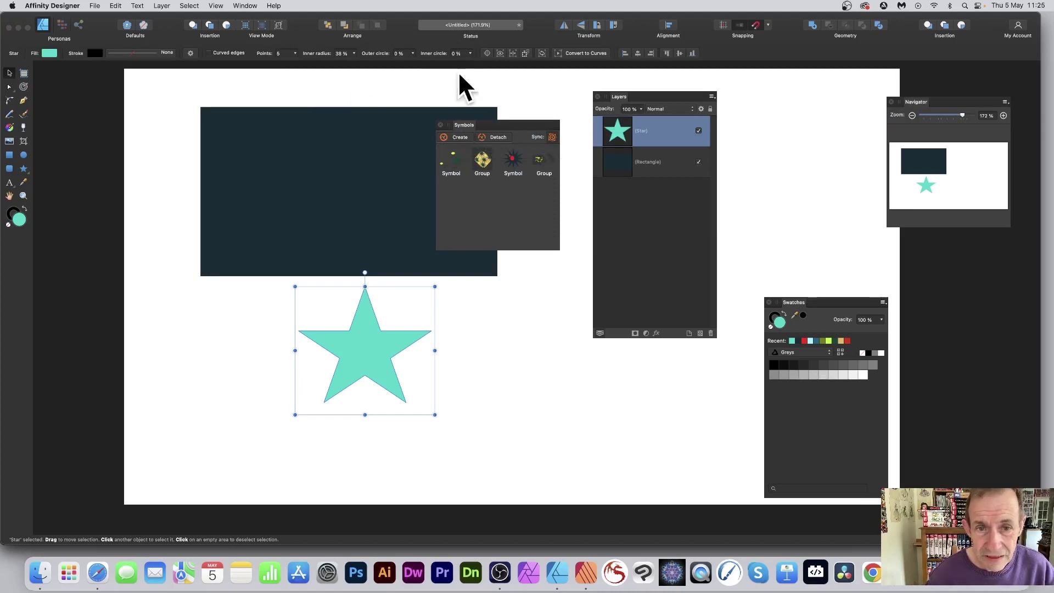
pyautogui.click(460, 137)
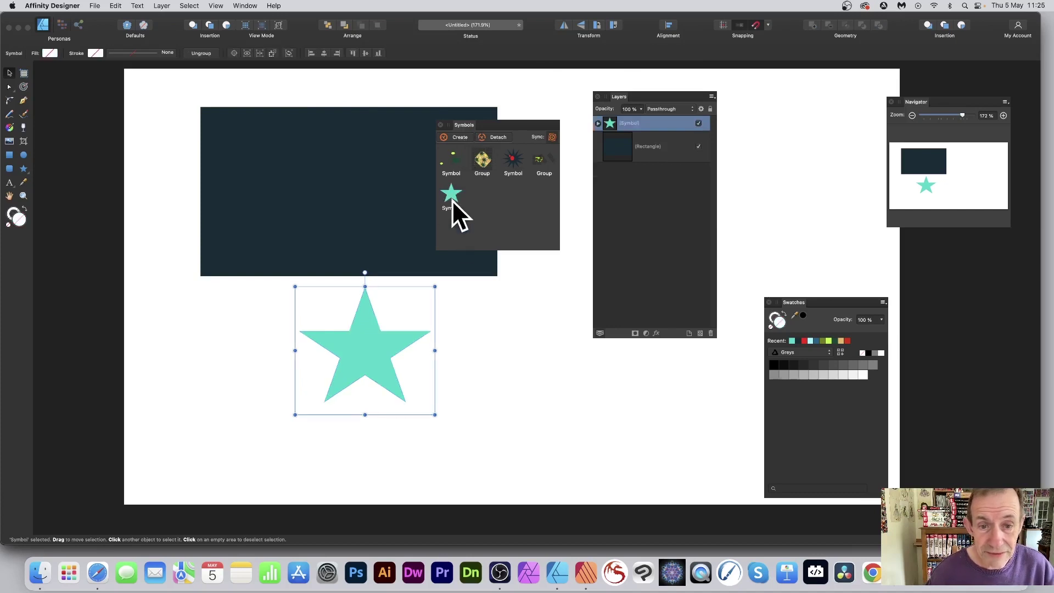
pyautogui.press('Delete')
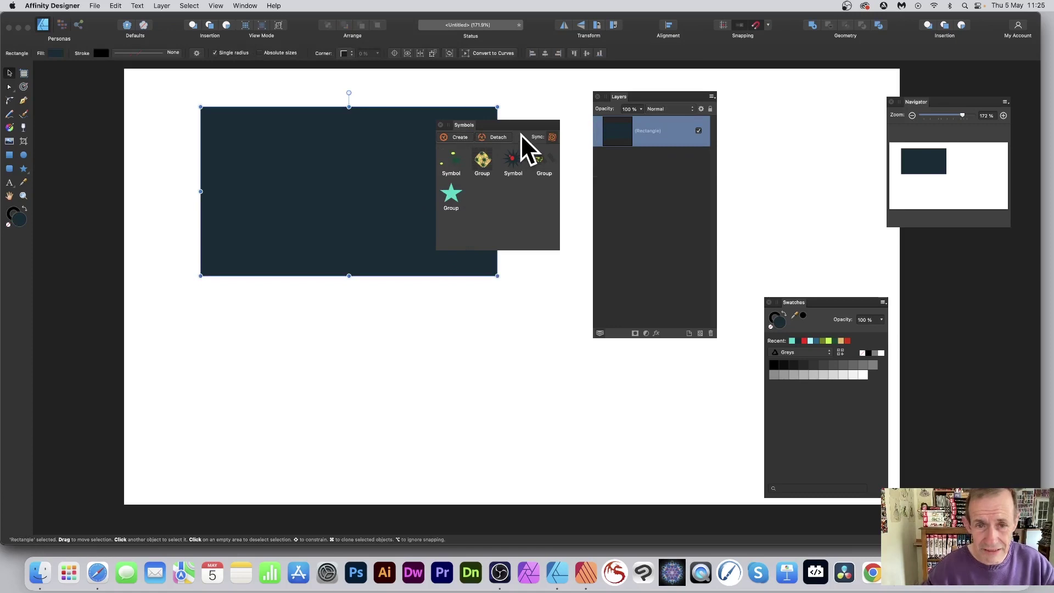
# Place an instance of the star symbol over the rectangle's lower-left corner and cut it.
pyautogui.moveTo(452, 192); pyautogui.dragTo(257, 261)
pyautogui.click(116, 6)
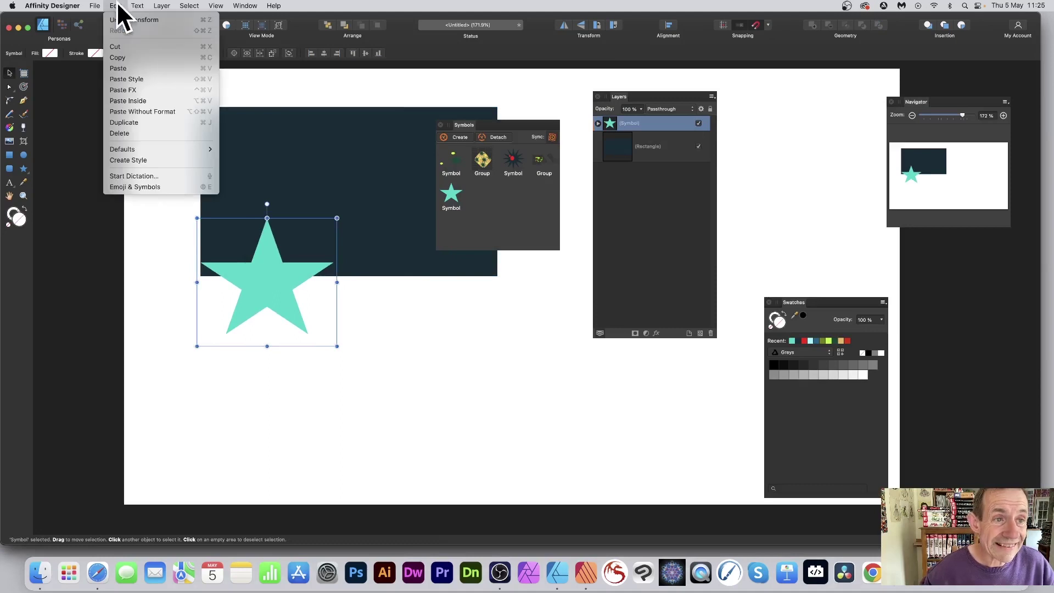
pyautogui.click(123, 47)
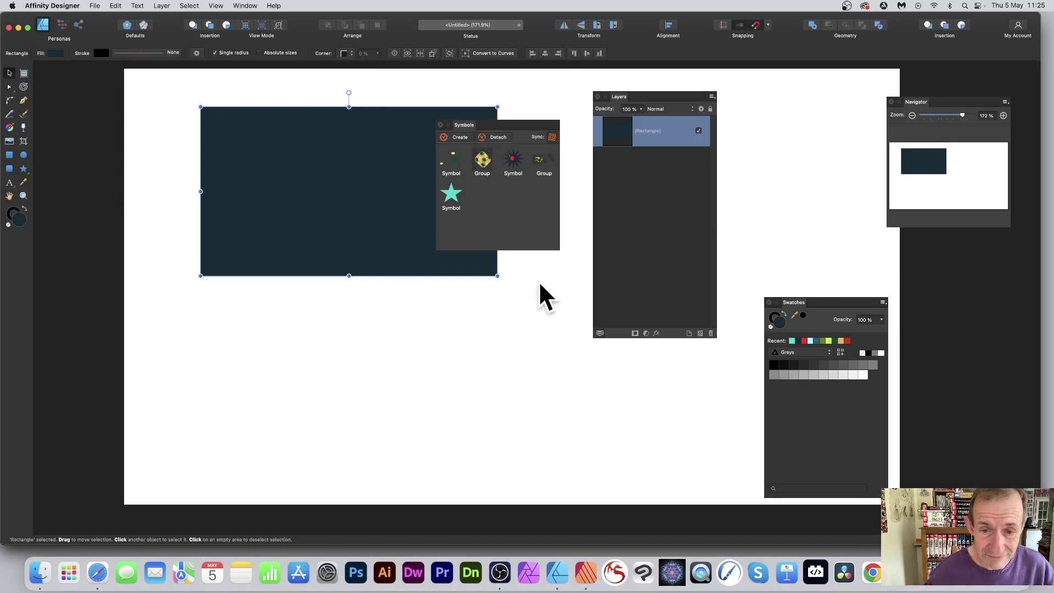
# Enlarge the rectangle and paste the star symbol inside it, positioned over its upper-left corner.
pyautogui.moveTo(497, 275); pyautogui.dragTo(533, 316)
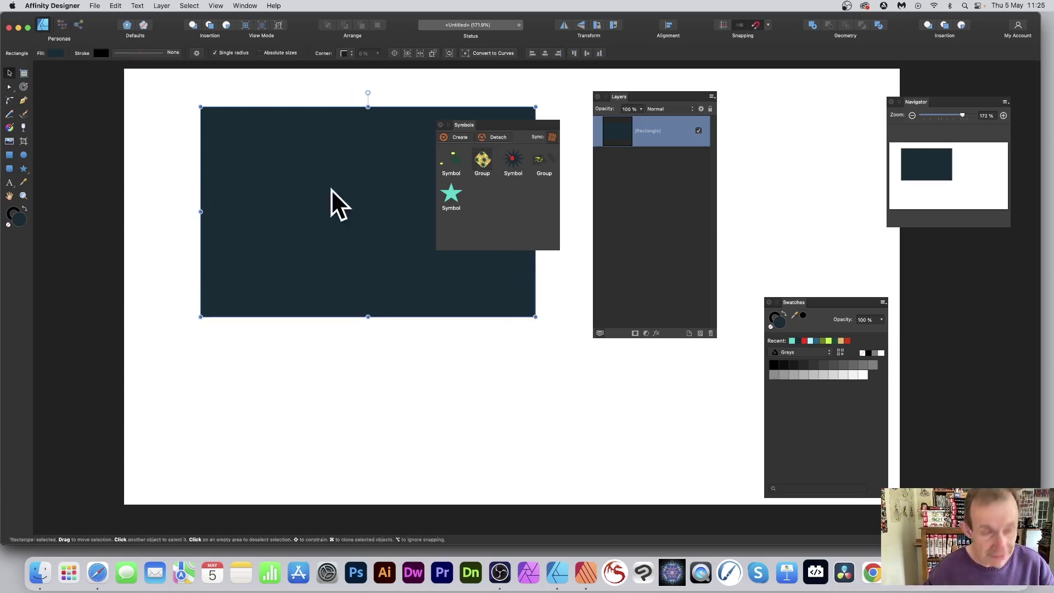
pyautogui.click(115, 5)
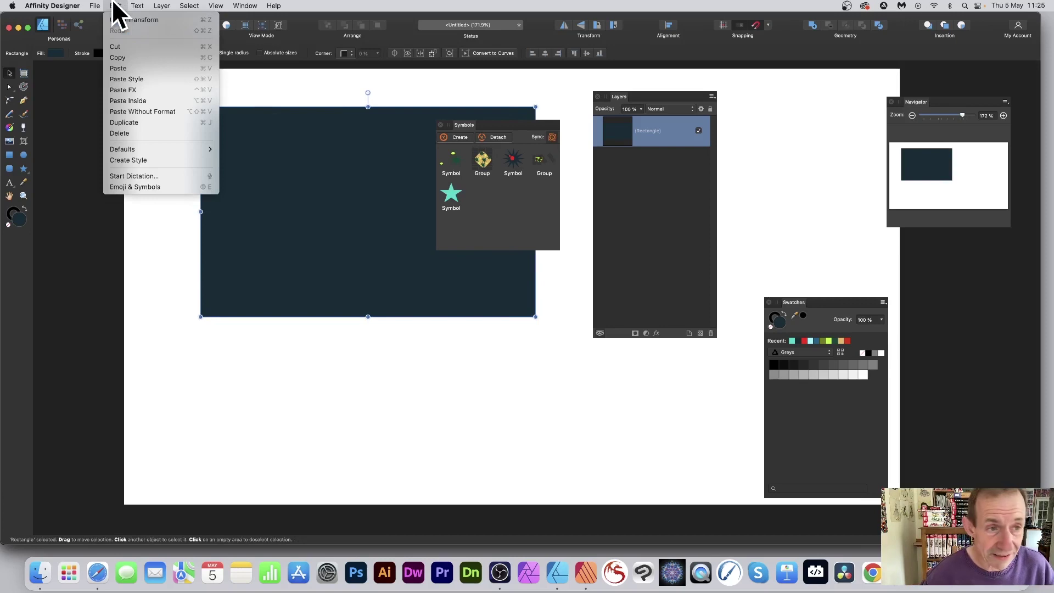
pyautogui.click(140, 101)
pyautogui.moveTo(273, 270); pyautogui.dragTo(254, 122)
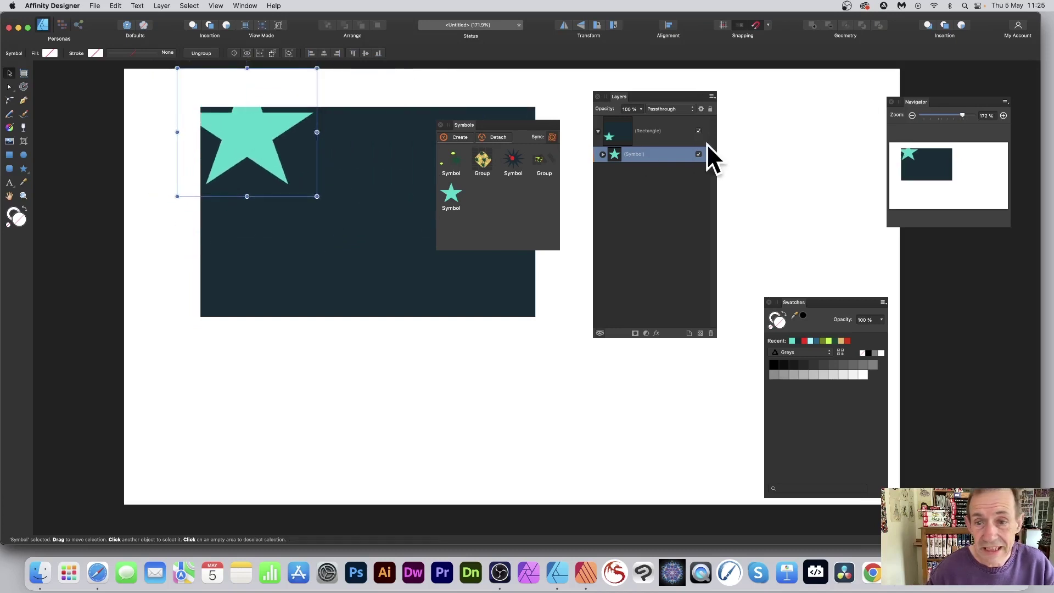
# Duplicate the star symbol inside the rectangle until eight clipped copies are scattered across it.
pyautogui.moveTo(466, 124); pyautogui.dragTo(760, 155)
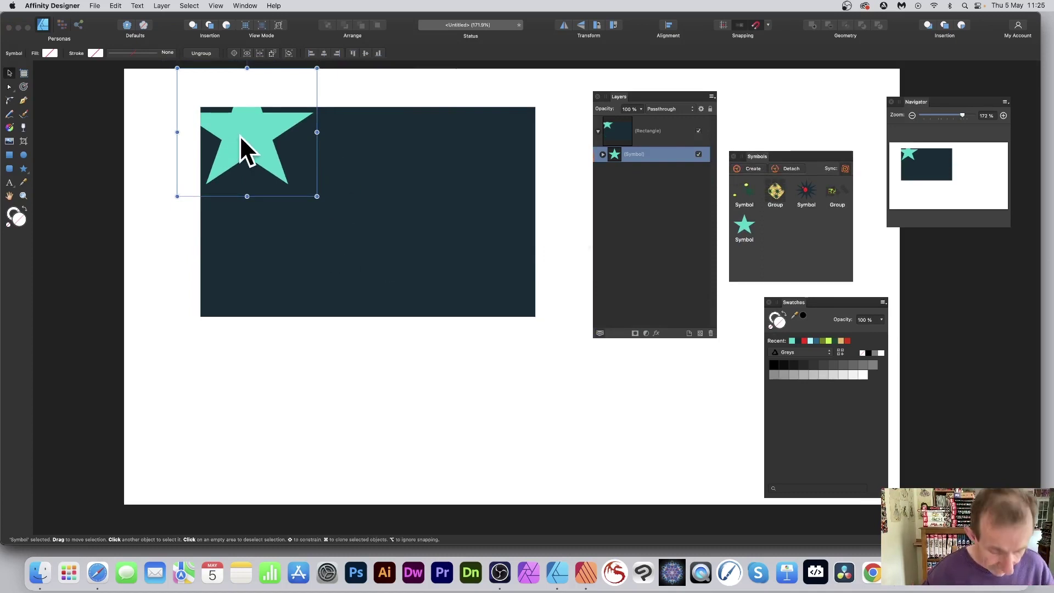
pyautogui.moveTo(242, 141)
pyautogui.mouseDown()
pyautogui.moveTo(360, 179)
pyautogui.moveTo(344, 160)
pyautogui.moveTo(356, 162)
pyautogui.mouseUp()
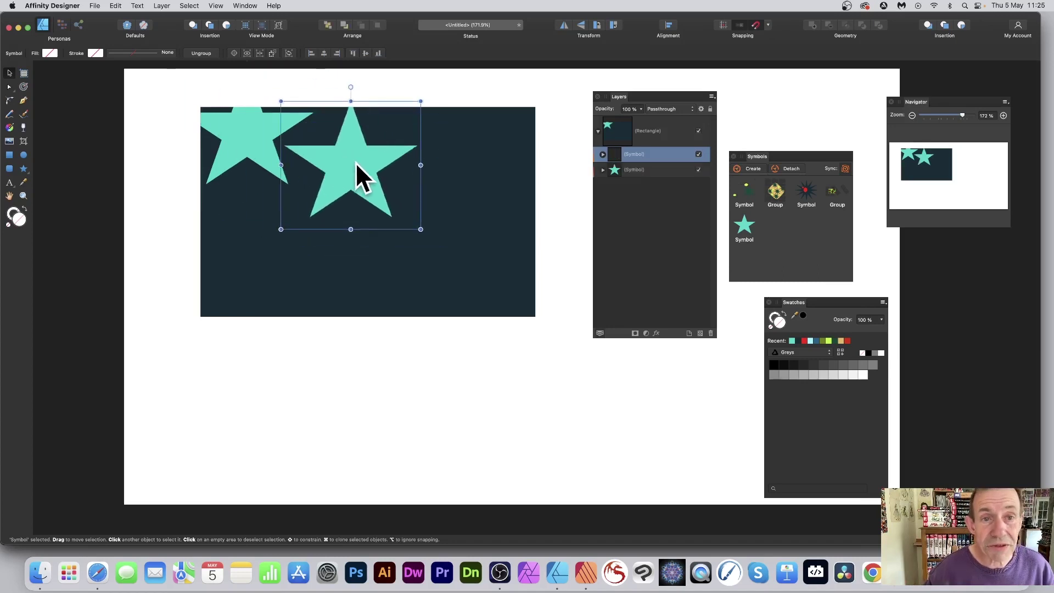
pyautogui.rightClick(634, 154)
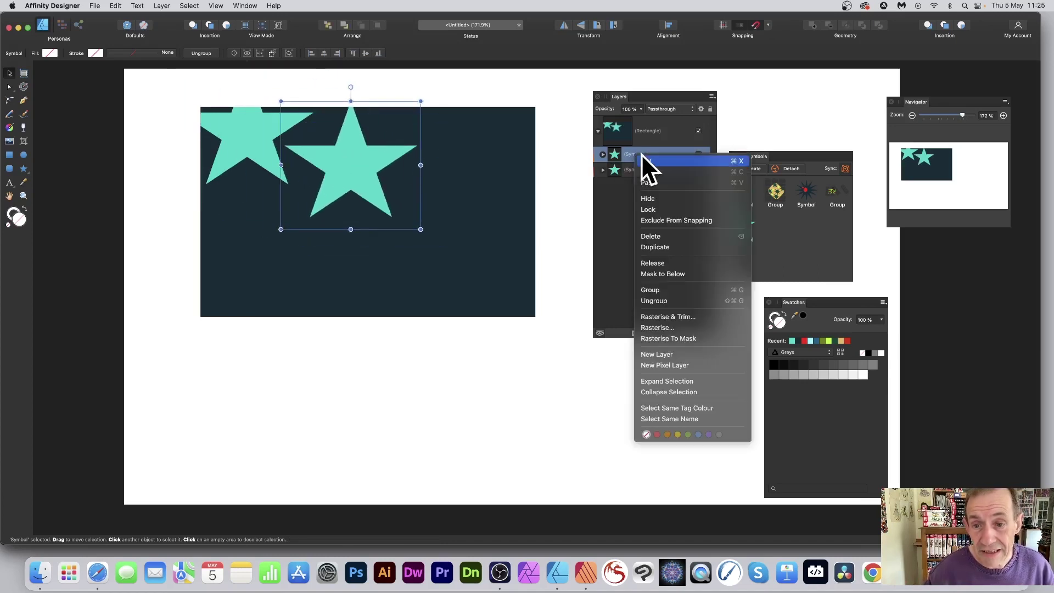
pyautogui.click(666, 248)
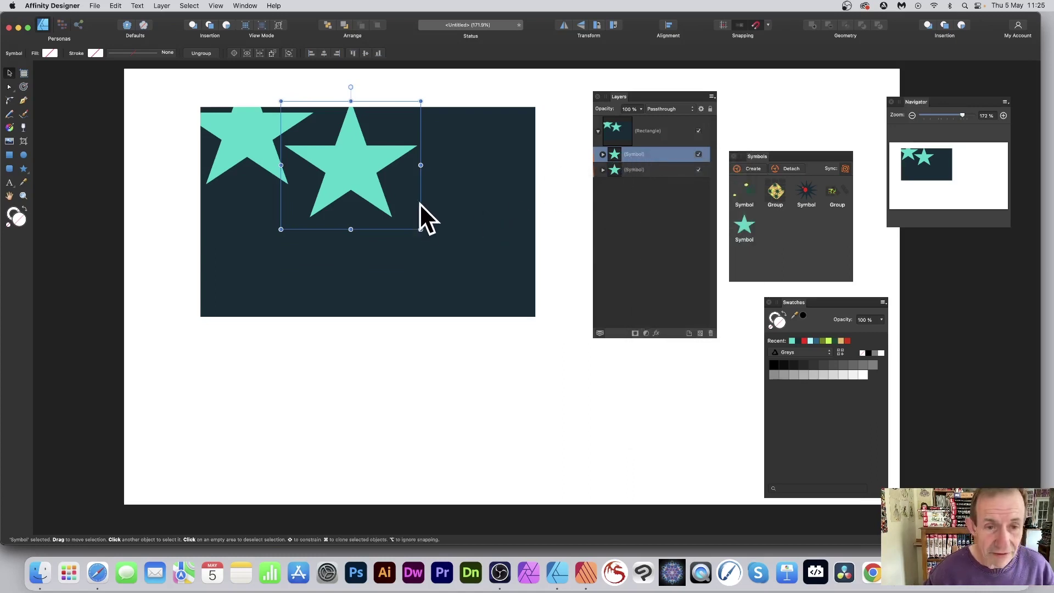
pyautogui.moveTo(323, 163)
pyautogui.mouseDown()
pyautogui.moveTo(222, 252)
pyautogui.moveTo(398, 278)
pyautogui.moveTo(367, 265)
pyautogui.moveTo(455, 173)
pyautogui.moveTo(447, 207)
pyautogui.moveTo(497, 143)
pyautogui.mouseUp()
pyautogui.moveTo(497, 143)
pyautogui.mouseDown()
pyautogui.moveTo(527, 301)
pyautogui.moveTo(429, 322)
pyautogui.mouseUp()
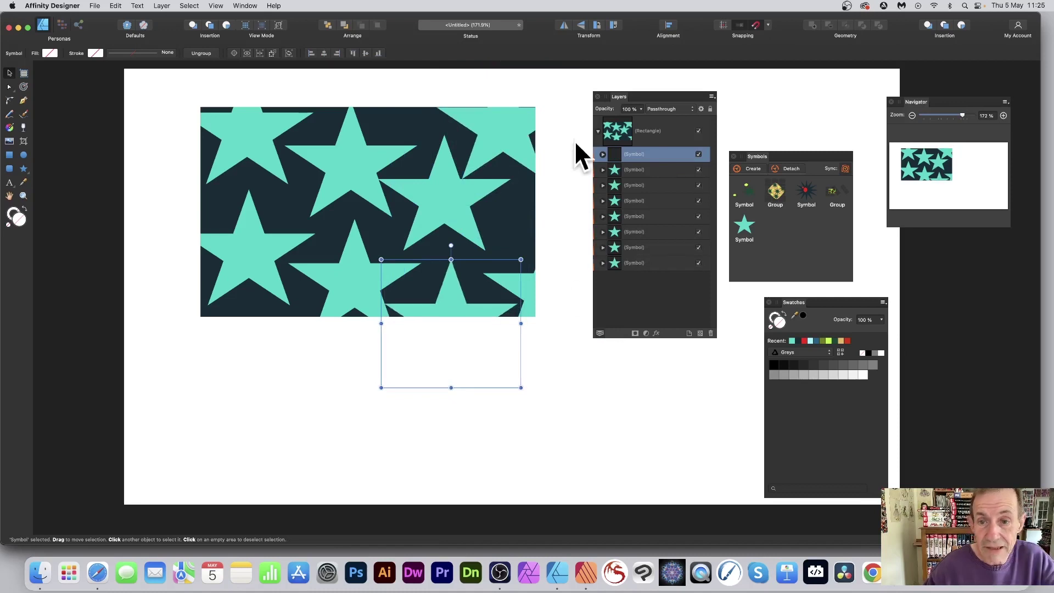
# Edit the star inside one symbol instance to have 8 points and a light orange fill.
pyautogui.click(602, 155)
pyautogui.click(630, 182)
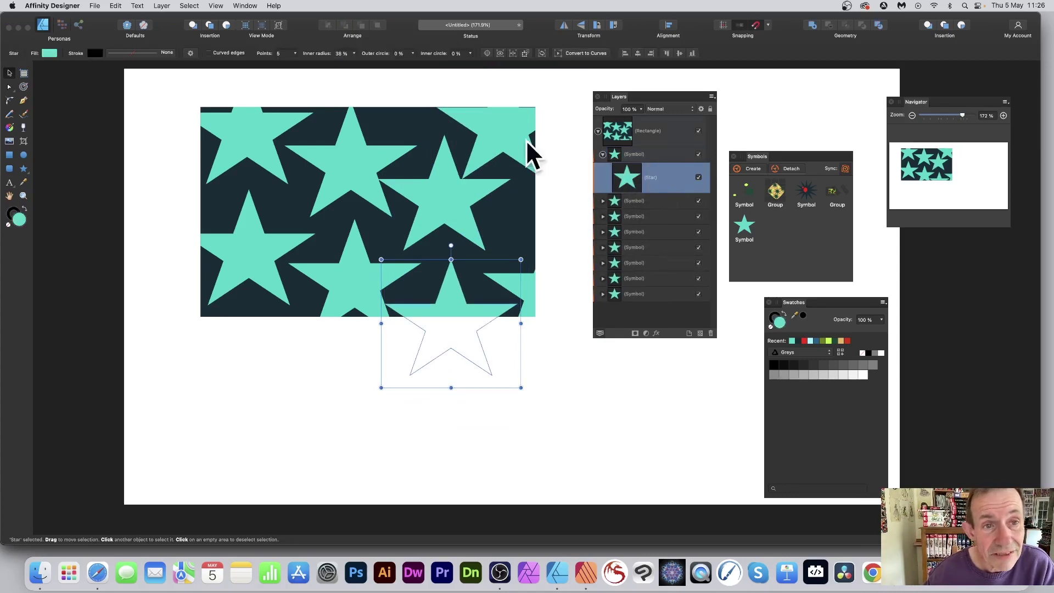
pyautogui.click(295, 53)
pyautogui.moveTo(293, 64); pyautogui.dragTo(301, 63)
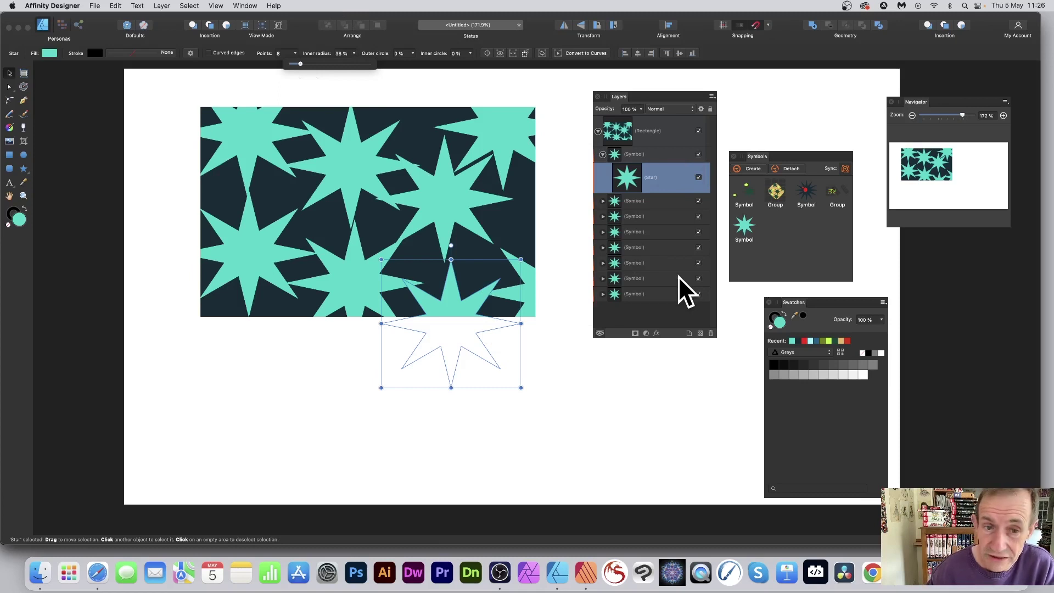
pyautogui.click(50, 53)
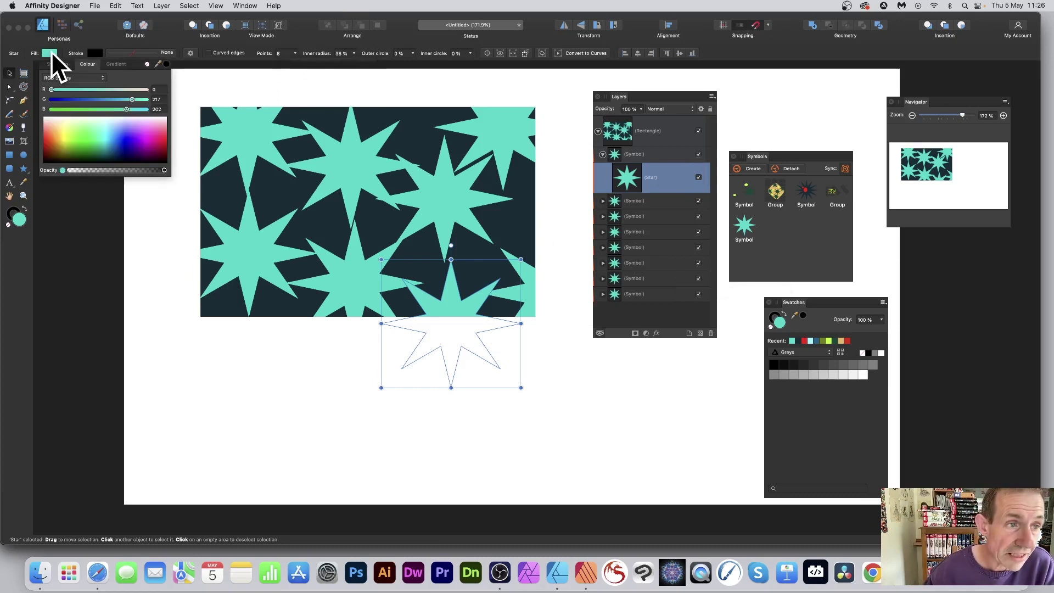
pyautogui.click(55, 124)
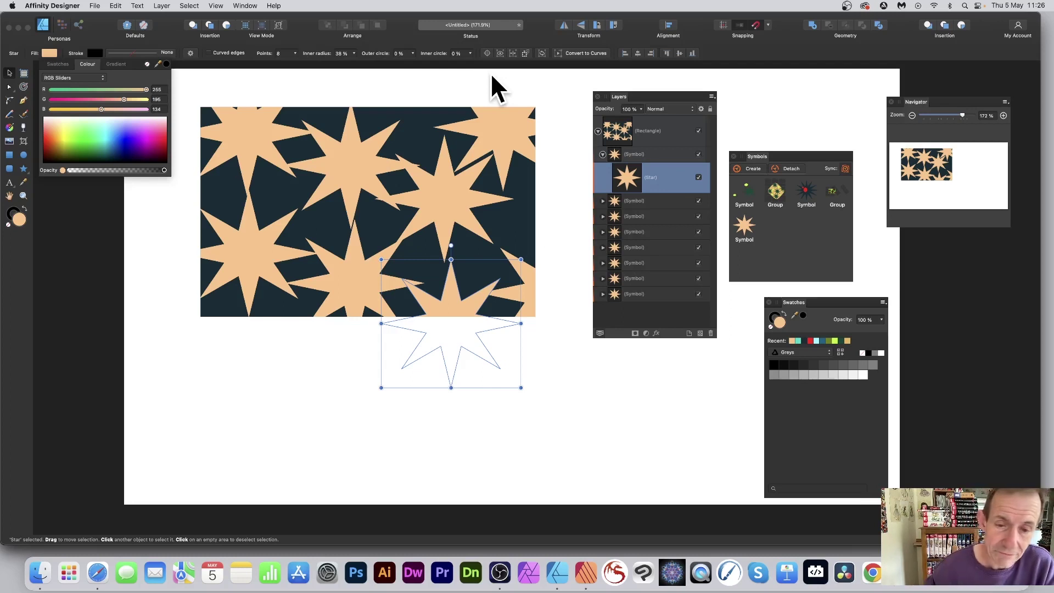
# Shrink the star inside the symbol, move it up and rotate it counterclockwise by about 60°.
pyautogui.moveTo(381, 259); pyautogui.dragTo(424, 304)
pyautogui.moveTo(477, 348); pyautogui.dragTo(454, 289)
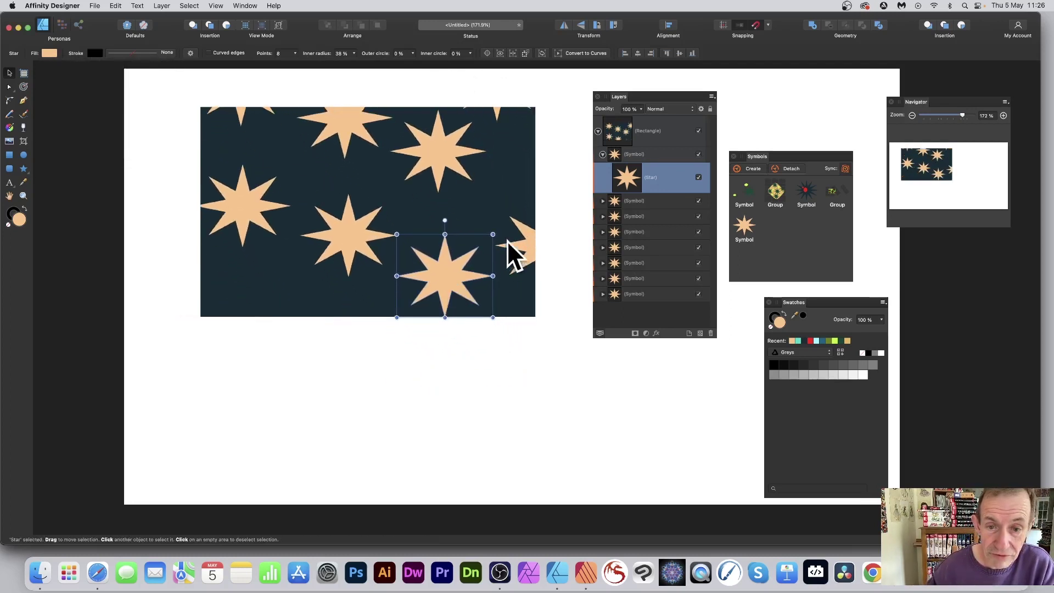
pyautogui.moveTo(496, 229); pyautogui.dragTo(435, 216)
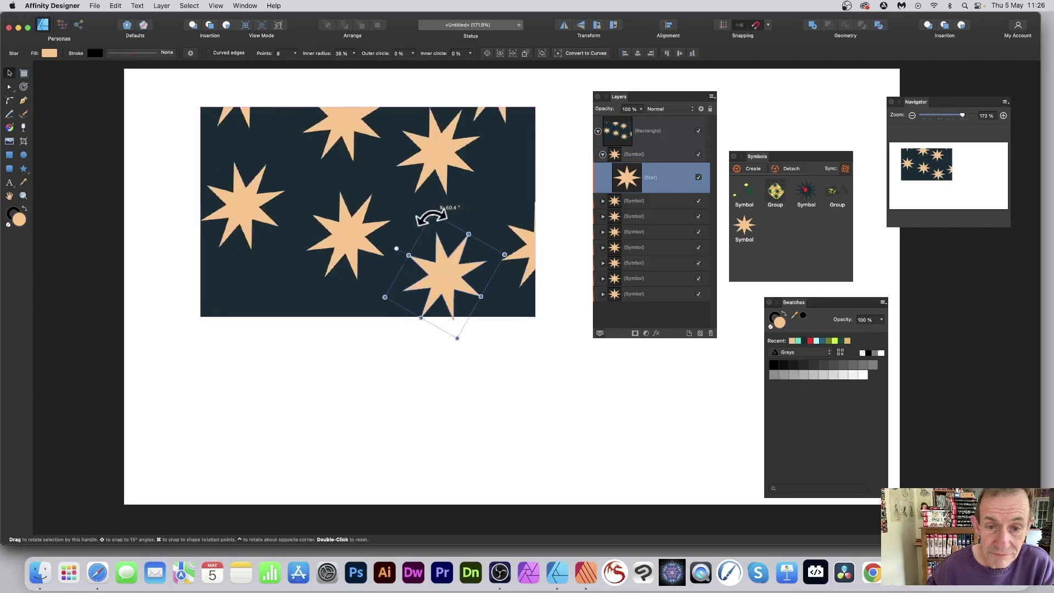
# Create a second symbol from the whole rectangle with its clipped stars.
pyautogui.click(291, 301)
pyautogui.click(599, 130)
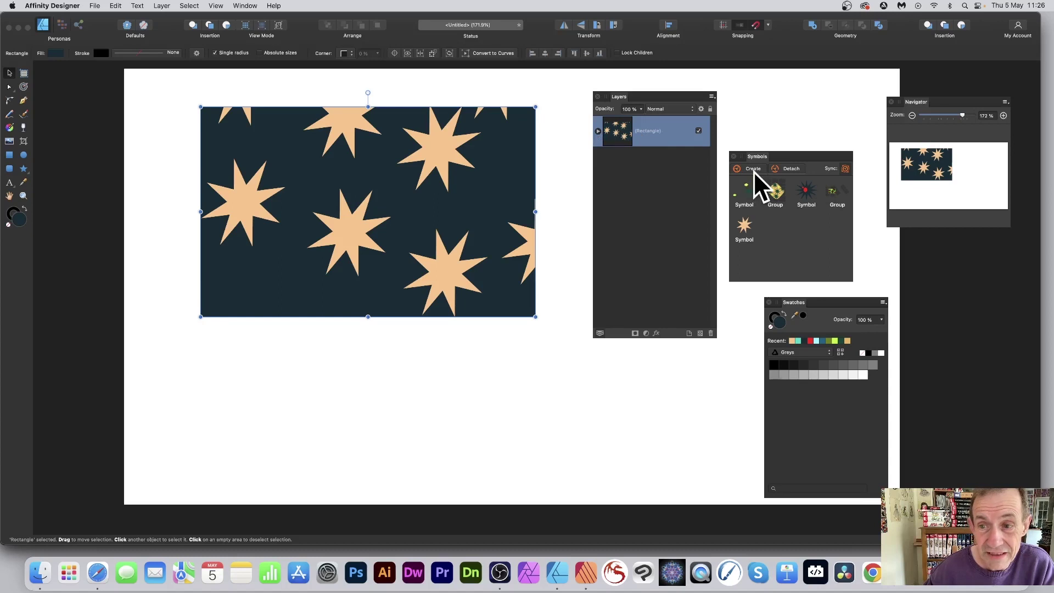
pyautogui.moveTo(760, 155); pyautogui.dragTo(743, 134)
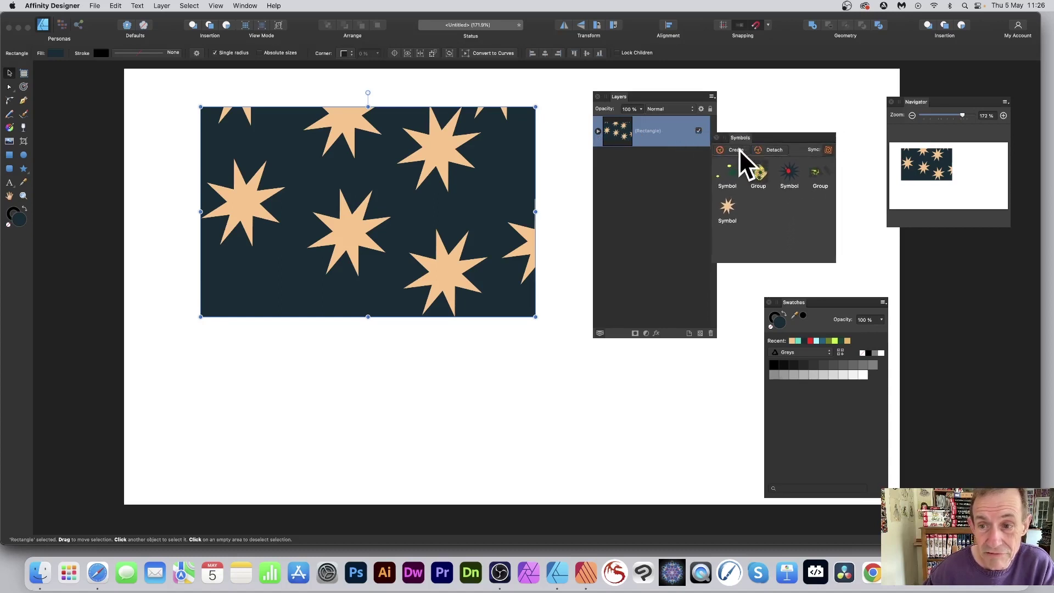
pyautogui.click(739, 149)
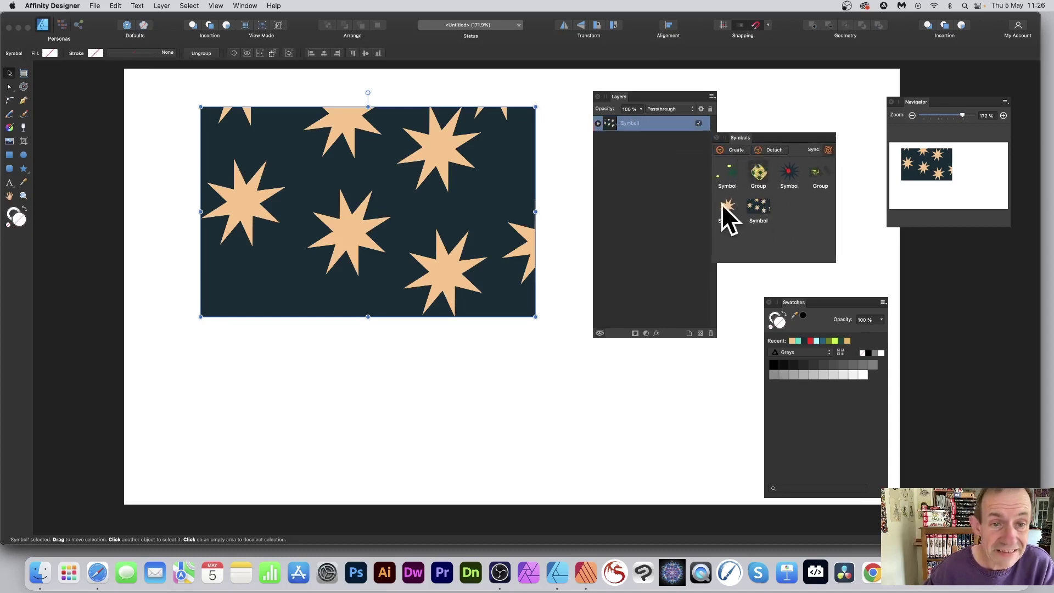
# Shift the pattern symbol up and left, and place a smaller copy of it below.
pyautogui.moveTo(326, 156)
pyautogui.mouseDown()
pyautogui.moveTo(269, 146)
pyautogui.moveTo(288, 144)
pyautogui.moveTo(297, 157)
pyautogui.moveTo(292, 170)
pyautogui.moveTo(381, 311)
pyautogui.mouseUp()
pyautogui.moveTo(263, 256); pyautogui.dragTo(388, 332)
pyautogui.moveTo(492, 380); pyautogui.dragTo(405, 369)
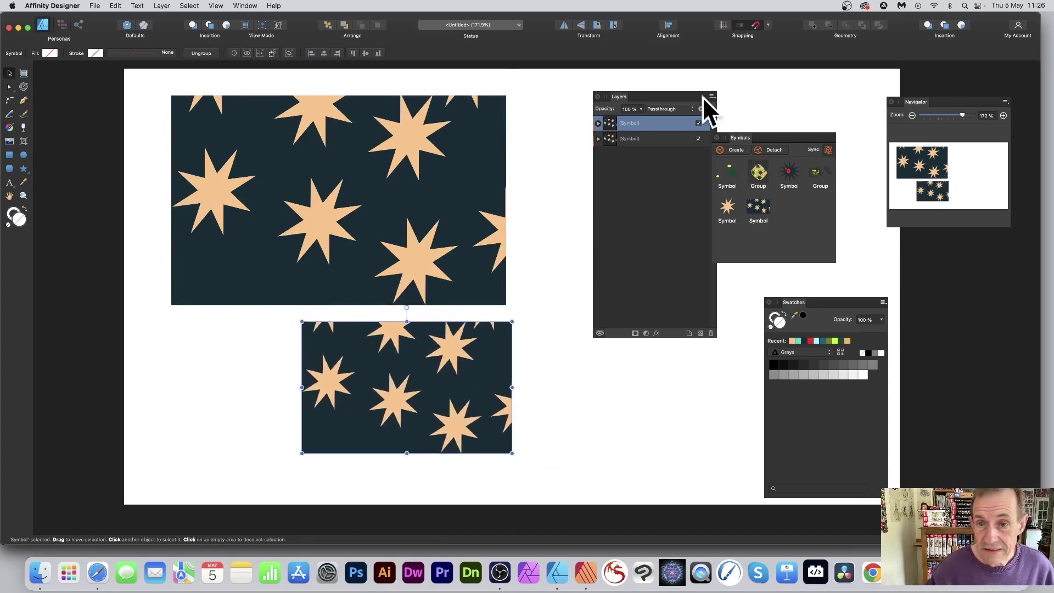
# Enlarge the star nested inside the smaller pattern symbol and change its fill to light violet.
pyautogui.click(598, 123)
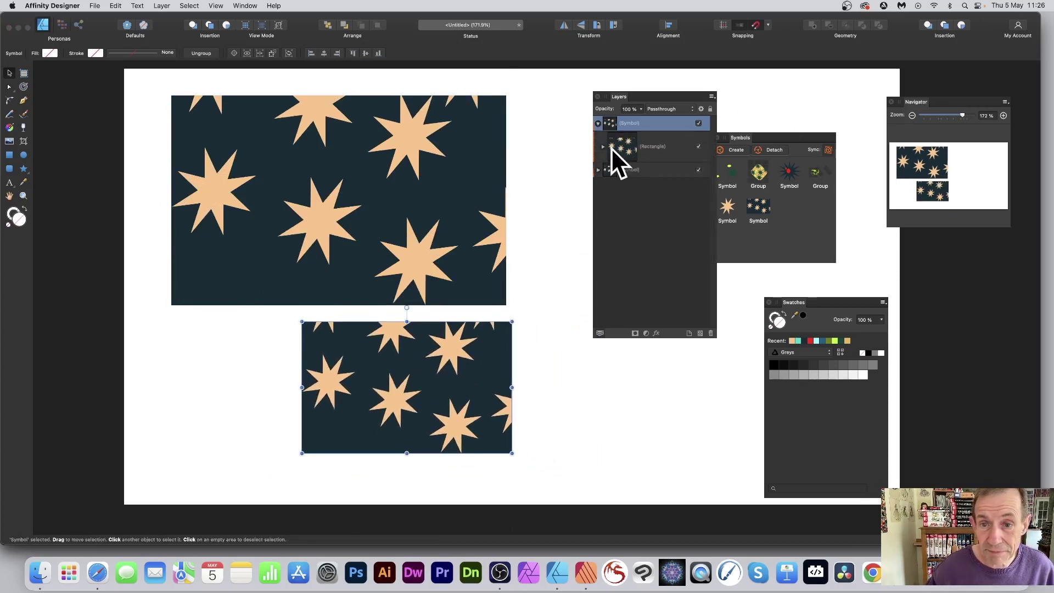
pyautogui.click(604, 147)
pyautogui.click(607, 169)
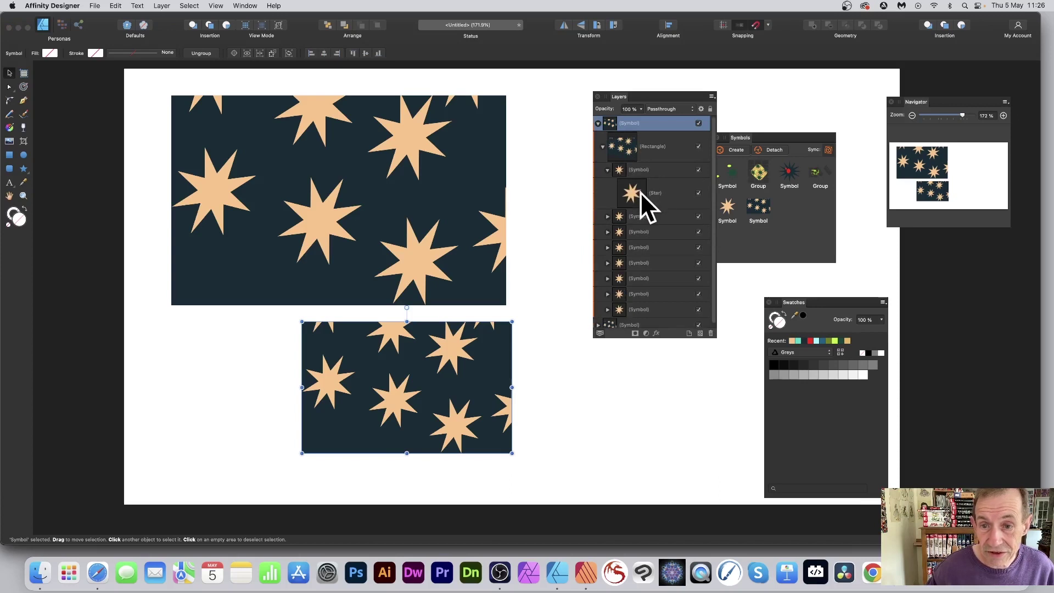
pyautogui.click(632, 194)
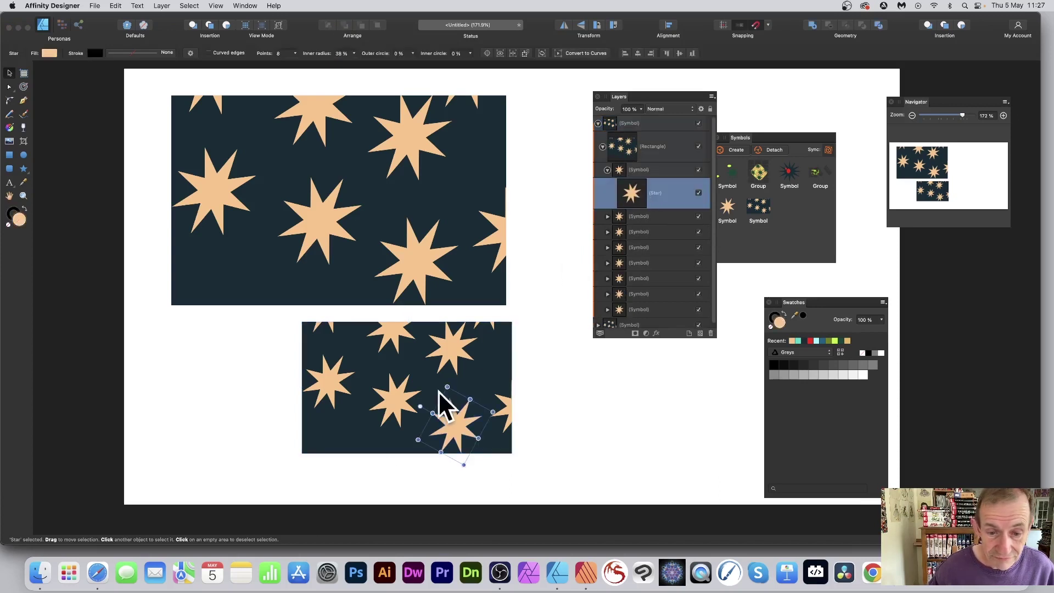
pyautogui.moveTo(448, 387); pyautogui.dragTo(428, 359)
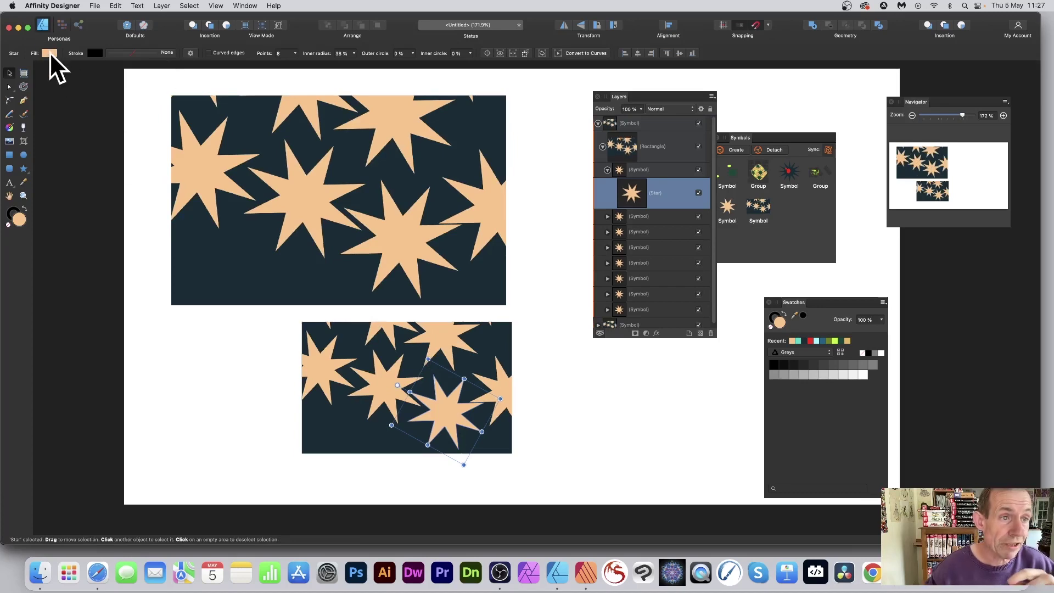
pyautogui.click(49, 53)
pyautogui.moveTo(111, 136); pyautogui.dragTo(145, 132)
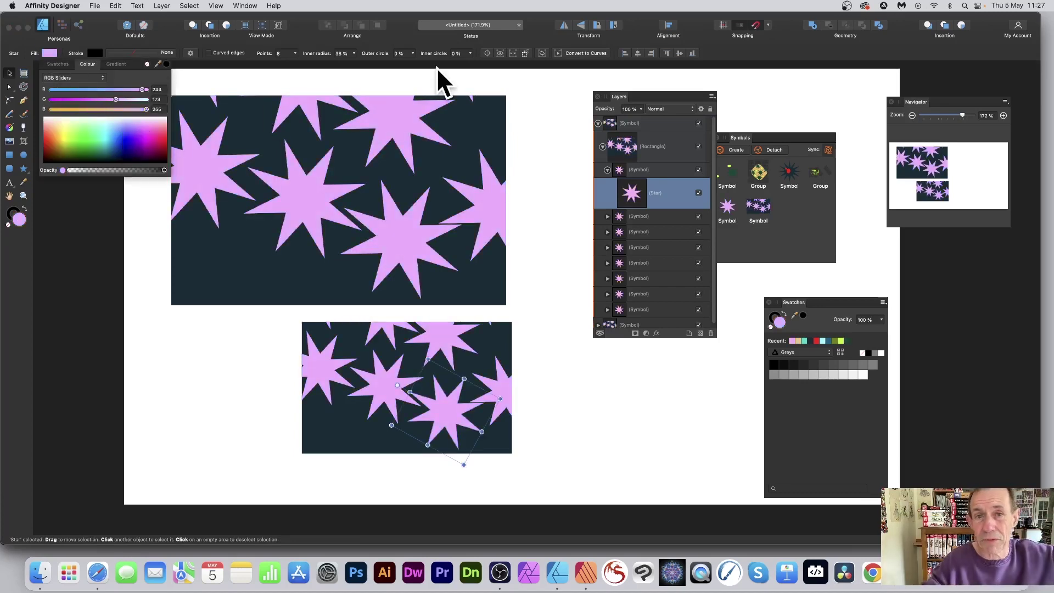
# Scale down the upper pattern symbol proportionally to about two thirds of its size.
pyautogui.click(485, 131)
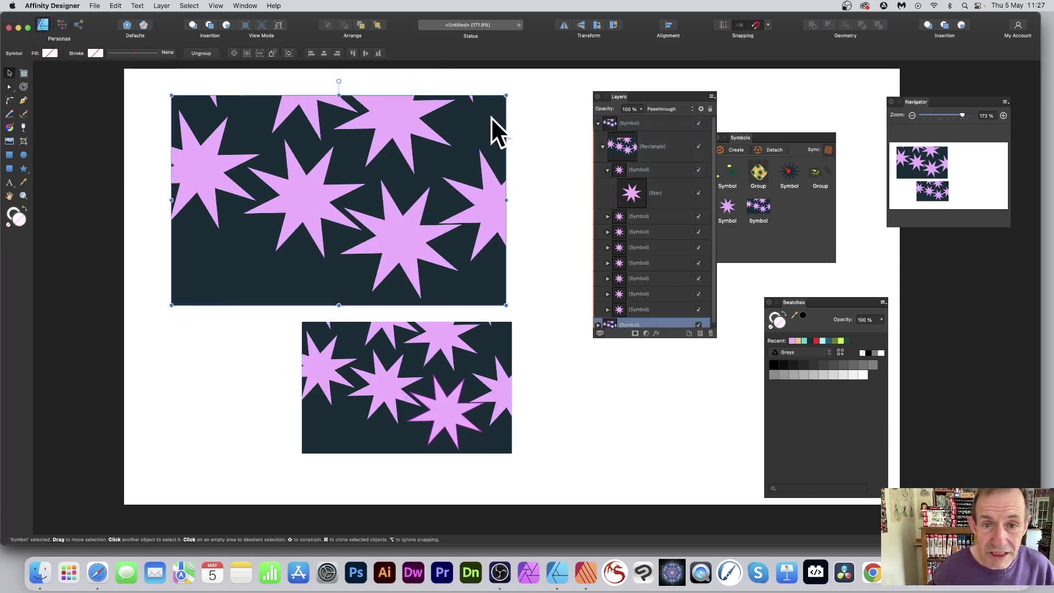
pyautogui.moveTo(506, 95); pyautogui.dragTo(384, 146)
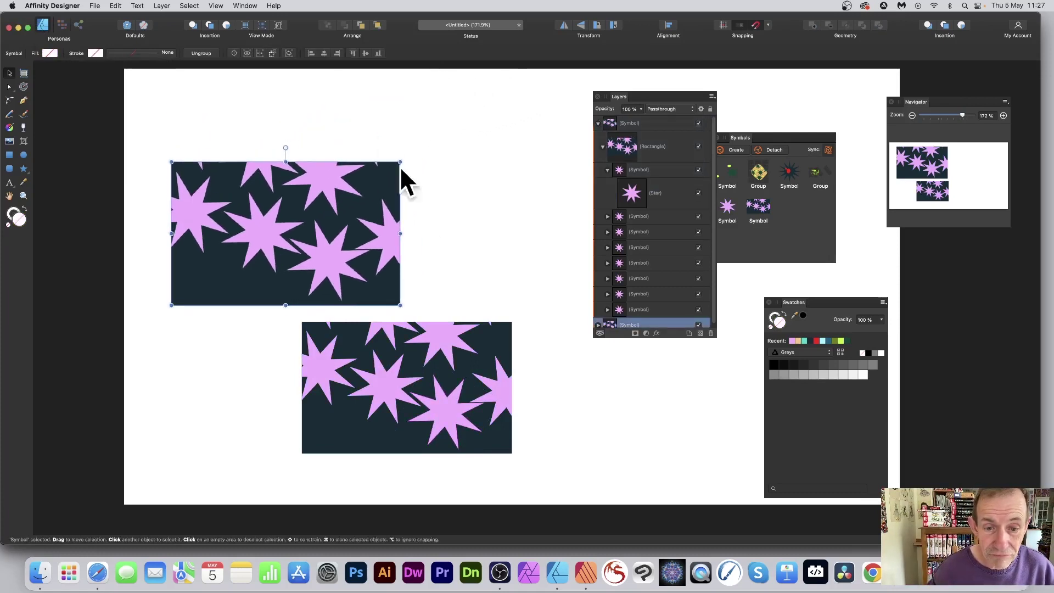
# Move the lower pattern symbol up so it overlaps the other one, then enlarge it and rotate it clockwise by about 40°.
pyautogui.click(448, 341)
pyautogui.moveTo(448, 342); pyautogui.dragTo(459, 167)
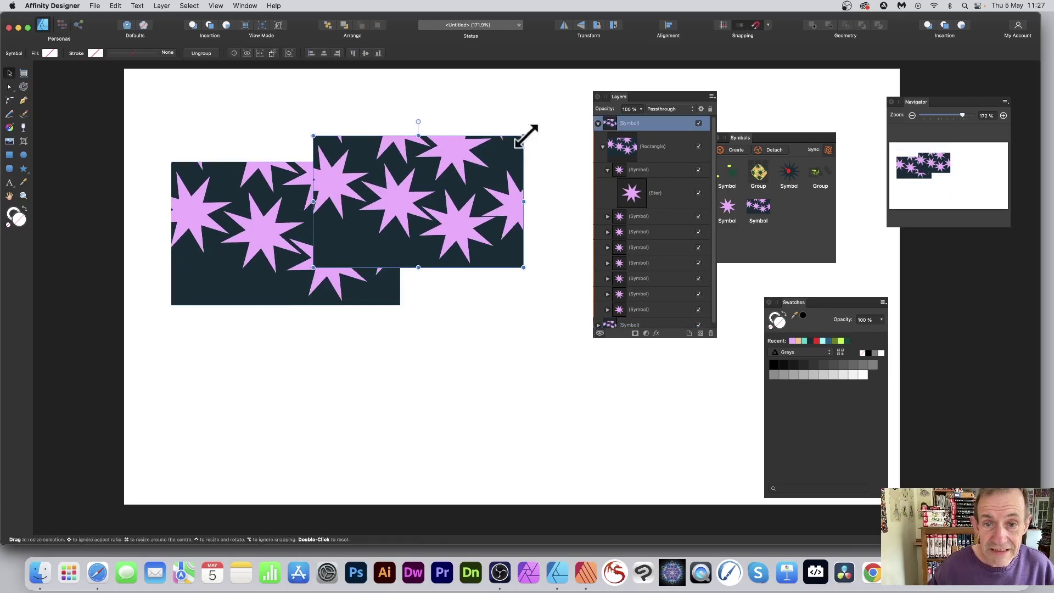
pyautogui.moveTo(523, 136); pyautogui.dragTo(571, 106)
pyautogui.moveTo(312, 100); pyautogui.dragTo(416, 69)
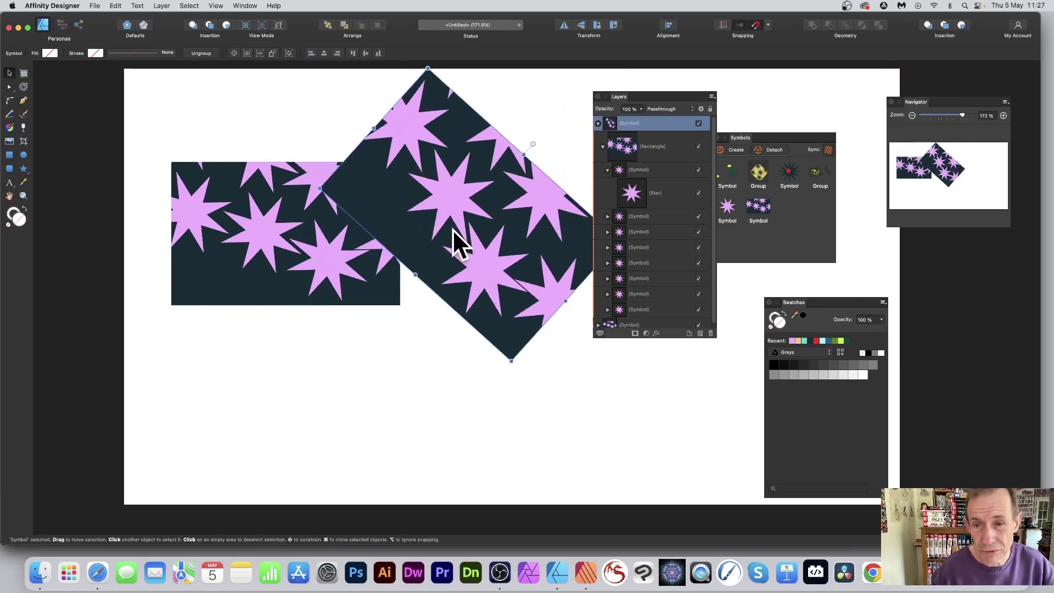
# Resize the rectangle nested inside the tilted symbol and rotate the symbol clockwise by about another 40°, until it stands nearly upright.
pyautogui.click(622, 147)
pyautogui.moveTo(320, 188); pyautogui.dragTo(355, 191)
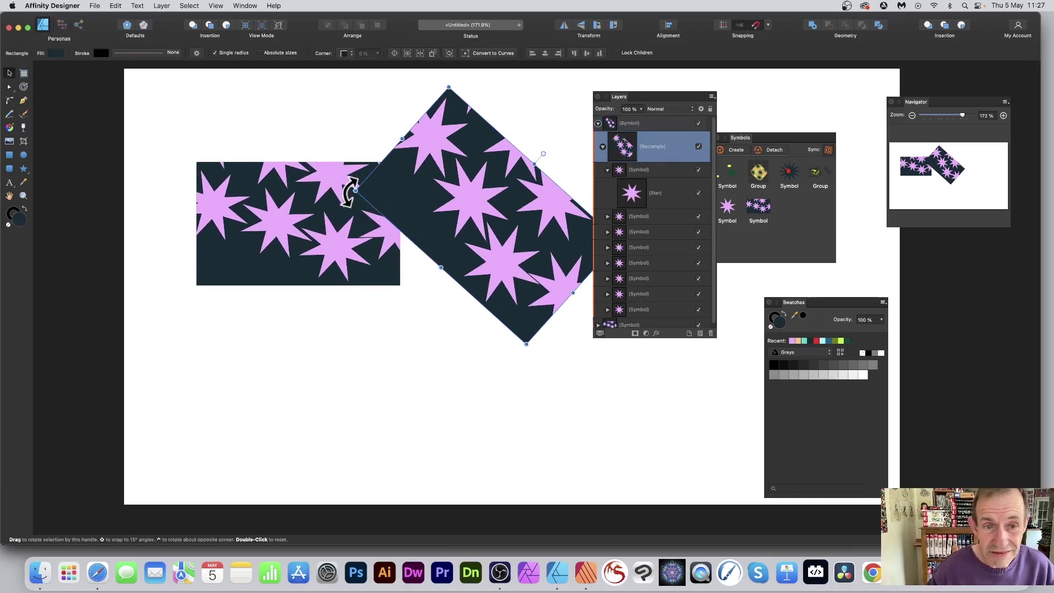
pyautogui.moveTo(356, 192)
pyautogui.mouseDown()
pyautogui.moveTo(388, 186)
pyautogui.moveTo(306, 208)
pyautogui.moveTo(437, 204)
pyautogui.moveTo(263, 208)
pyautogui.moveTo(349, 196)
pyautogui.mouseUp()
pyautogui.click(626, 123)
pyautogui.moveTo(455, 91); pyautogui.dragTo(555, 101)
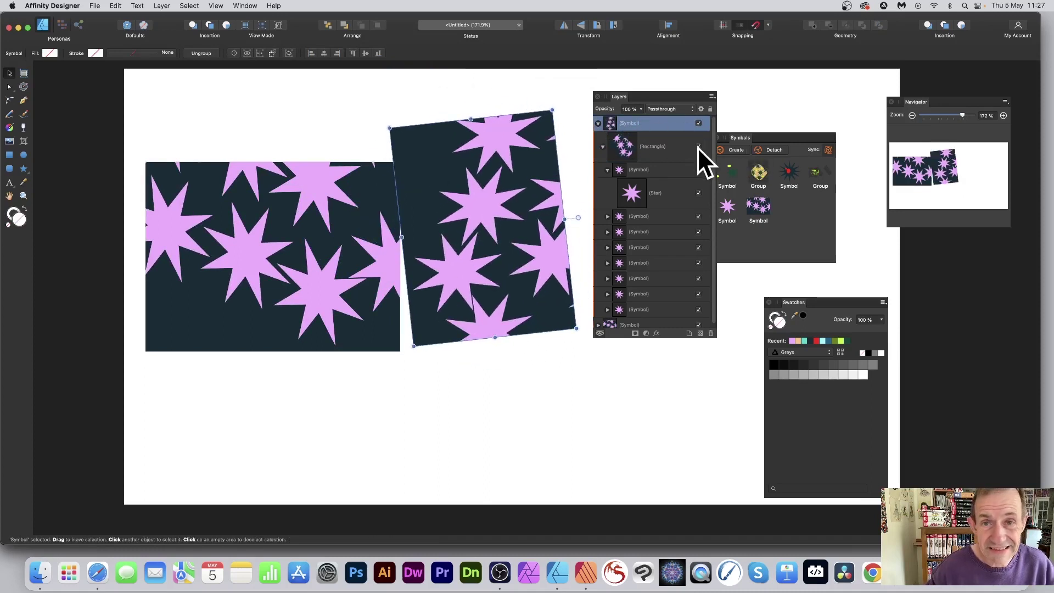
# Enlarge the rectangle nested inside the rotated symbol and shift the other pattern symbol so it sits partly behind it.
pyautogui.click(670, 147)
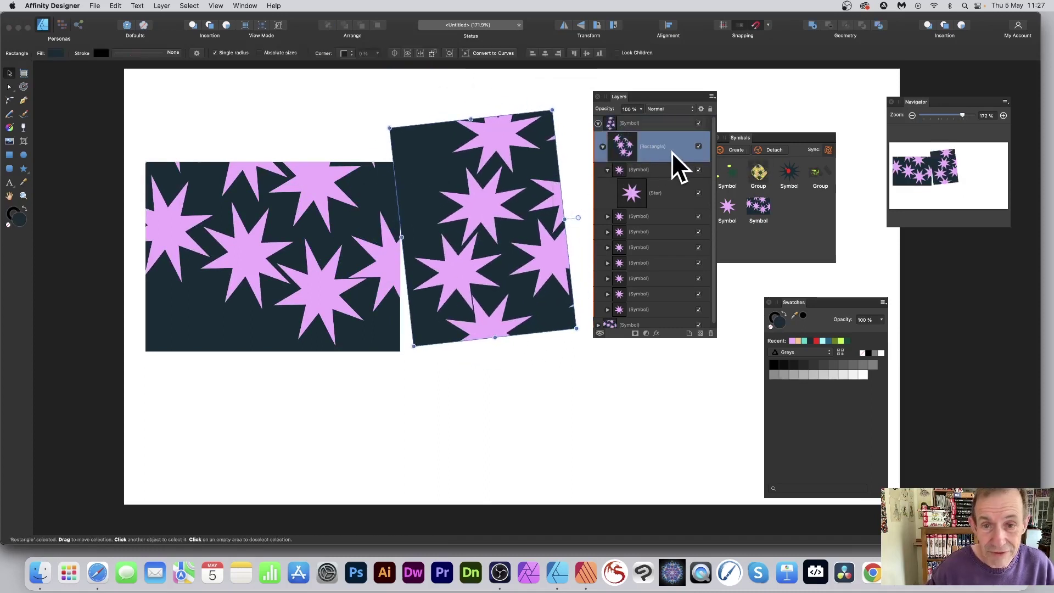
pyautogui.moveTo(389, 126); pyautogui.dragTo(336, 104)
pyautogui.moveTo(273, 214); pyautogui.dragTo(318, 185)
pyautogui.moveTo(500, 209); pyautogui.dragTo(494, 215)
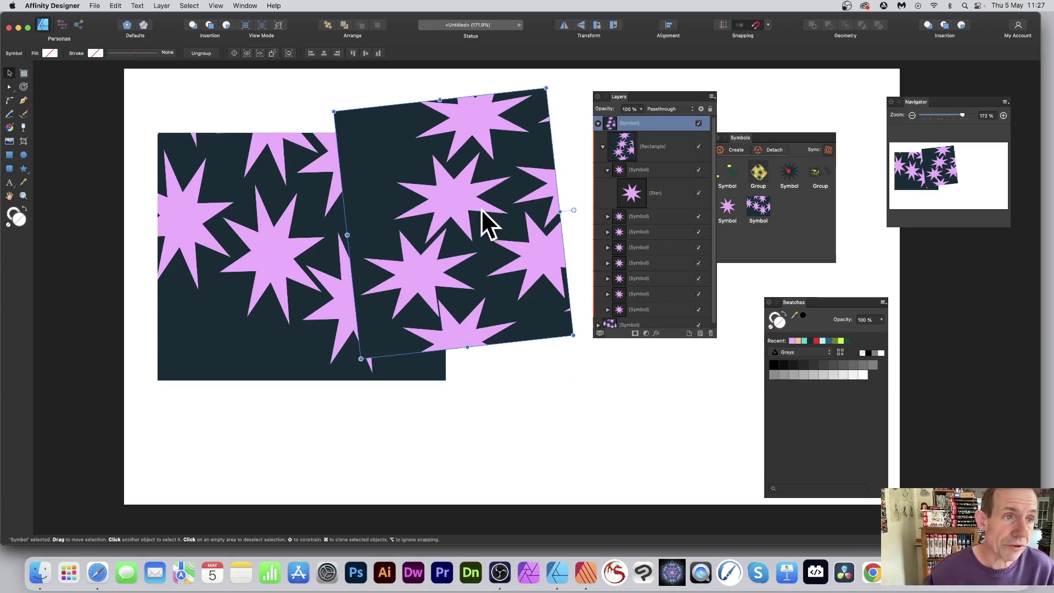
# Open the document for editing in Affinity Publisher and place the layer list beside the artwork.
pyautogui.click(95, 6)
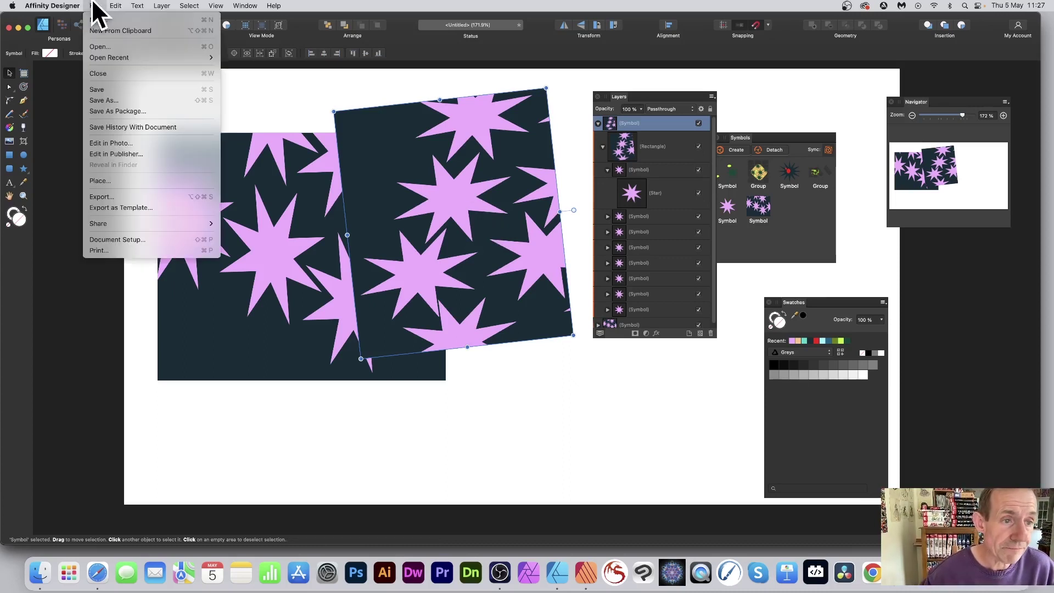
pyautogui.click(144, 153)
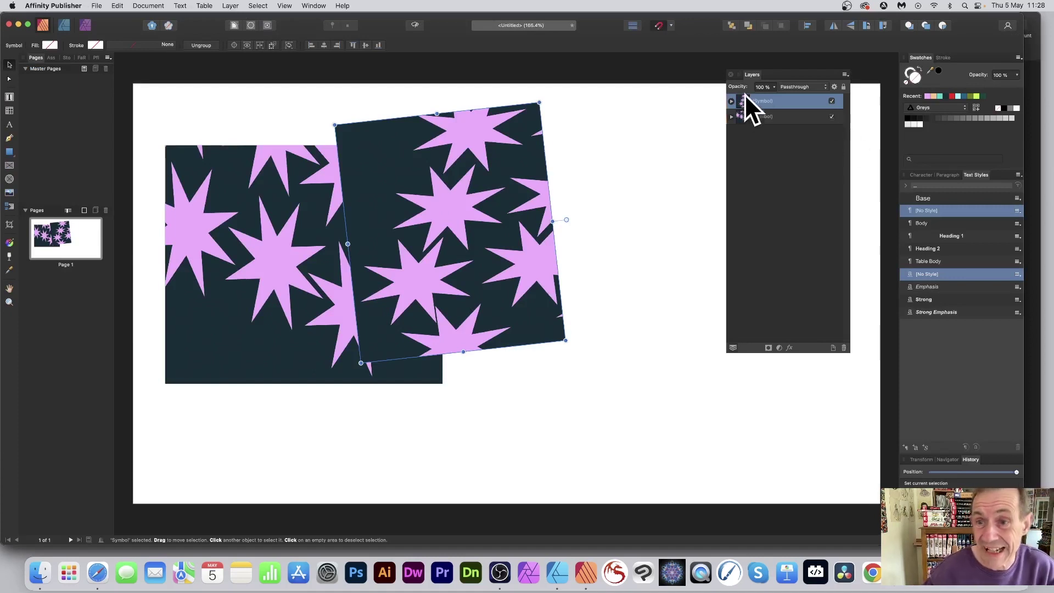
pyautogui.moveTo(755, 77); pyautogui.dragTo(632, 101)
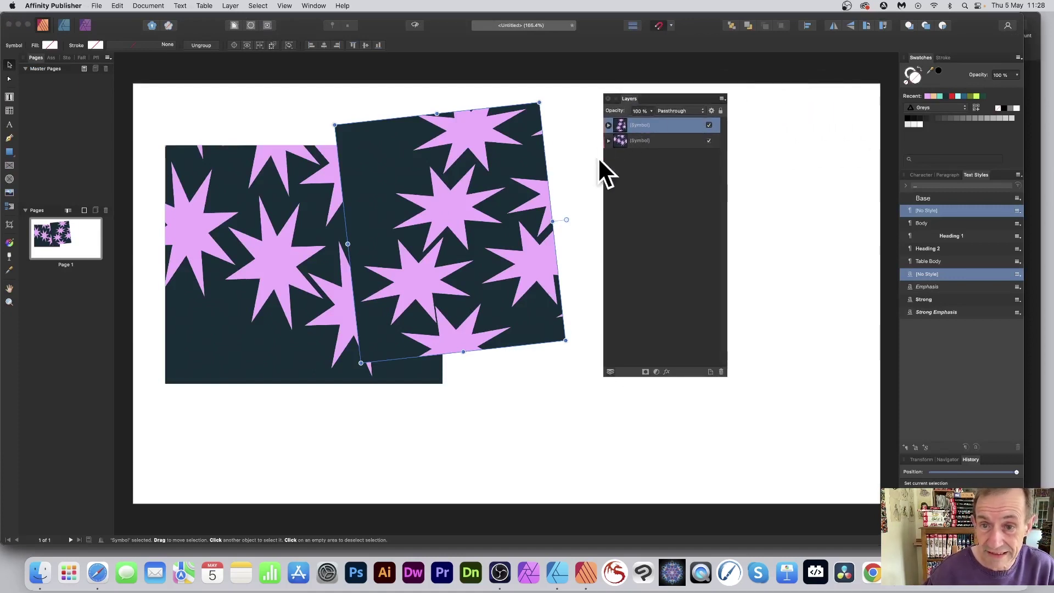
# Enlarge the star nested inside the rotated pattern symbol so that the linked stars overlap.
pyautogui.click(608, 125)
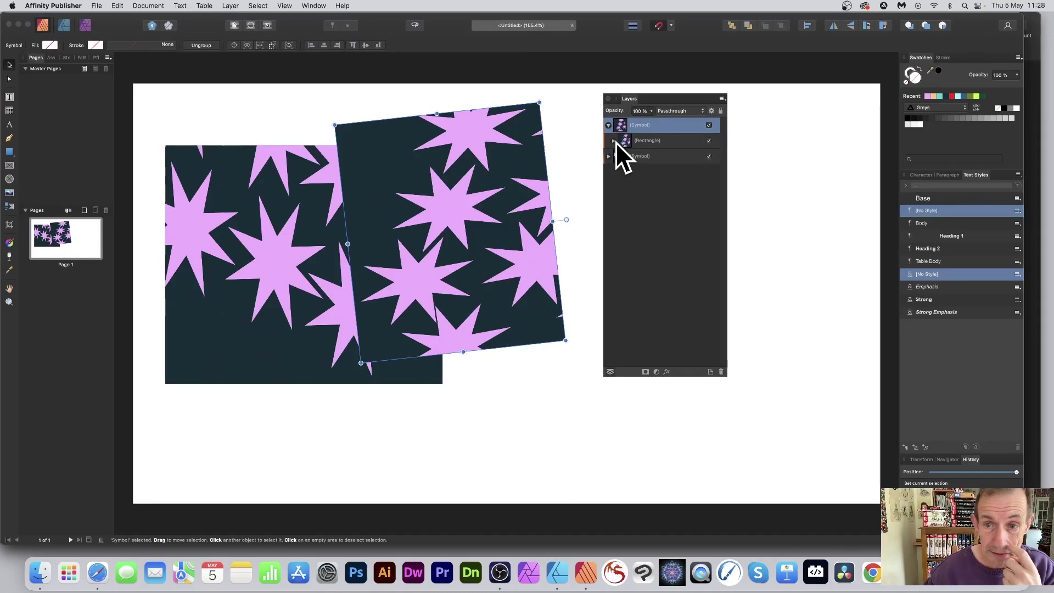
pyautogui.click(614, 141)
pyautogui.click(618, 157)
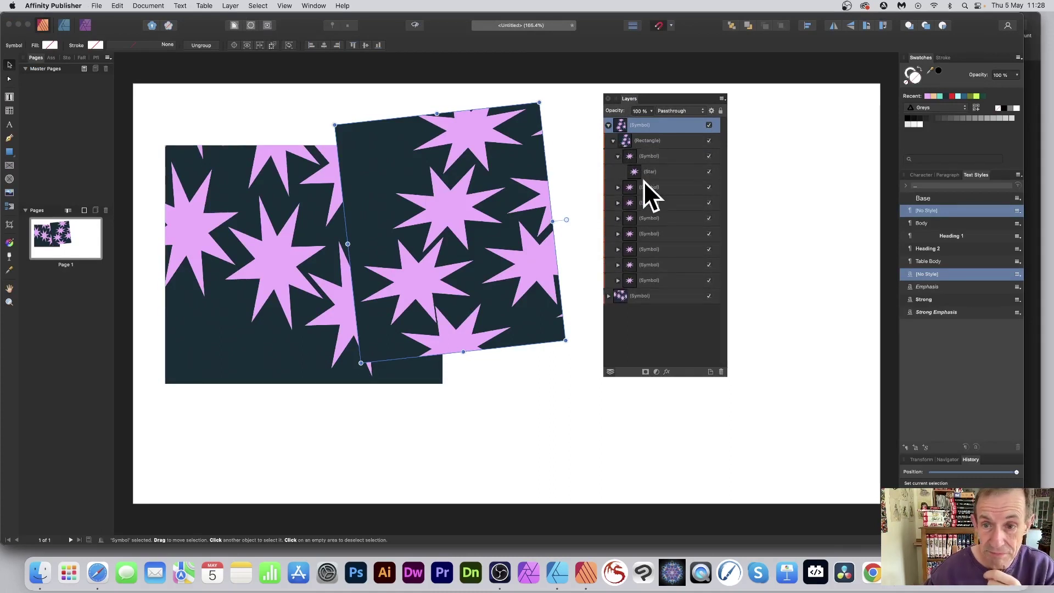
pyautogui.click(644, 171)
pyautogui.moveTo(391, 217); pyautogui.dragTo(361, 182)
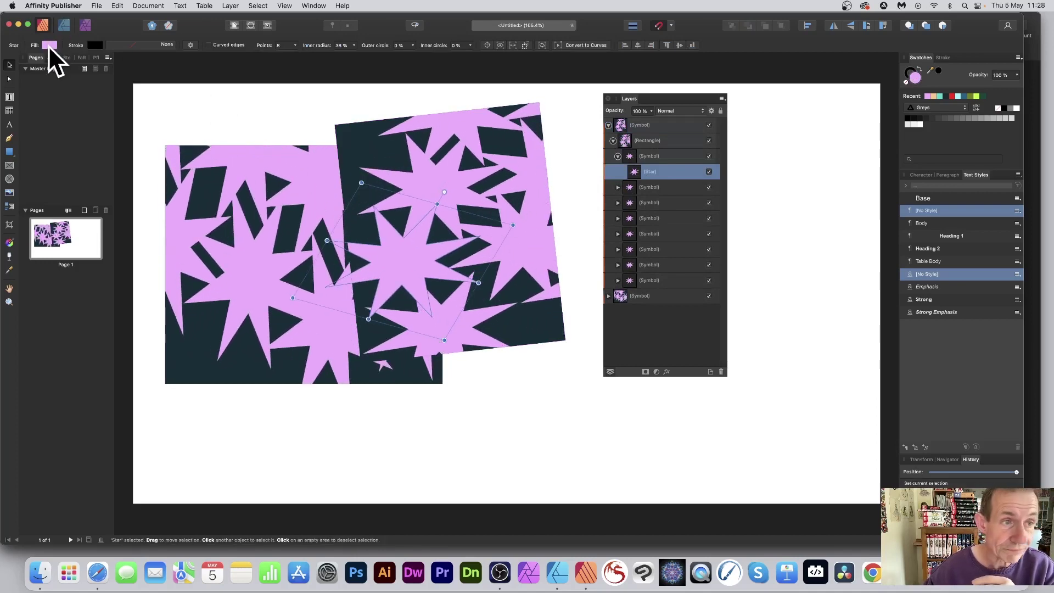
# Change the nested star's fill colour to a strong orange.
pyautogui.click(49, 46)
pyautogui.click(144, 130)
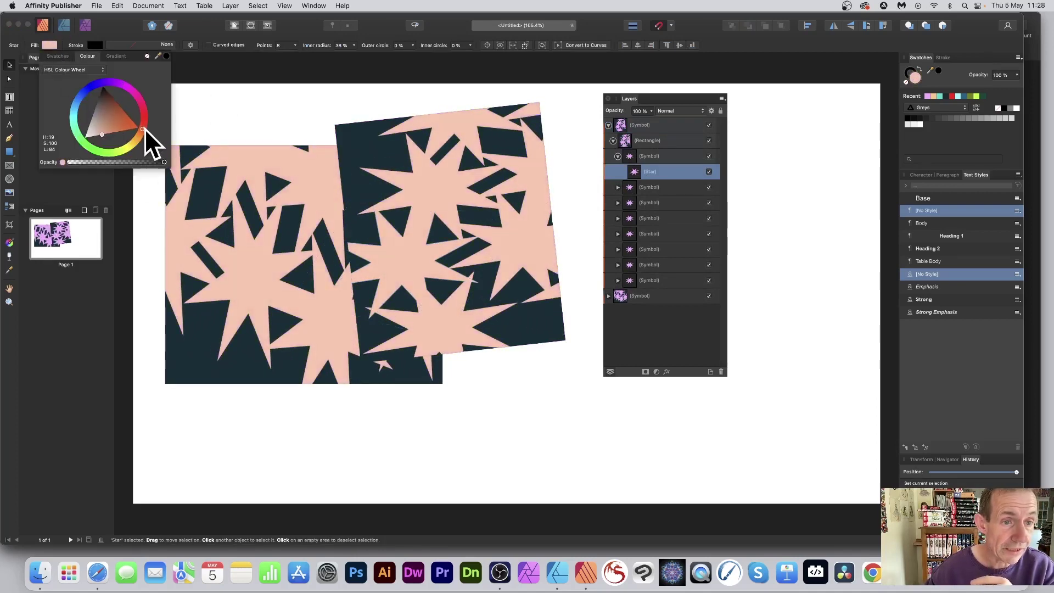
pyautogui.click(127, 126)
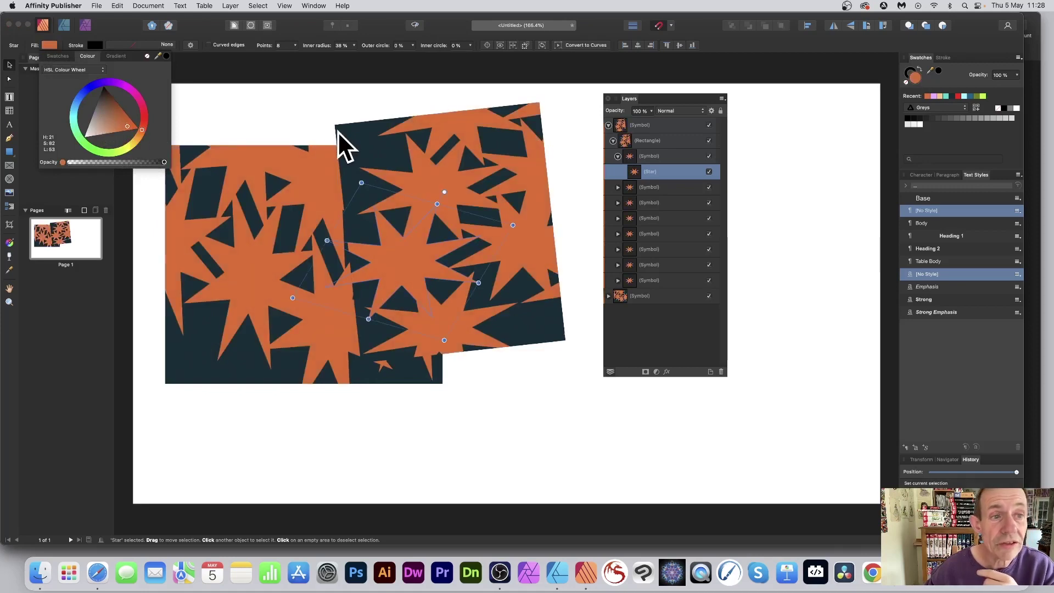
# Change the fill of the rectangle nested inside the rotated symbol to light blue.
pyautogui.click(649, 140)
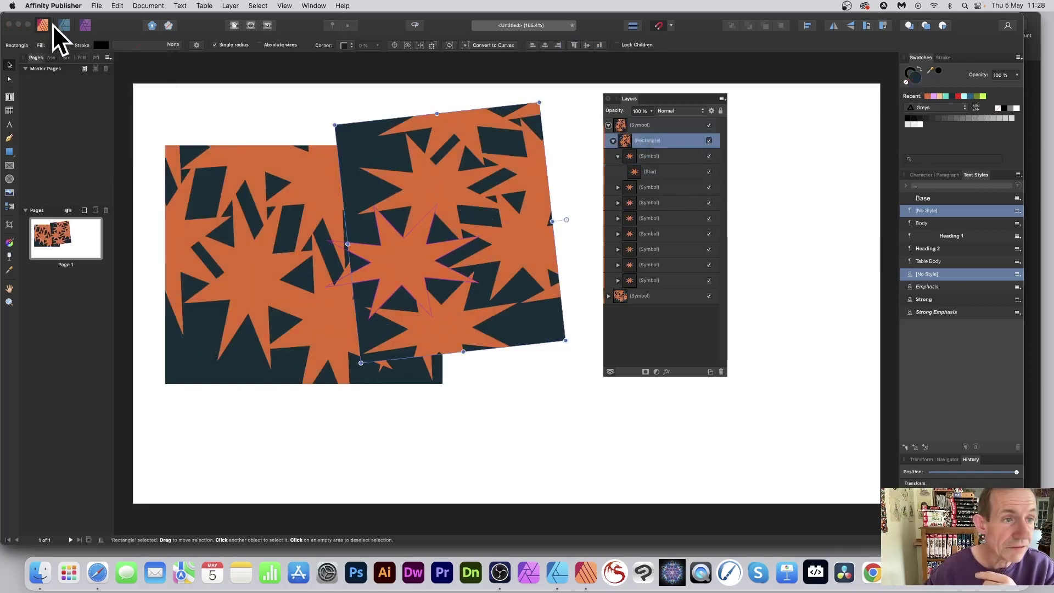
pyautogui.click(55, 46)
pyautogui.moveTo(88, 105)
pyautogui.mouseDown()
pyautogui.moveTo(113, 110)
pyautogui.moveTo(107, 97)
pyautogui.mouseUp()
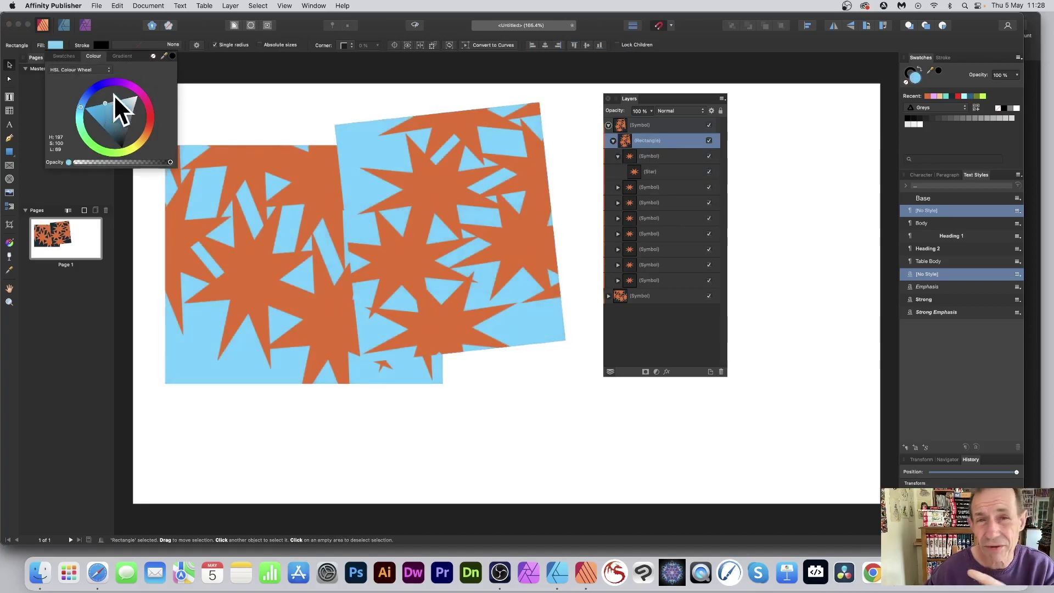
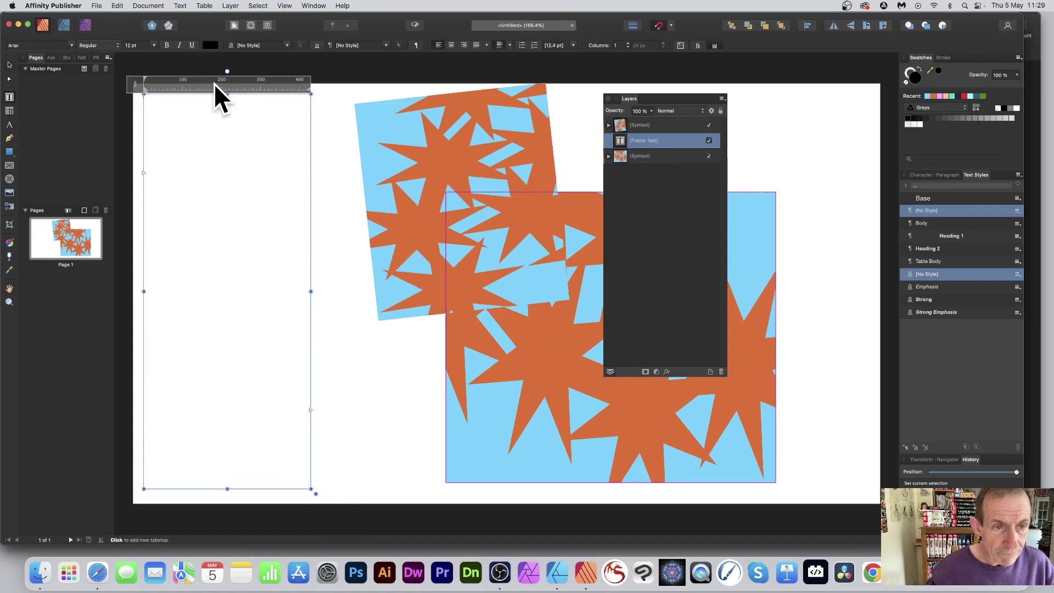
# Insert filler text into the tall empty text frame and return to the Move tool.
pyautogui.click(180, 5)
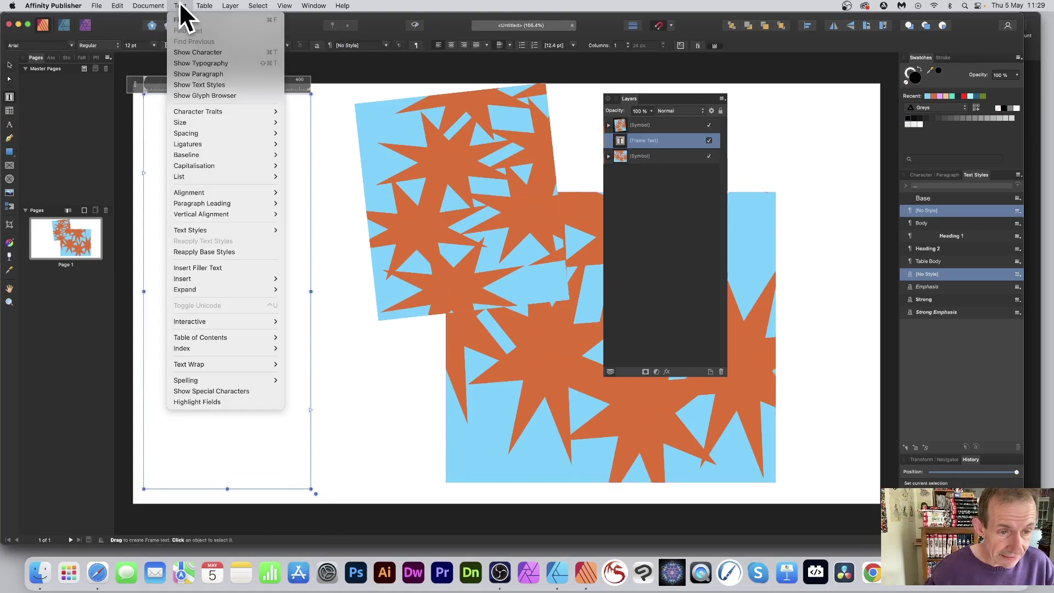
pyautogui.click(219, 268)
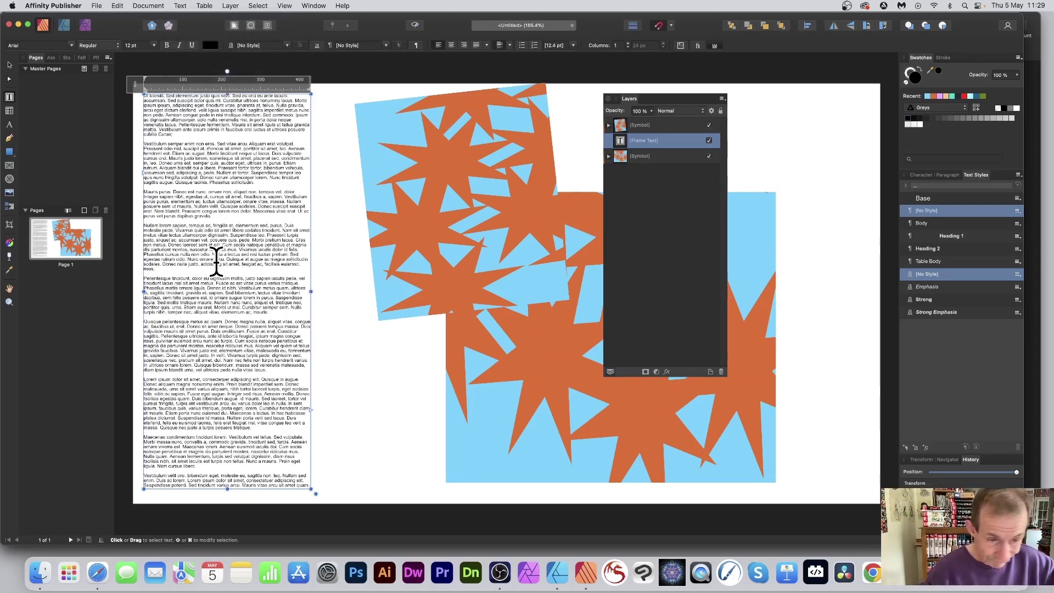
pyautogui.click(9, 64)
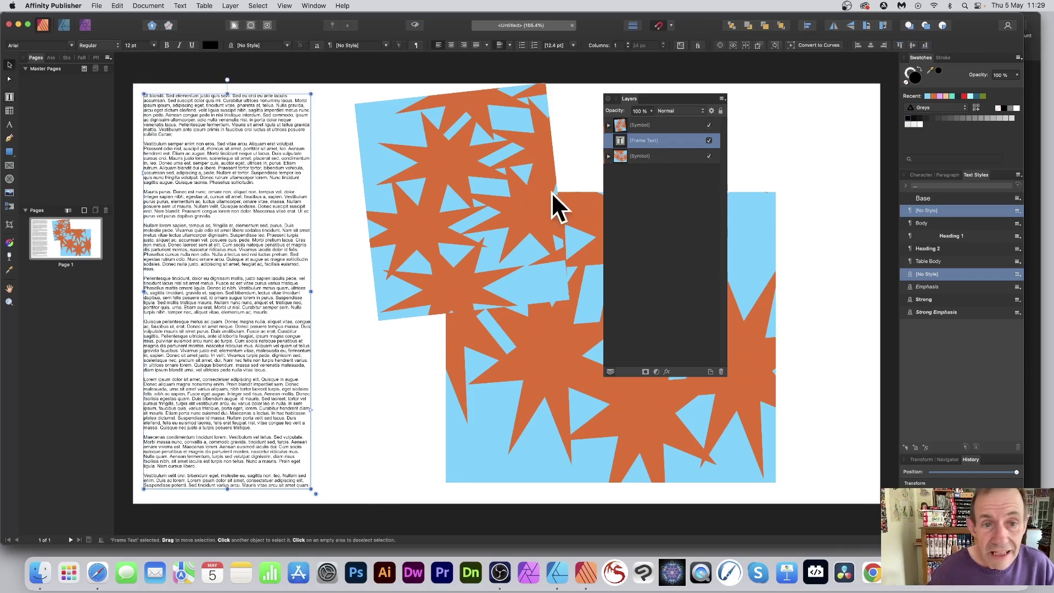
# Move the tilted pattern symbol slightly down and left, and set its text wrap style to Tight.
pyautogui.click(415, 145)
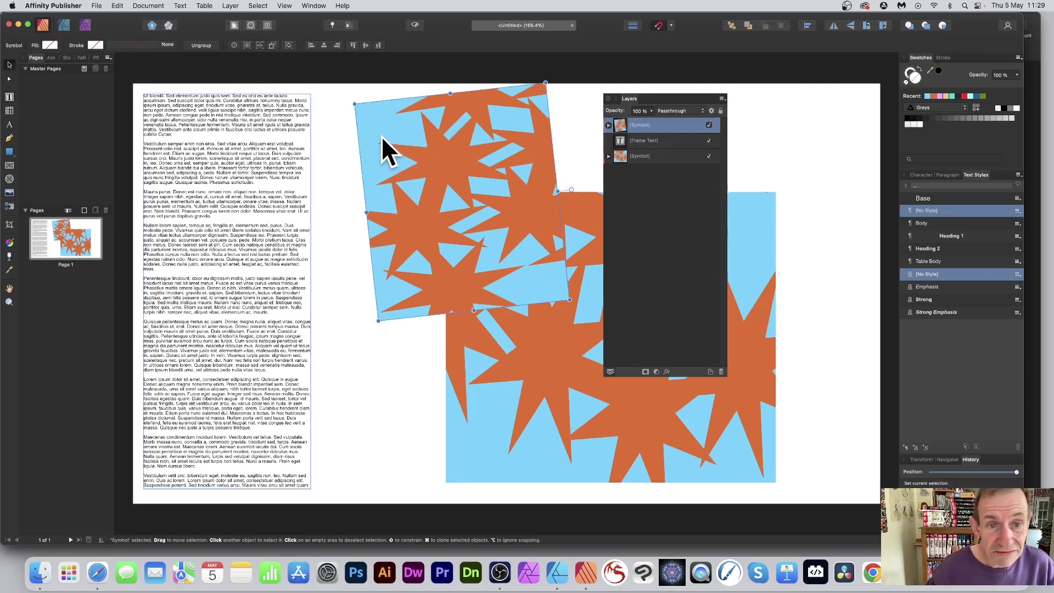
pyautogui.moveTo(381, 136)
pyautogui.mouseDown()
pyautogui.moveTo(394, 152)
pyautogui.moveTo(378, 144)
pyautogui.mouseUp()
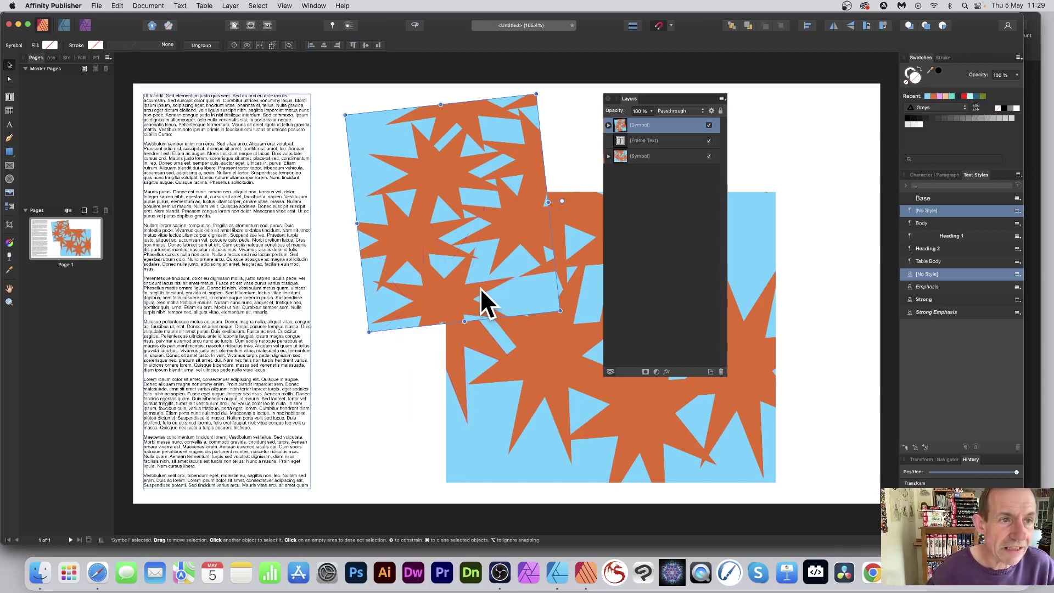
pyautogui.click(232, 25)
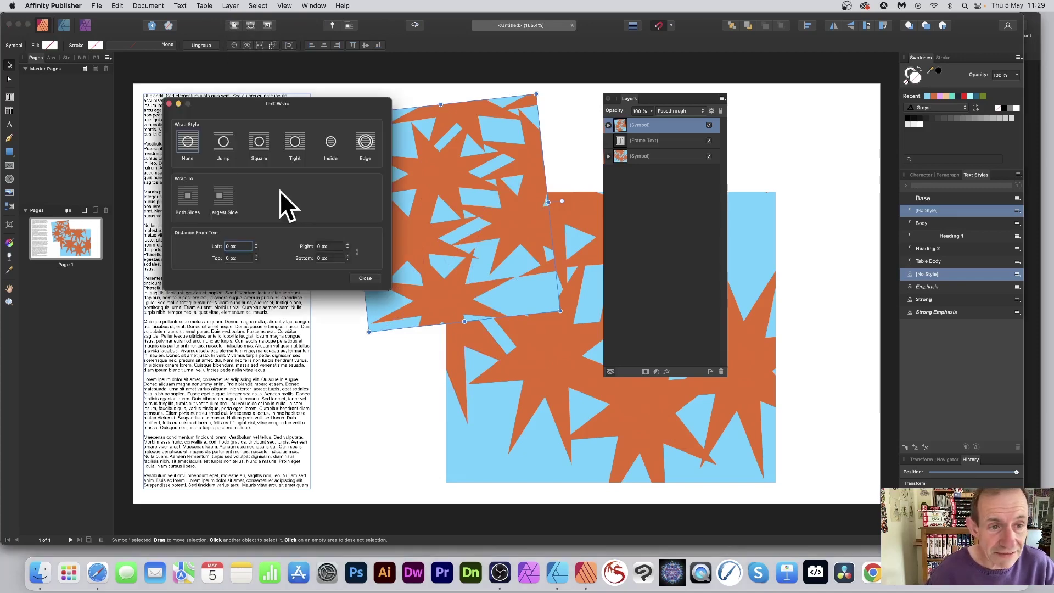
pyautogui.click(295, 143)
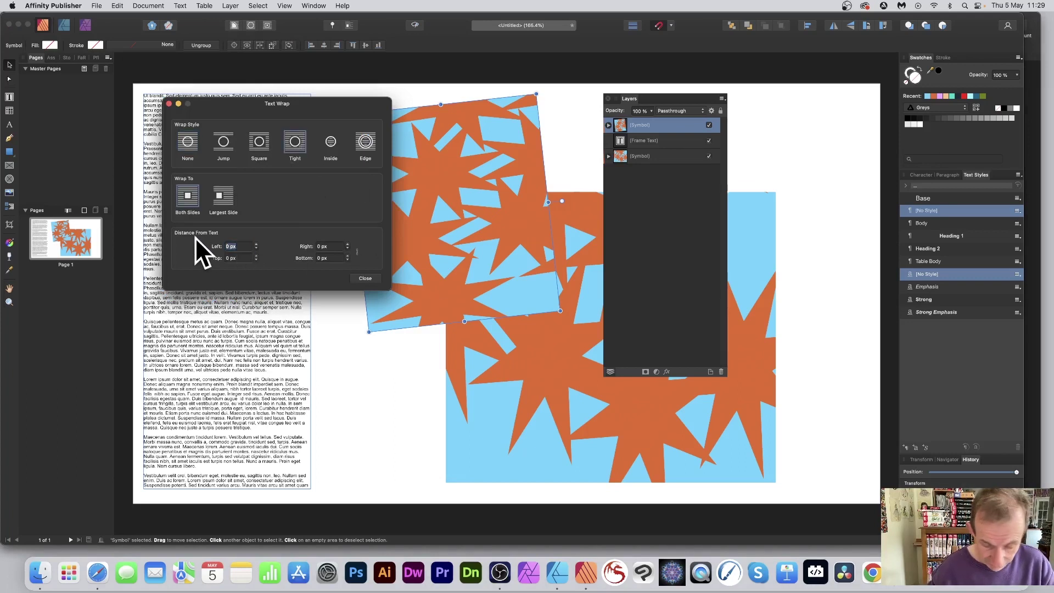
# Set the tilted symbol's distance from text to 10 px on all sides and move the symbol closer to the text frame.
pyautogui.write('10')
pyautogui.press('Tab')
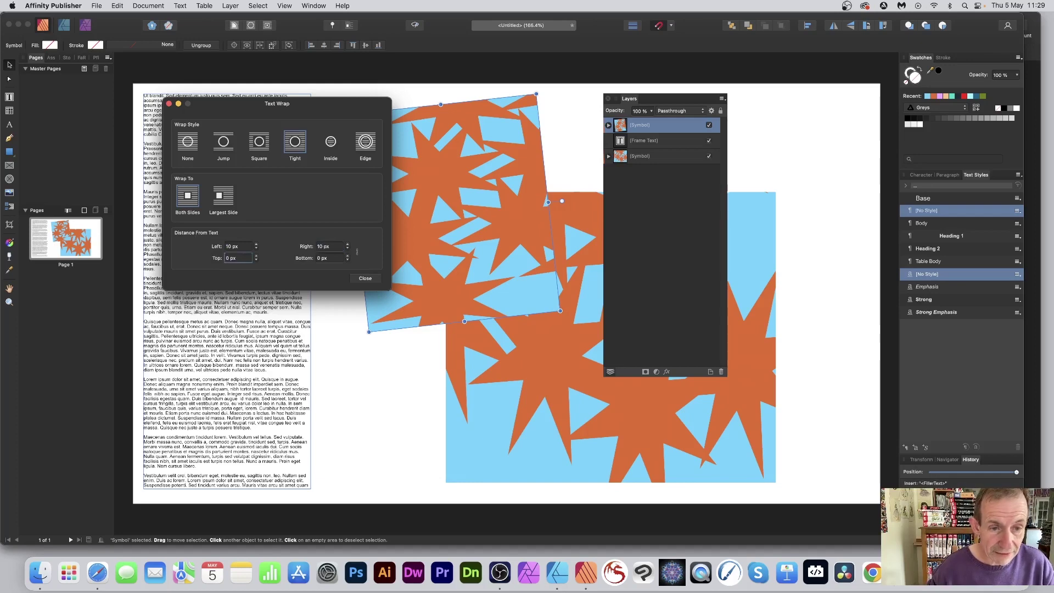
pyautogui.write('10')
pyautogui.press('Tab')
pyautogui.write('10')
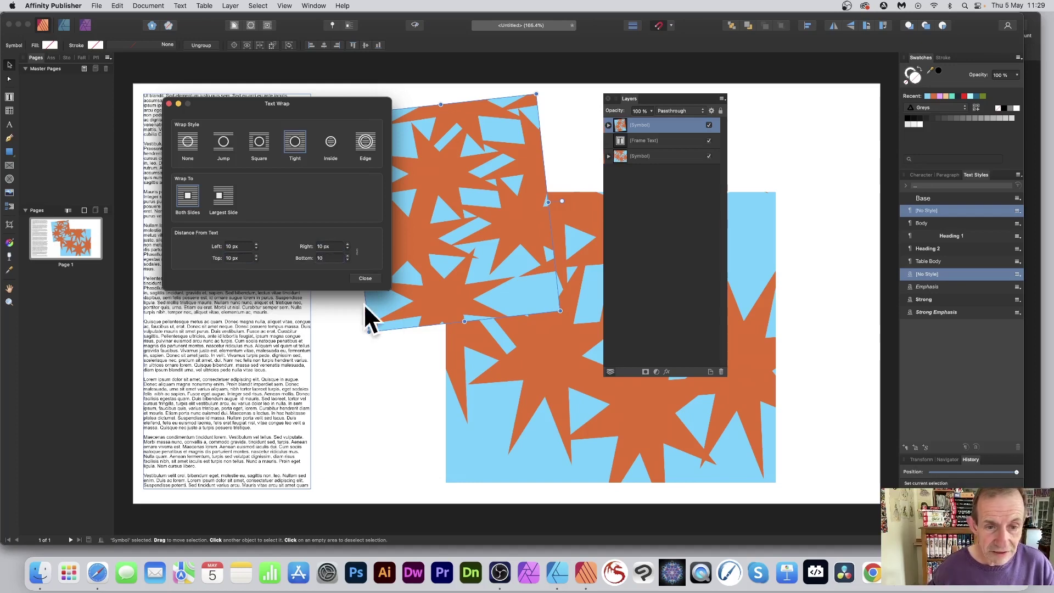
pyautogui.click(365, 278)
pyautogui.moveTo(495, 204)
pyautogui.mouseDown()
pyautogui.moveTo(470, 217)
pyautogui.moveTo(467, 197)
pyautogui.moveTo(476, 199)
pyautogui.mouseUp()
# Set the large untilted symbol's bottom distance from text to 10 px in its text wrap settings.
pyautogui.click(569, 249)
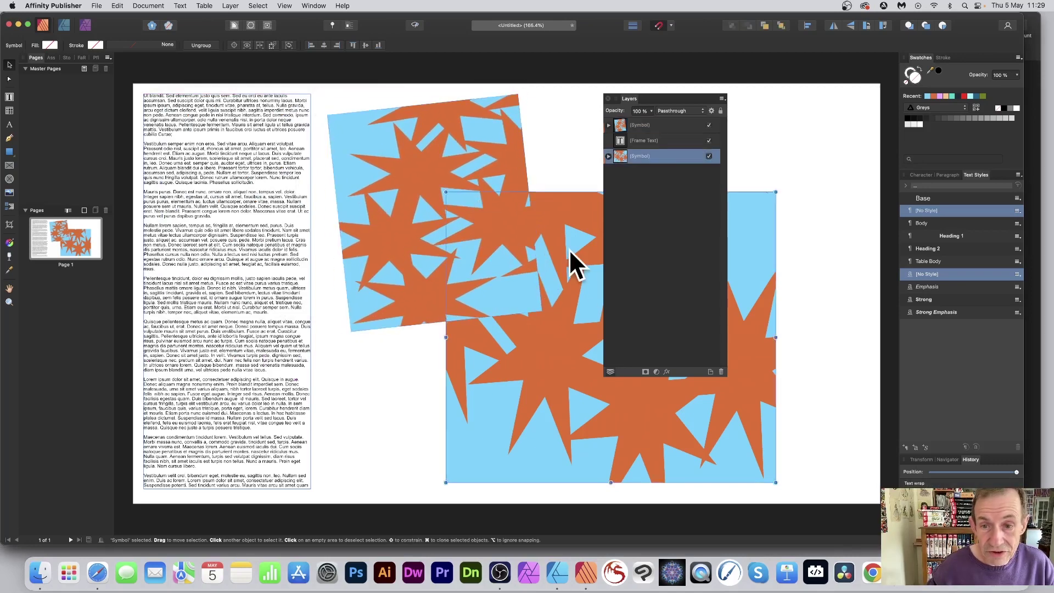
pyautogui.click(235, 25)
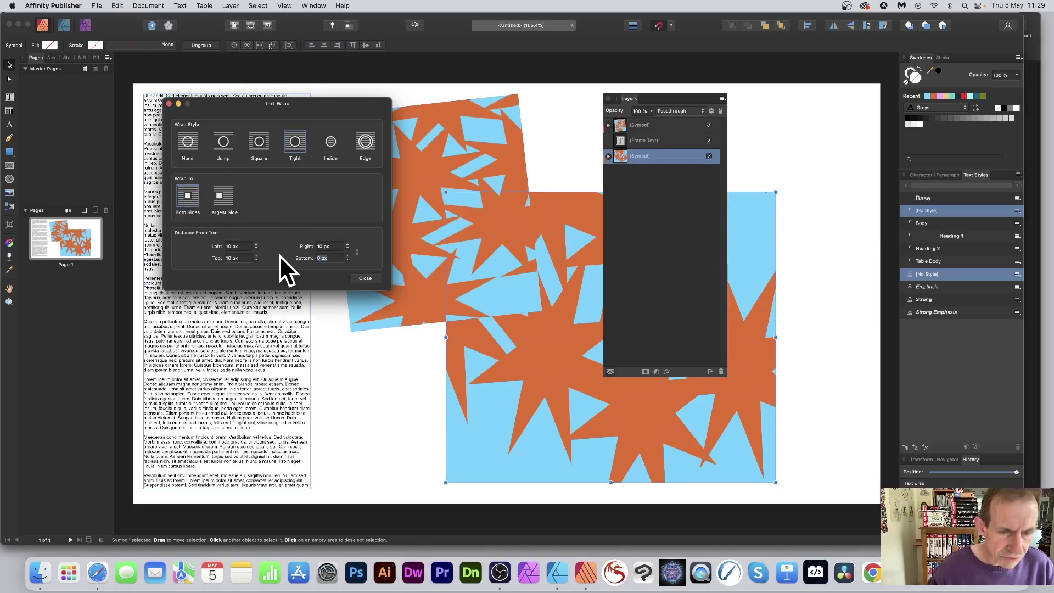
pyautogui.write('10')
pyautogui.press('Tab')
pyautogui.click(365, 278)
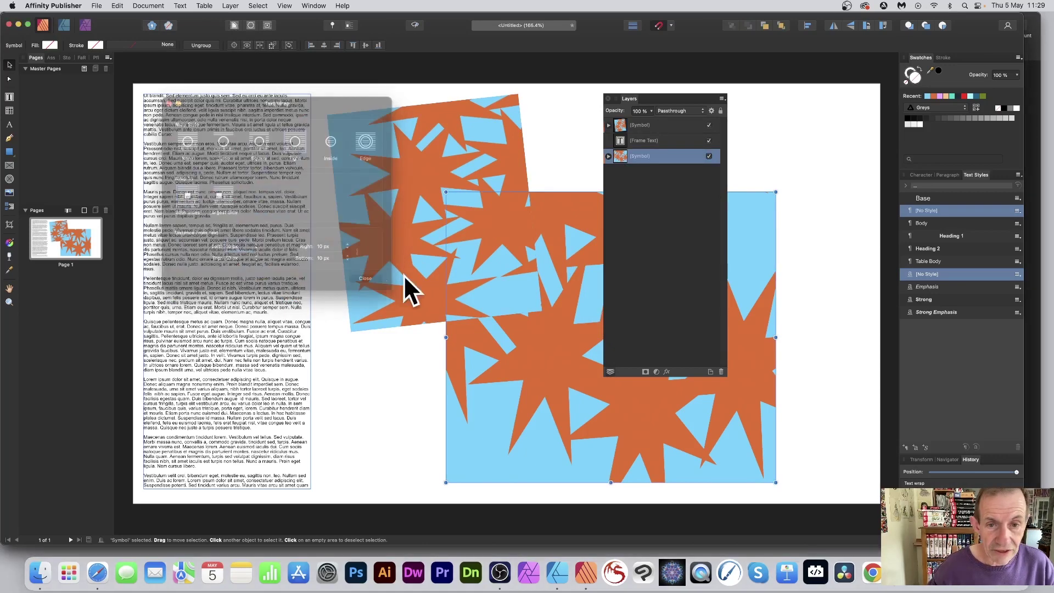
# Check the text wrap settings of the tilted symbol and leave them as they are.
pyautogui.click(608, 125)
pyautogui.click(608, 124)
pyautogui.click(651, 127)
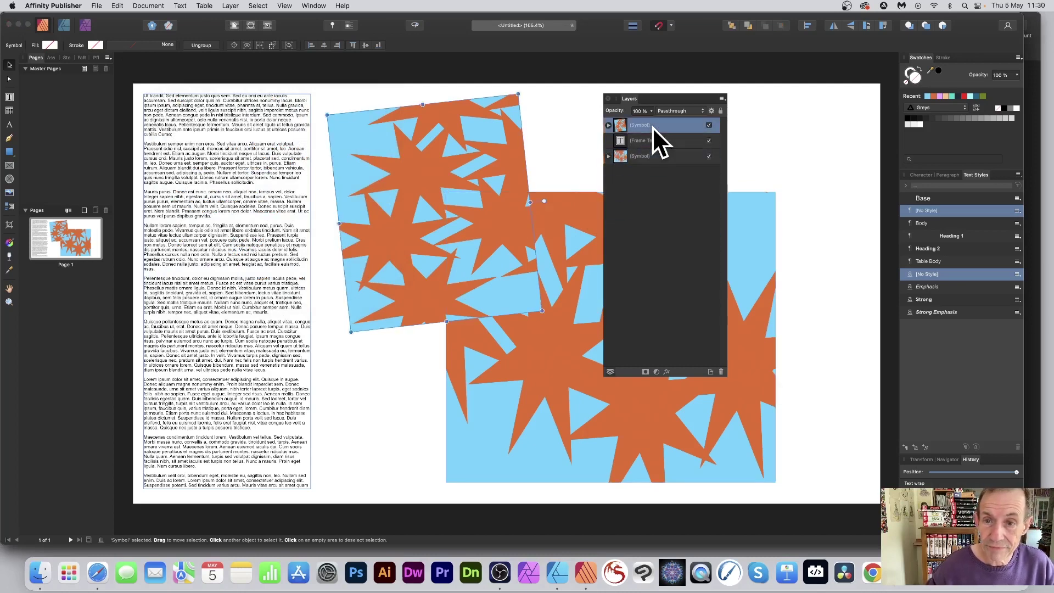
pyautogui.click(236, 26)
pyautogui.click(365, 279)
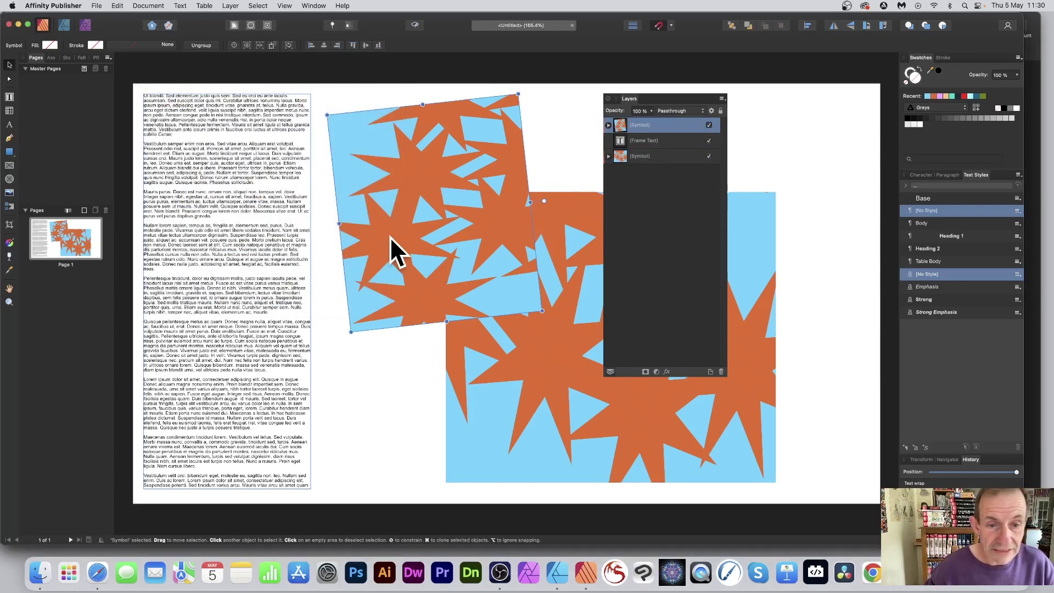
# Set the text wrap style of the tall text frame to Tight.
pyautogui.click(209, 186)
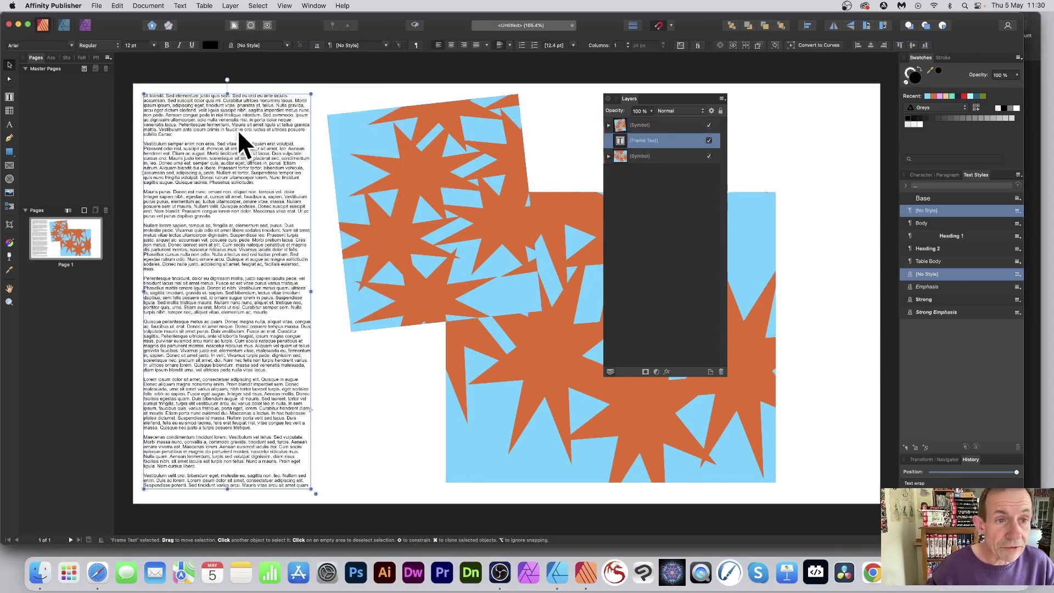
pyautogui.click(233, 26)
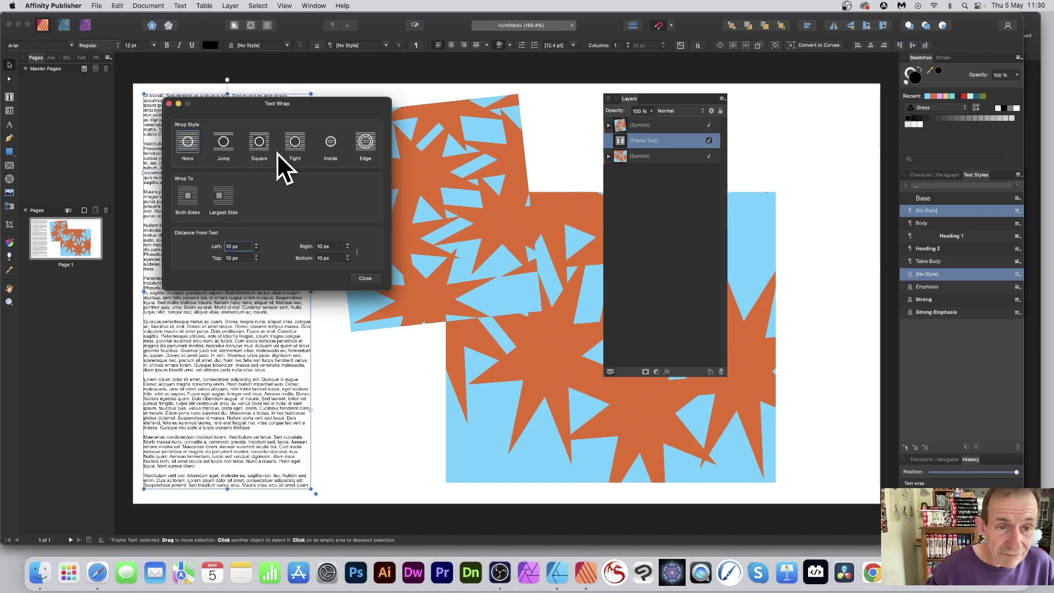
pyautogui.click(294, 141)
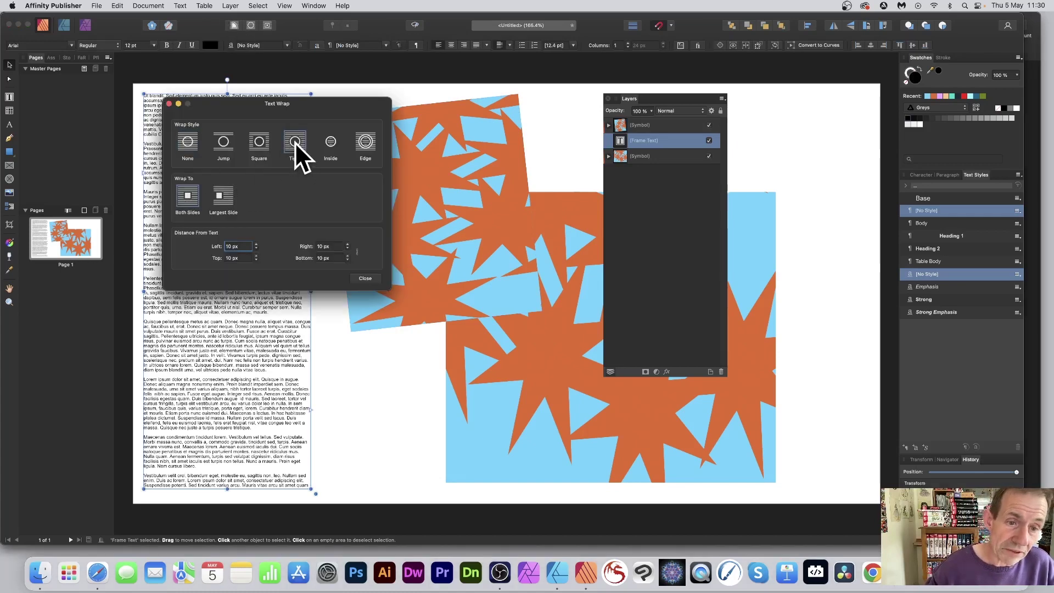
pyautogui.click(365, 279)
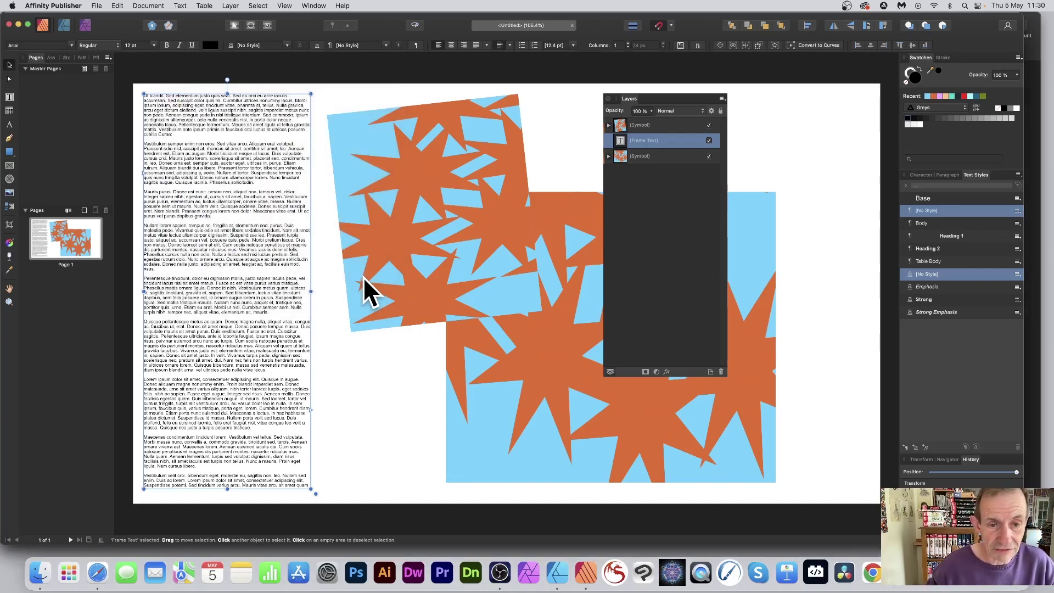
# Reposition the text frame and the tilted symbol with a gap between them, and move the Layers panel away from the symbols' centre.
pyautogui.moveTo(223, 209); pyautogui.dragTo(256, 192)
pyautogui.moveTo(434, 183); pyautogui.dragTo(464, 201)
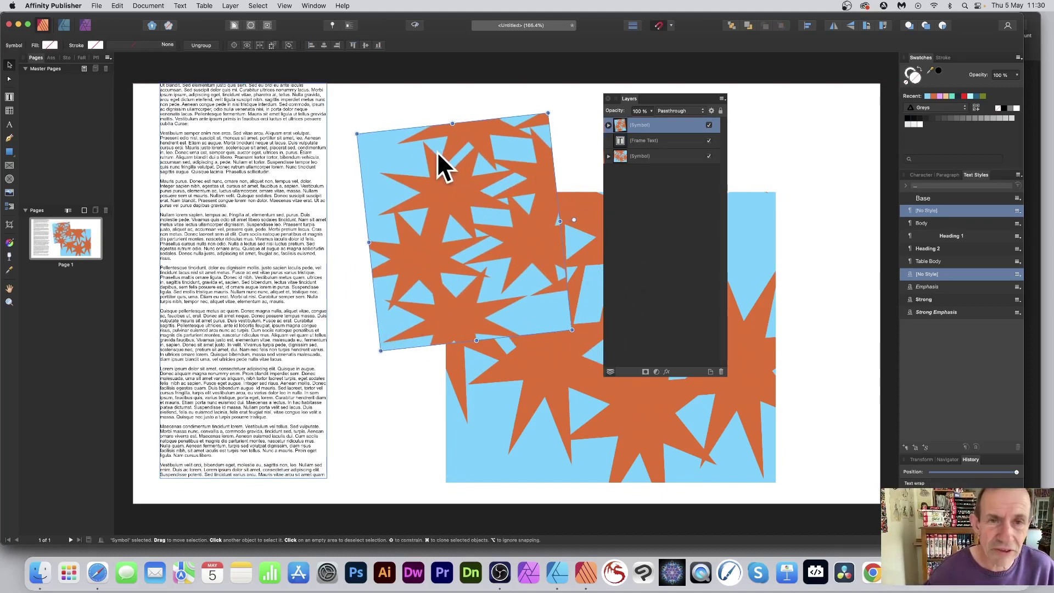
pyautogui.moveTo(627, 97); pyautogui.dragTo(757, 100)
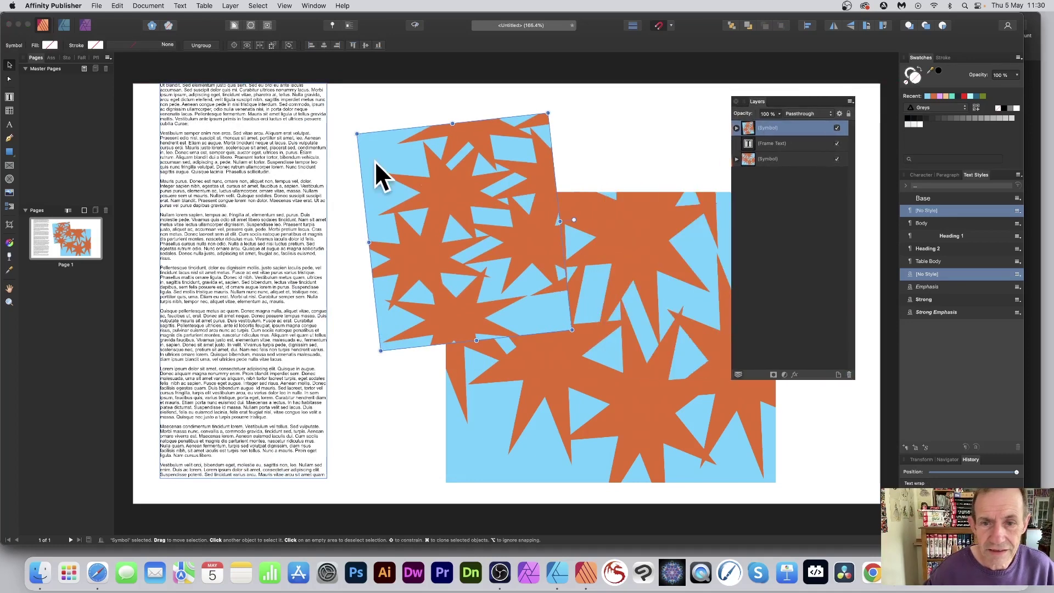
pyautogui.press('super+z')
pyautogui.press('super+z')
pyautogui.moveTo(253, 144); pyautogui.dragTo(256, 127)
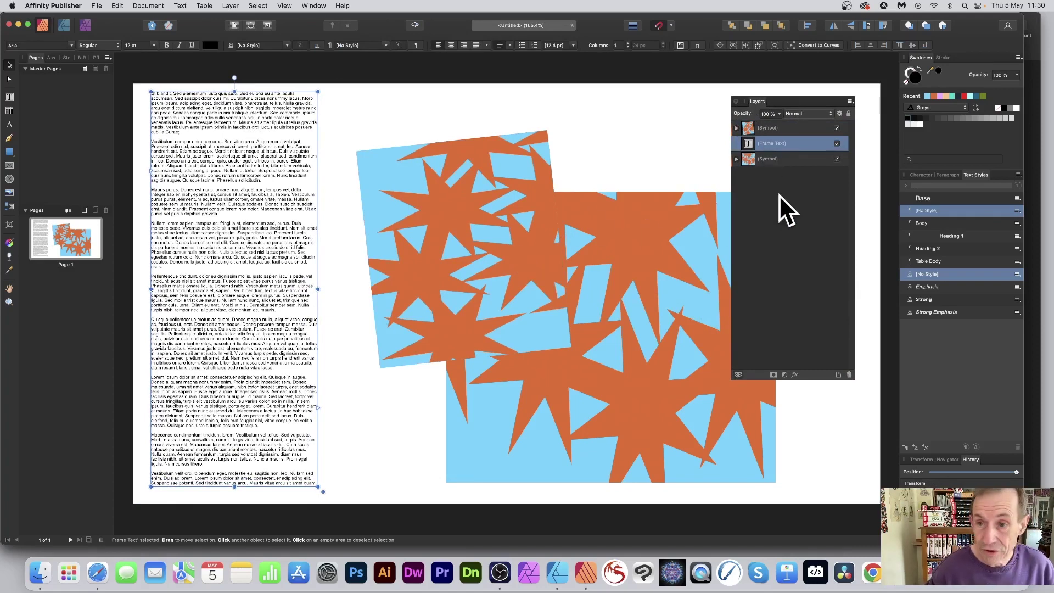
# Duplicate the tilted symbol and move the copy down and left until it overlaps the right edge of the text column.
pyautogui.rightClick(766, 141)
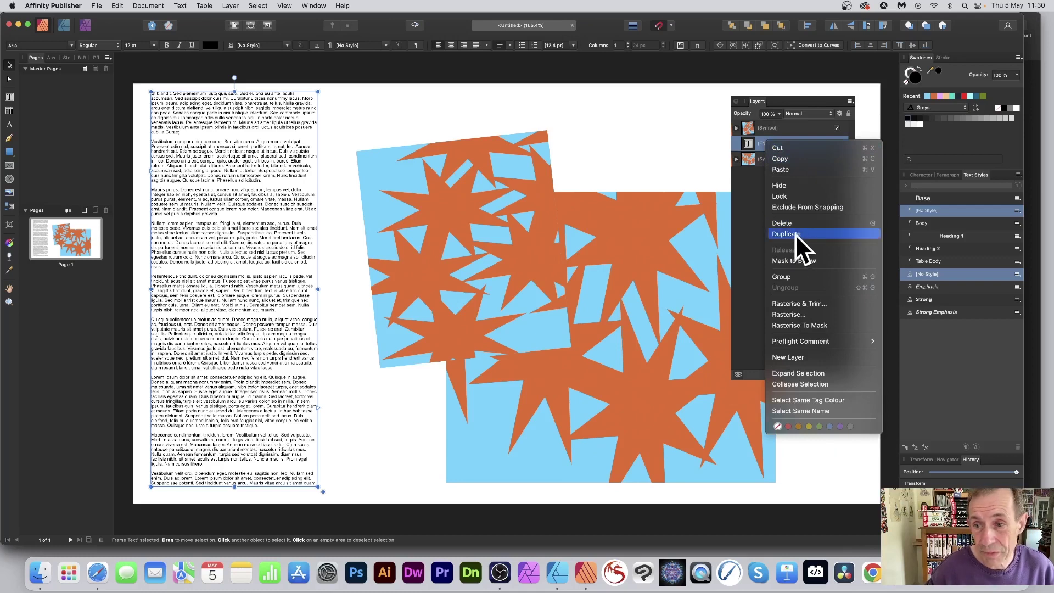
pyautogui.click(754, 128)
pyautogui.click(750, 126)
pyautogui.rightClick(752, 126)
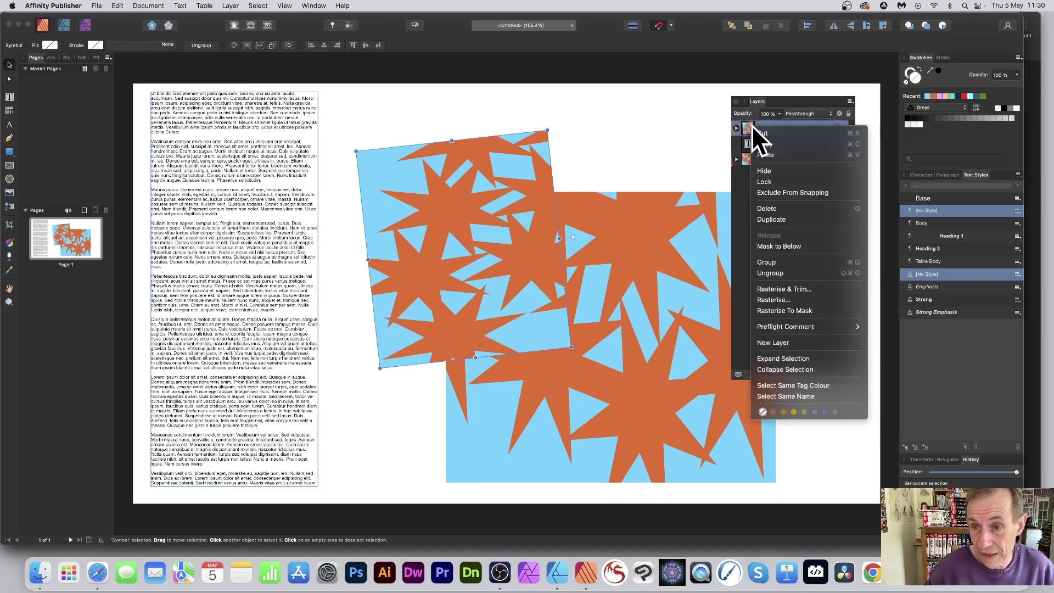
pyautogui.click(779, 218)
pyautogui.moveTo(483, 214); pyautogui.dragTo(443, 275)
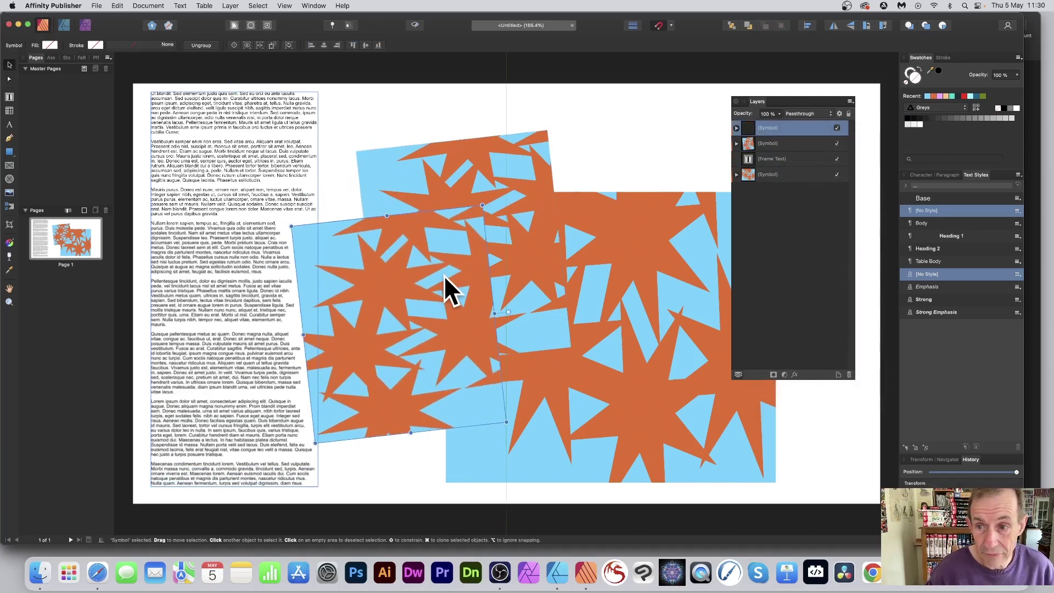
# Duplicate the text frame, placing the copy to the right of the original column with a narrower and shorter frame.
pyautogui.click(769, 160)
pyautogui.rightClick(769, 160)
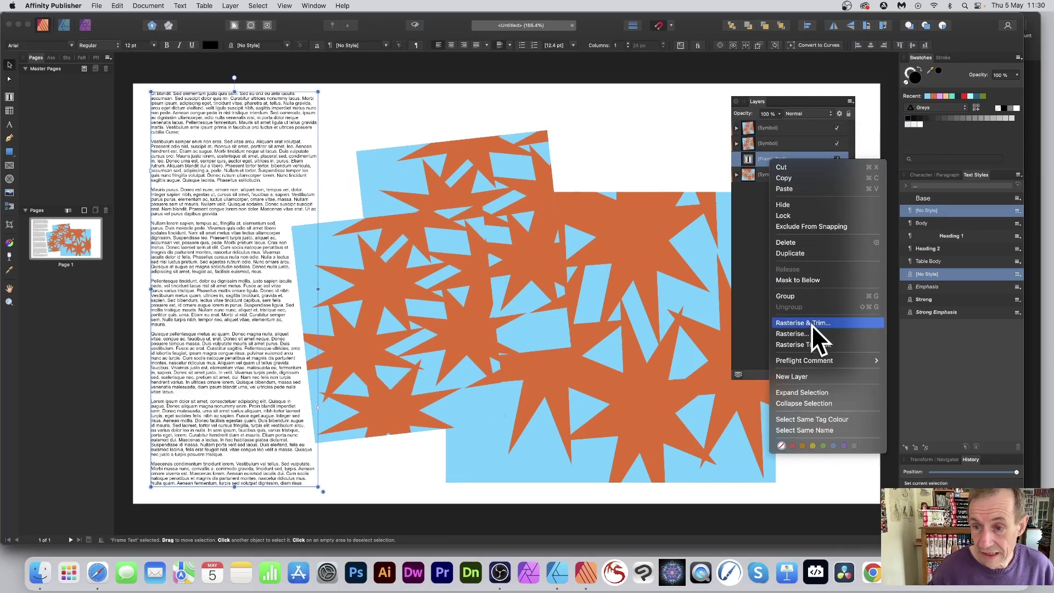
pyautogui.click(804, 254)
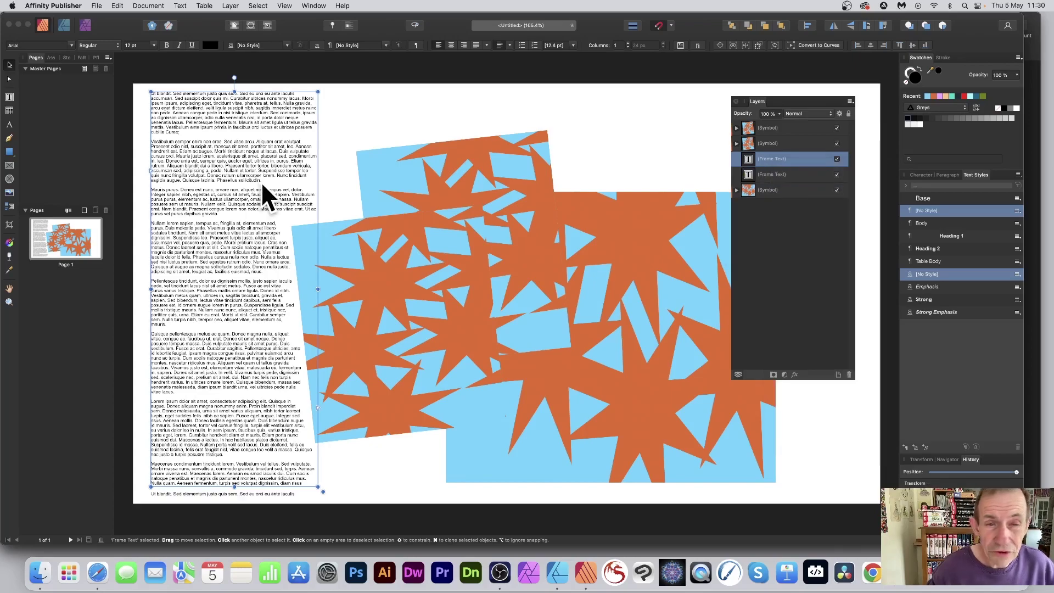
pyautogui.scroll(-2, 261, 181)
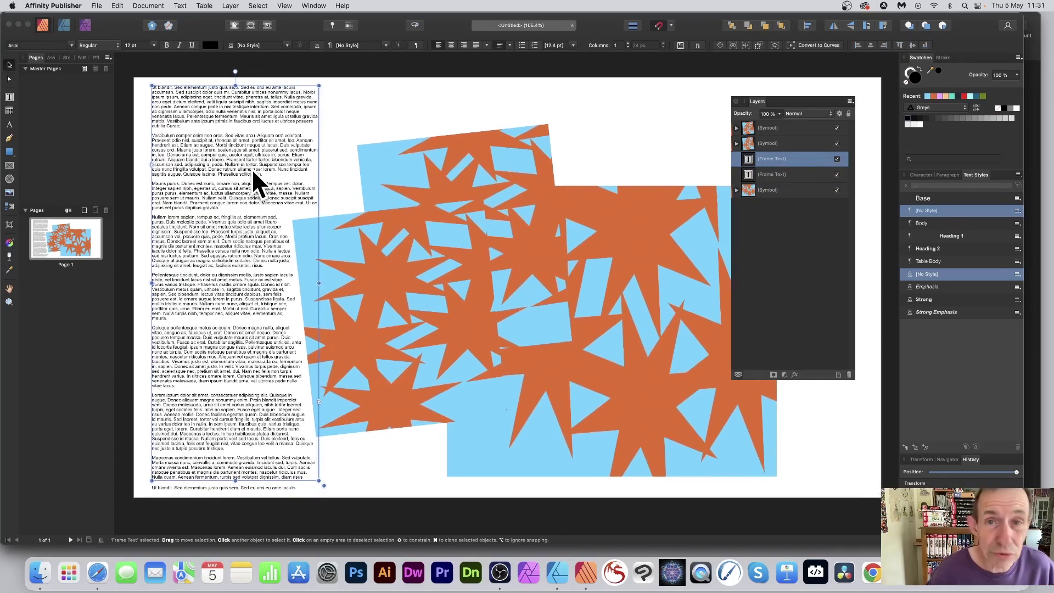
pyautogui.moveTo(246, 163); pyautogui.dragTo(406, 158)
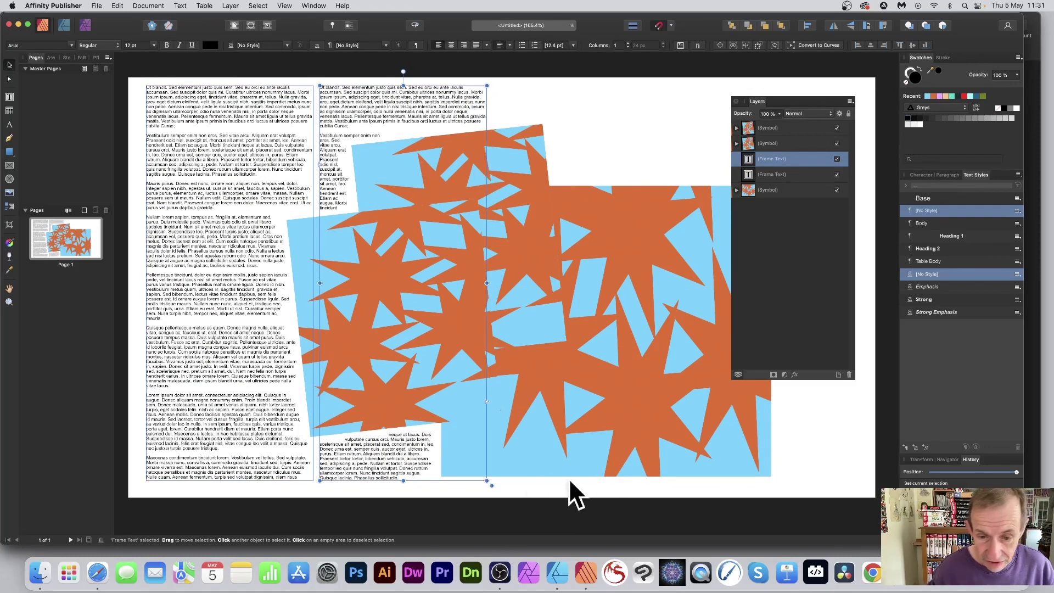
pyautogui.moveTo(485, 480); pyautogui.dragTo(432, 362)
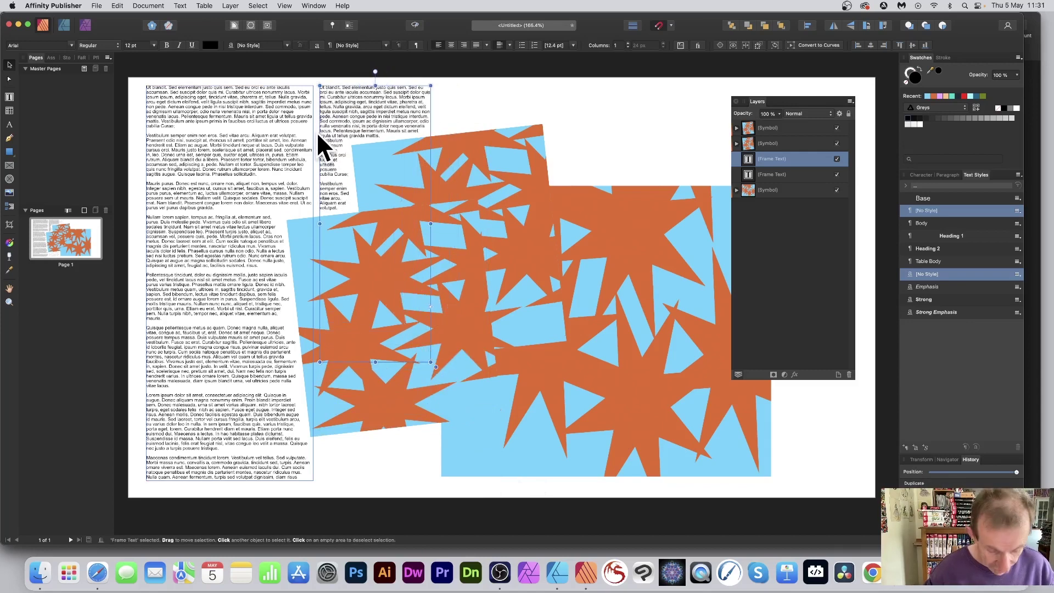
# Place copies of the small text frame around the symbols, and tilt the last copy across the original text column.
pyautogui.moveTo(382, 112); pyautogui.dragTo(782, 211)
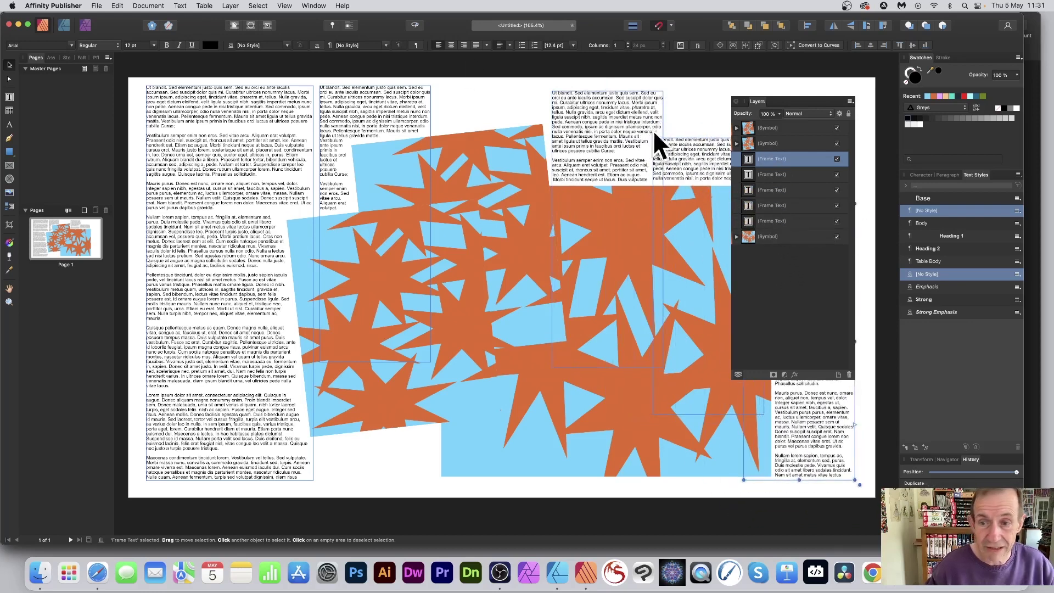
pyautogui.moveTo(806, 430); pyautogui.dragTo(408, 435)
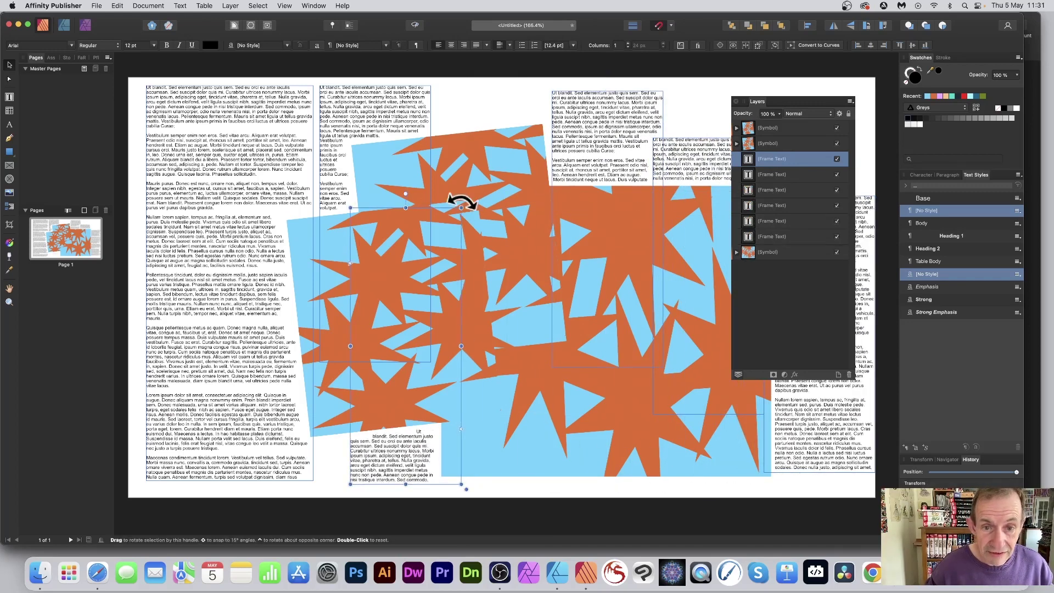
pyautogui.moveTo(462, 204); pyautogui.dragTo(536, 265)
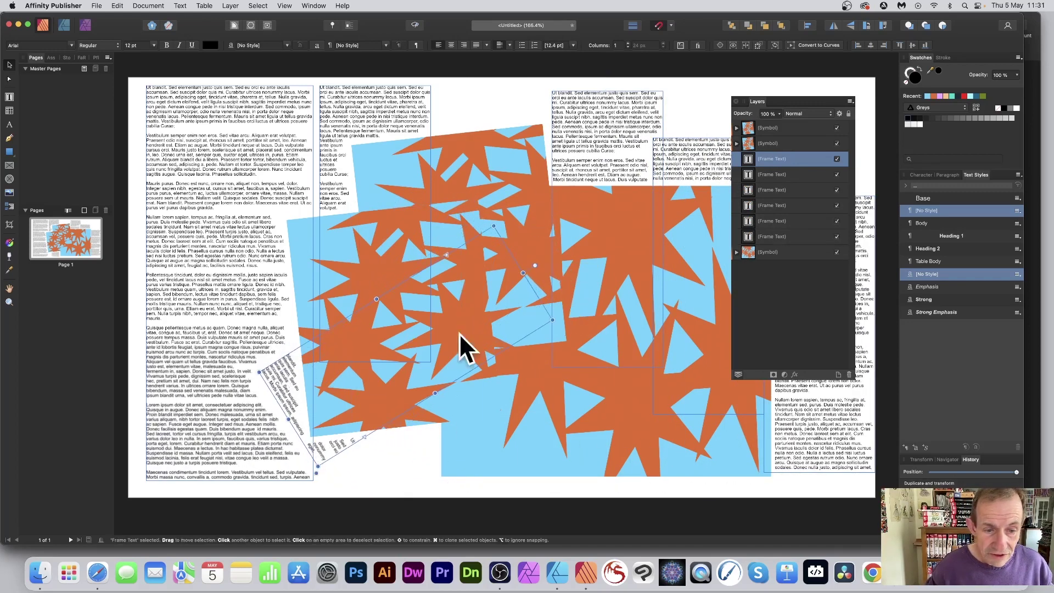
pyautogui.moveTo(459, 333); pyautogui.dragTo(137, 334)
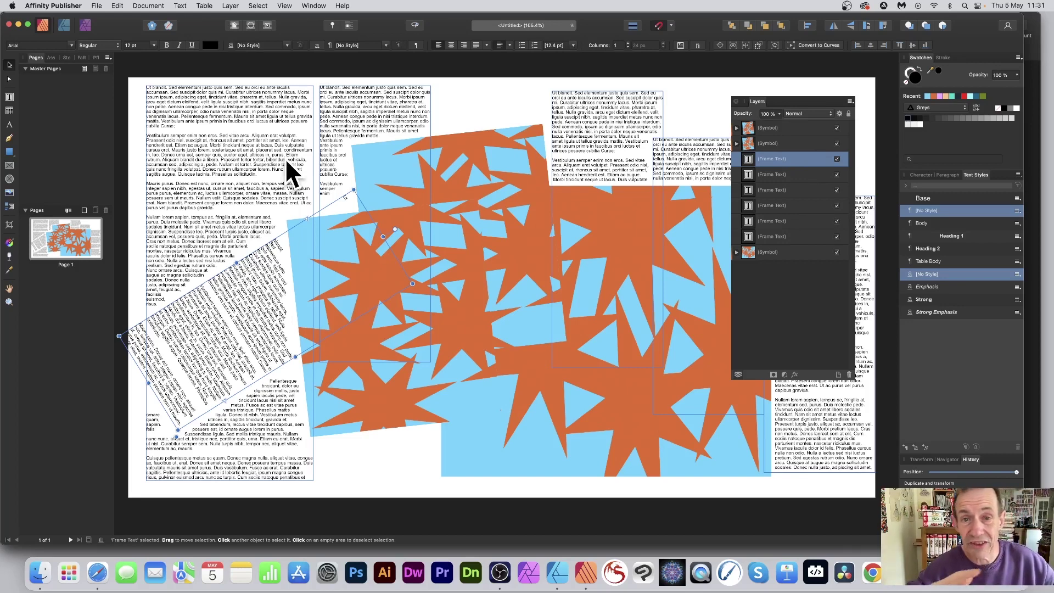
# Open the document in Affinity Designer for editing and group all six text frames.
pyautogui.click(95, 6)
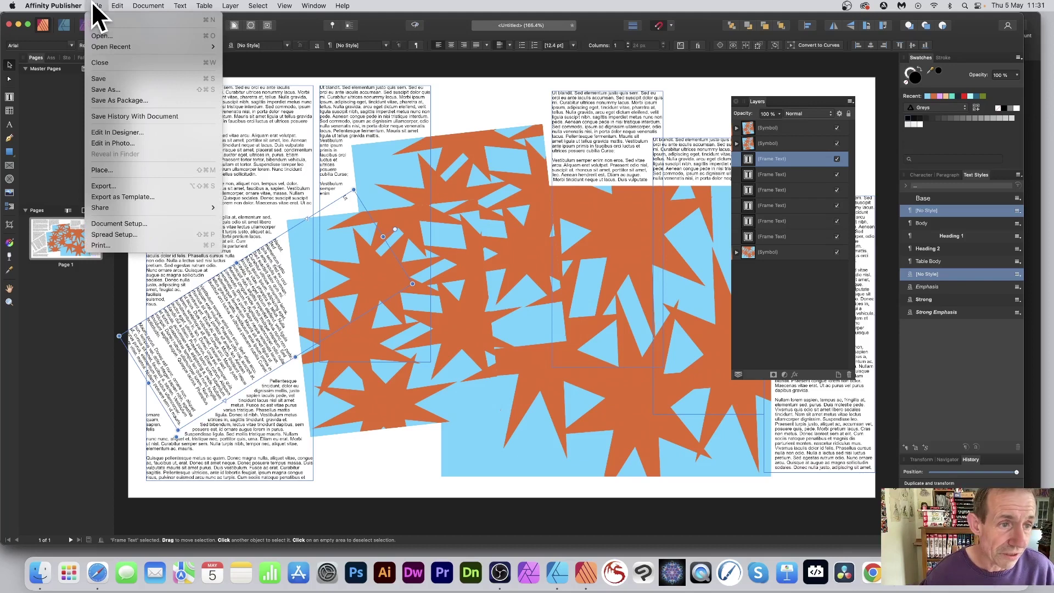
pyautogui.click(117, 134)
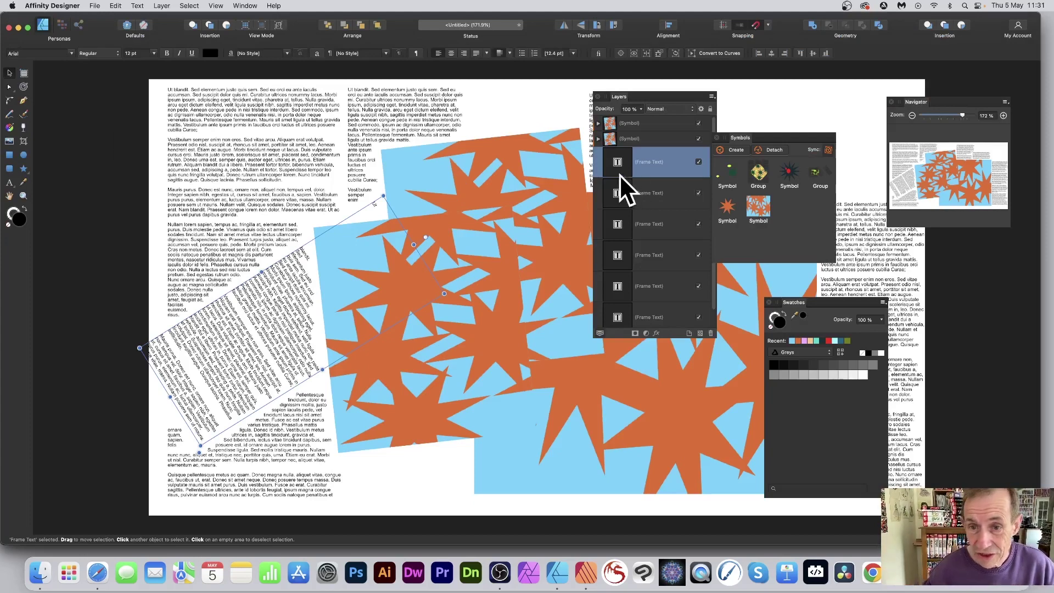
pyautogui.scroll(-2, 666, 206)
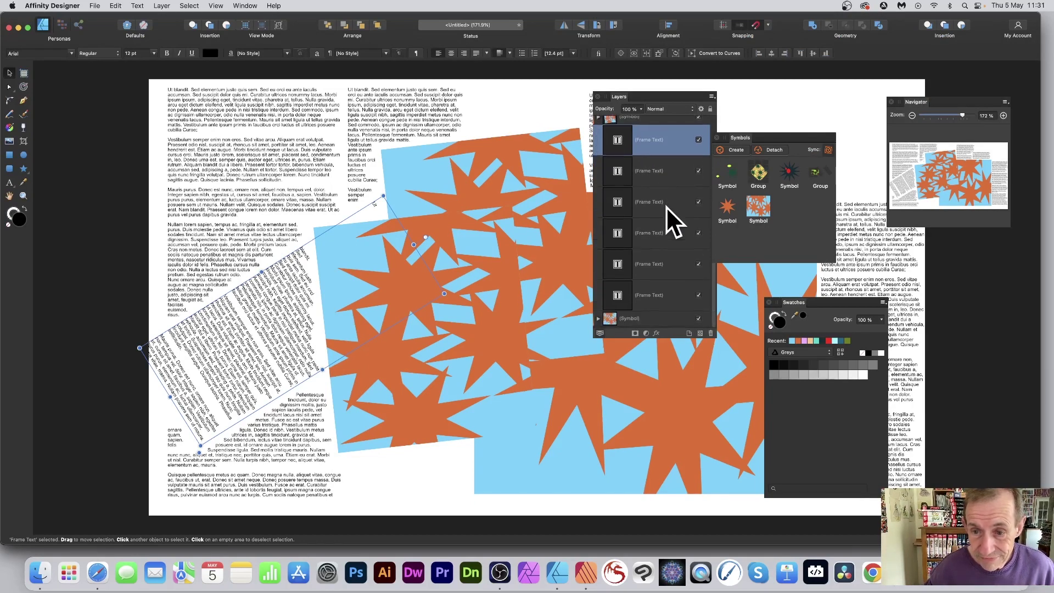
pyautogui.keyDown('shift'); pyautogui.click(664, 299); pyautogui.keyUp('shift')
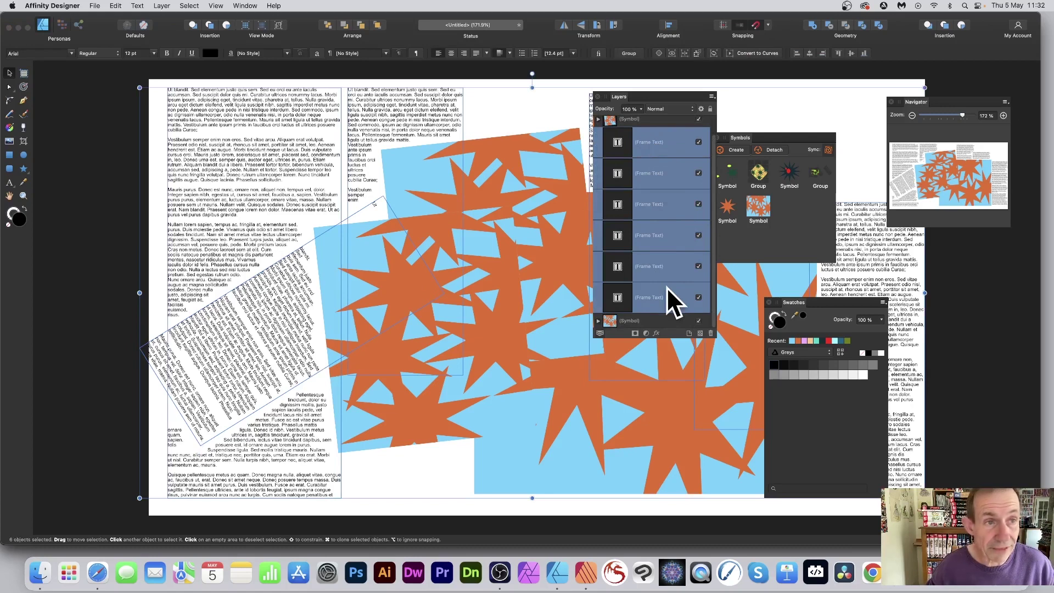
pyautogui.click(159, 5)
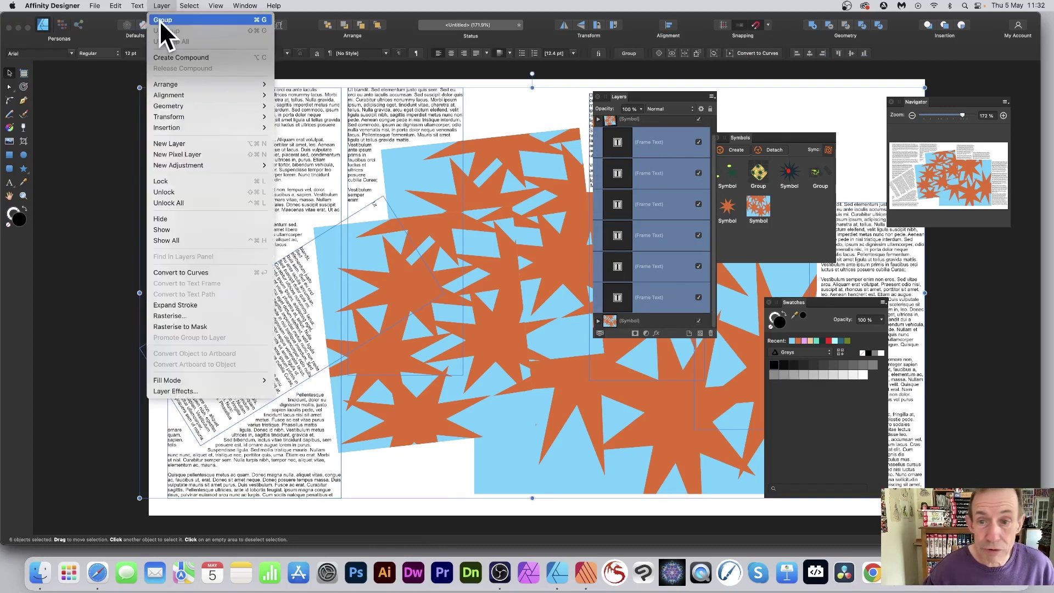
pyautogui.click(159, 20)
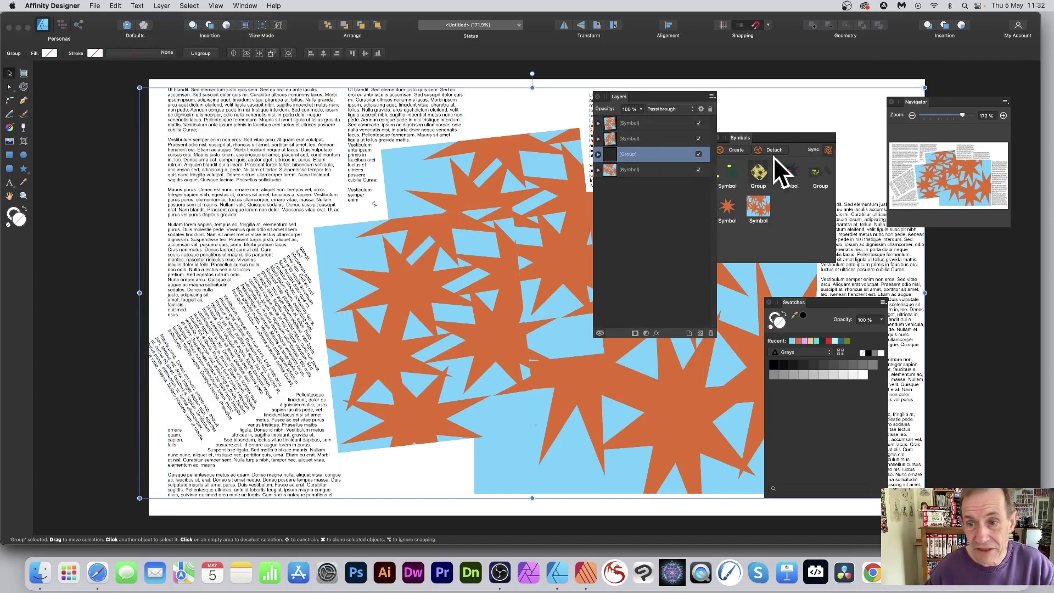
# Create a symbol from the grouped text frames and inspect the frames nested inside it.
pyautogui.click(738, 149)
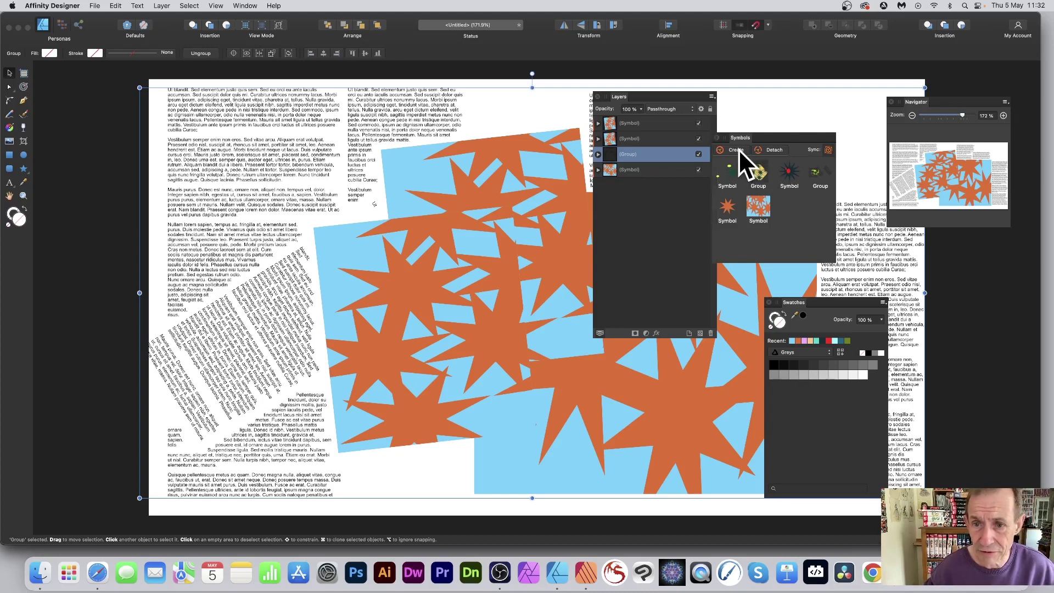
pyautogui.click(598, 154)
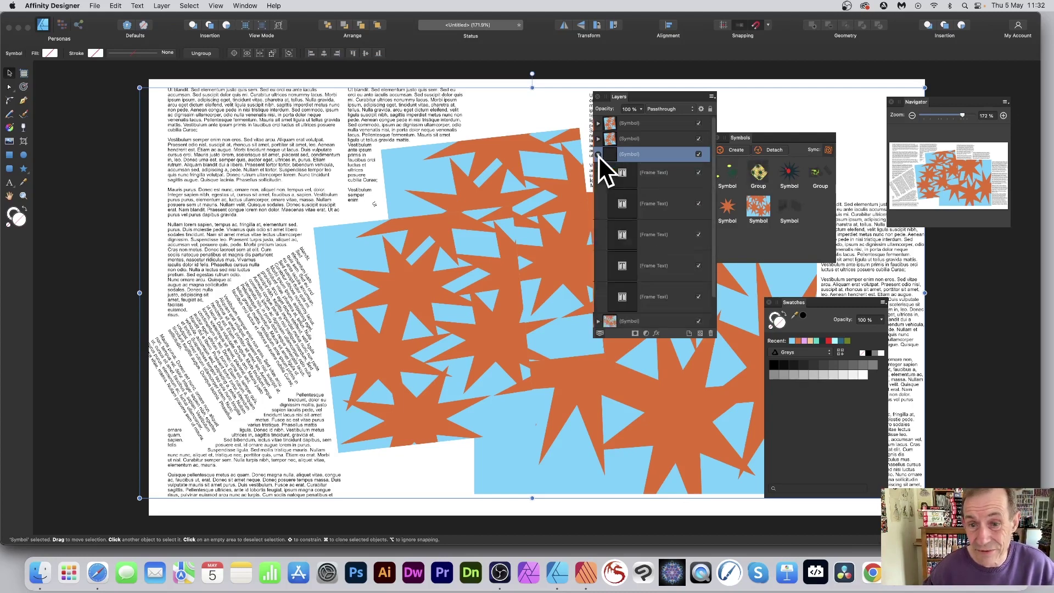
pyautogui.click(644, 183)
pyautogui.click(629, 206)
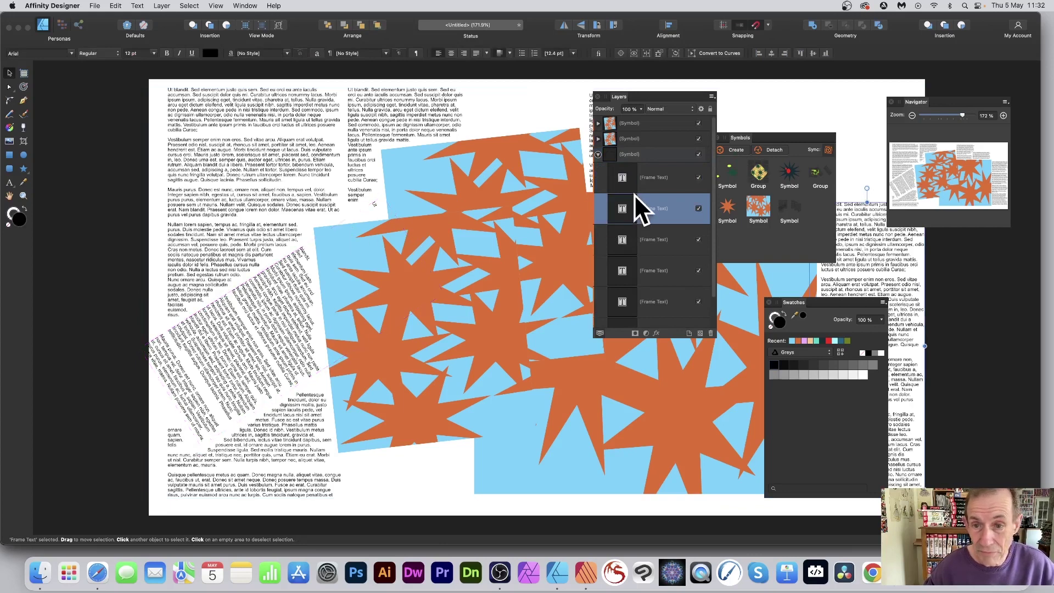
pyautogui.click(620, 180)
pyautogui.click(630, 155)
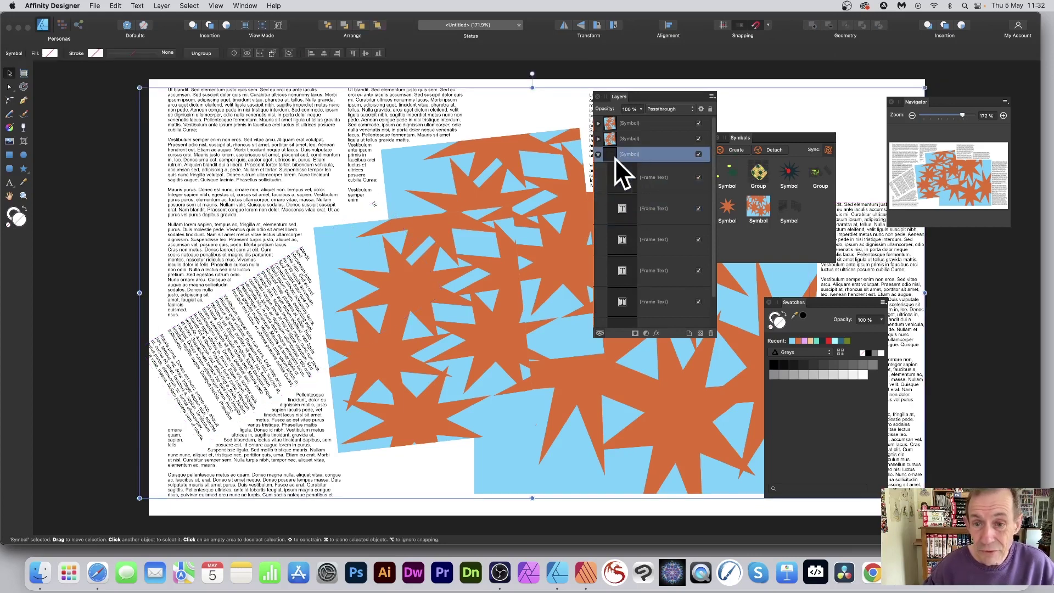
pyautogui.click(599, 155)
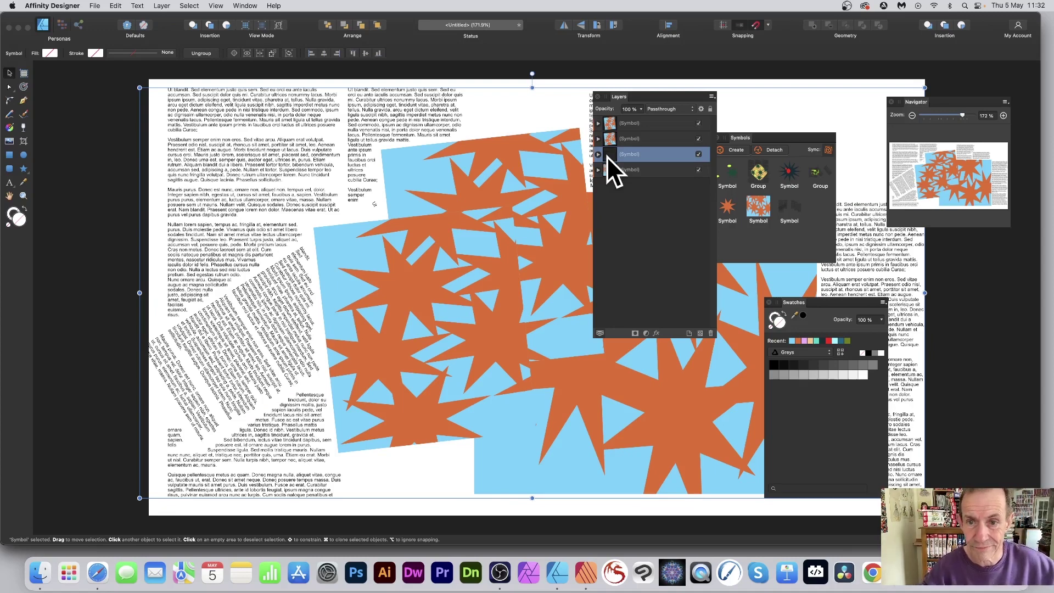
# Duplicate the symbol holding the text frames, and scale down and reposition the copy over the page.
pyautogui.rightClick(635, 153)
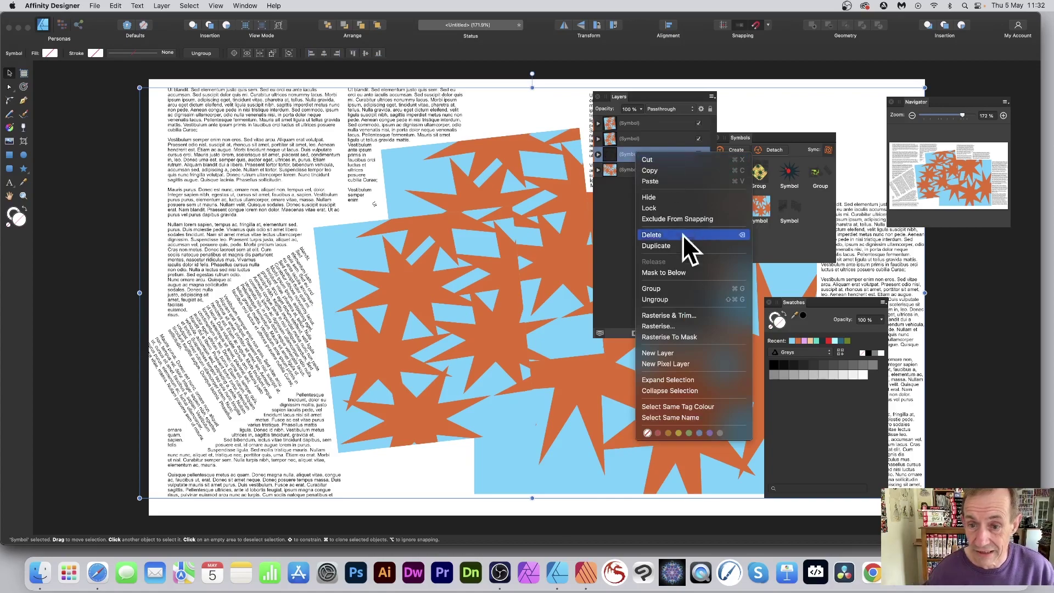
pyautogui.click(664, 245)
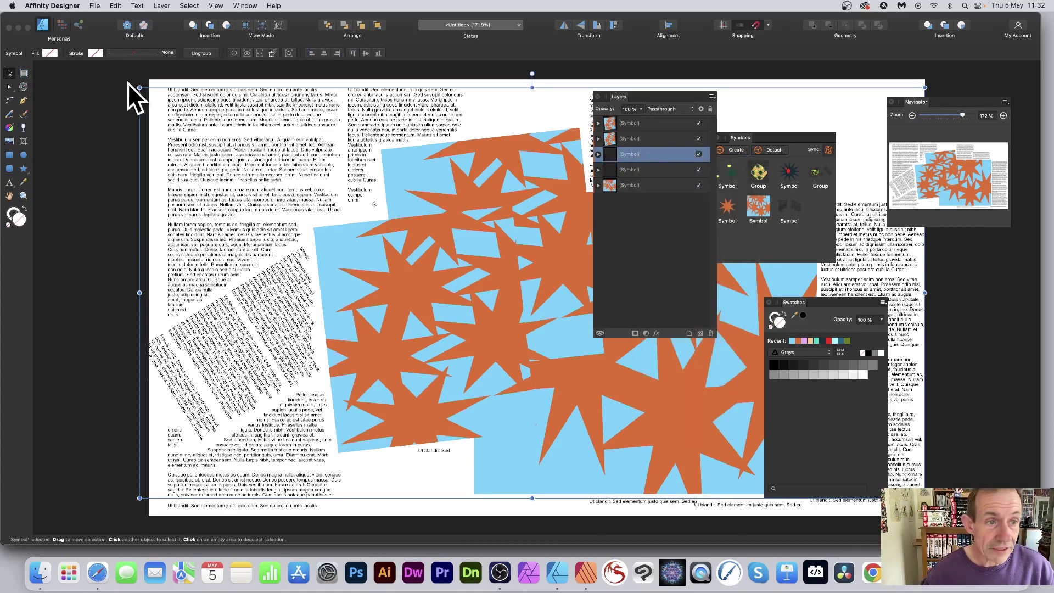
pyautogui.moveTo(140, 87); pyautogui.dragTo(332, 167)
pyautogui.moveTo(323, 121); pyautogui.dragTo(505, 116)
# Undo the latest placement changes to the text symbol copy and rotate the reduced copy clockwise across the page's left text columns.
pyautogui.press('super+z')
pyautogui.press('super+z')
pyautogui.press('super+z')
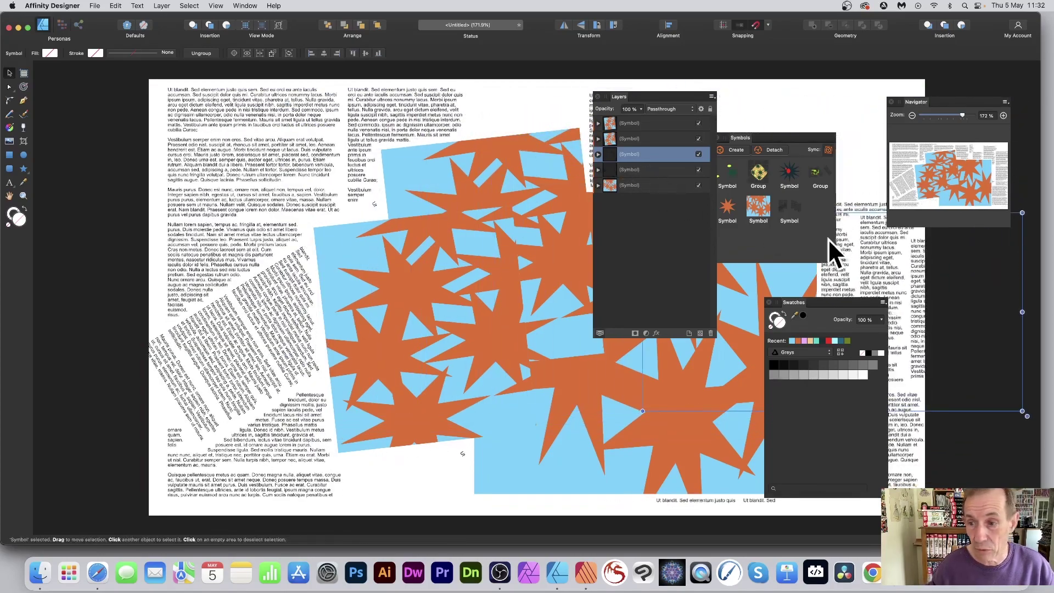
pyautogui.press('super+z')
pyautogui.press('super+z')
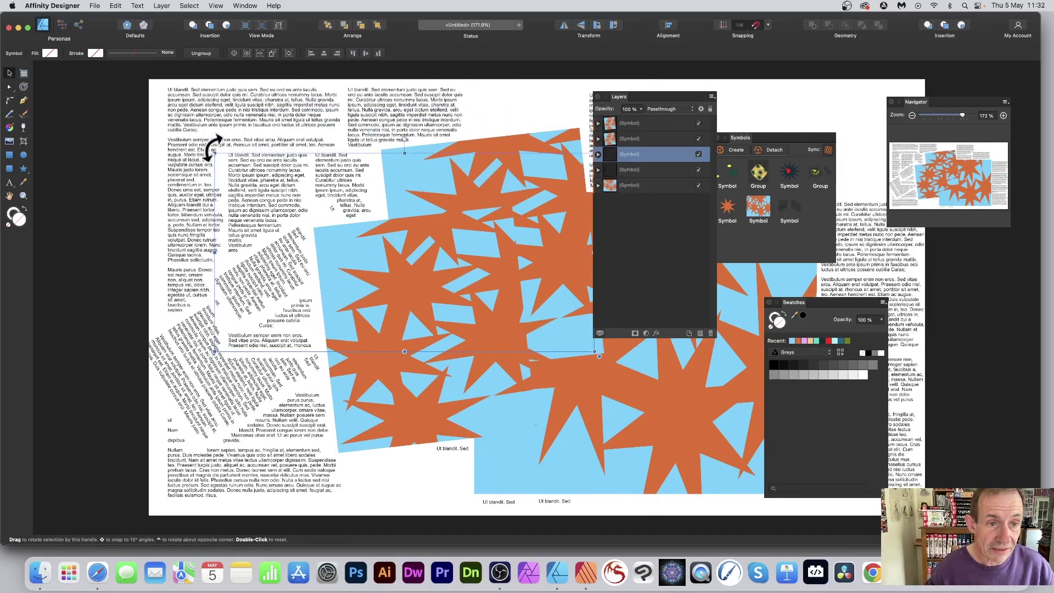
pyautogui.moveTo(215, 147); pyautogui.dragTo(325, 186)
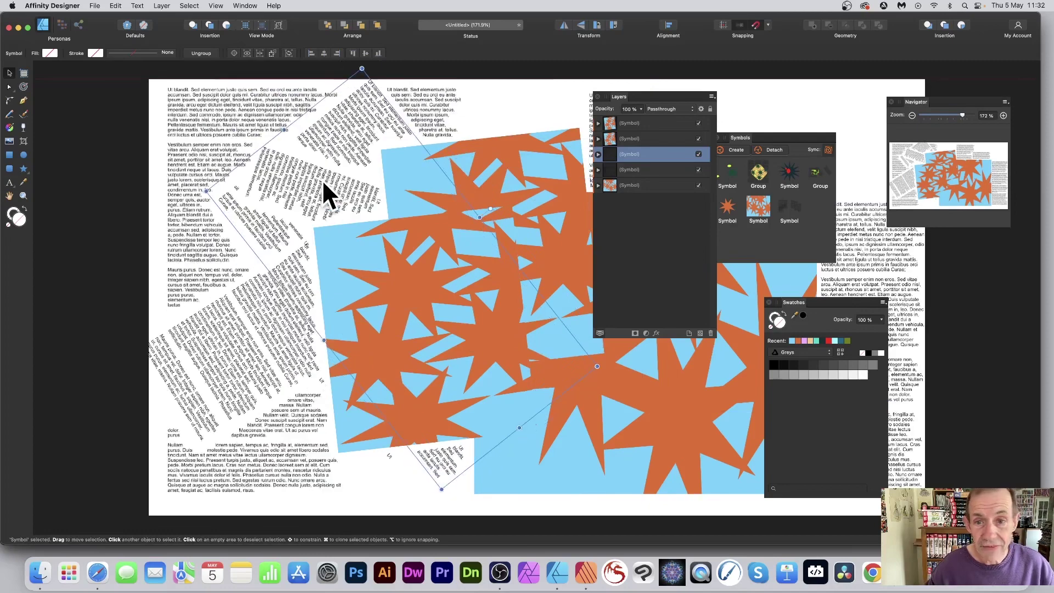
# Lengthen the first text frame nested inside the rotated symbol and rotate it to slope up towards the star pattern.
pyautogui.click(599, 155)
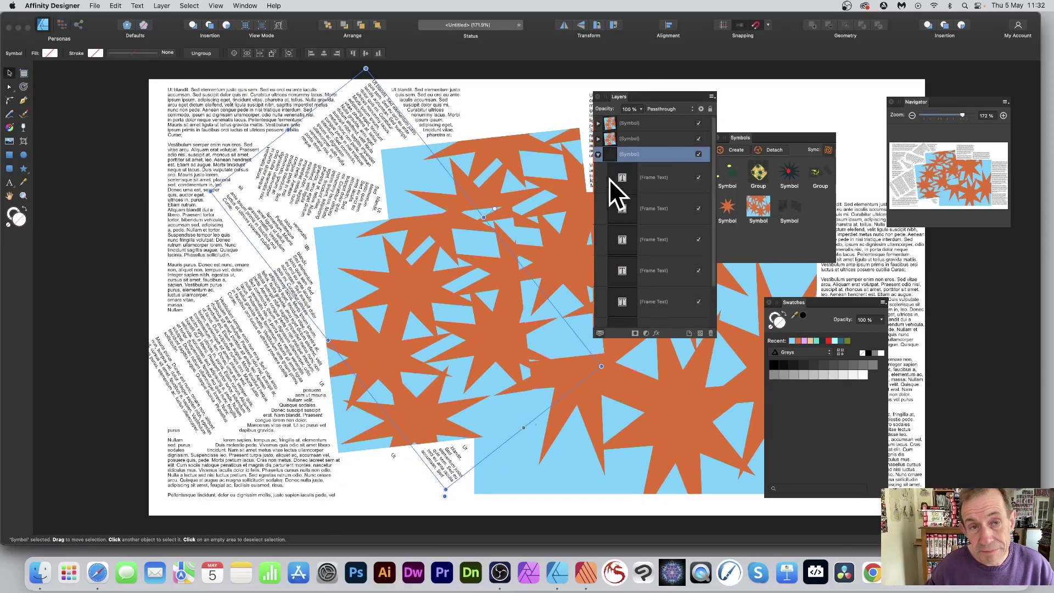
pyautogui.click(656, 180)
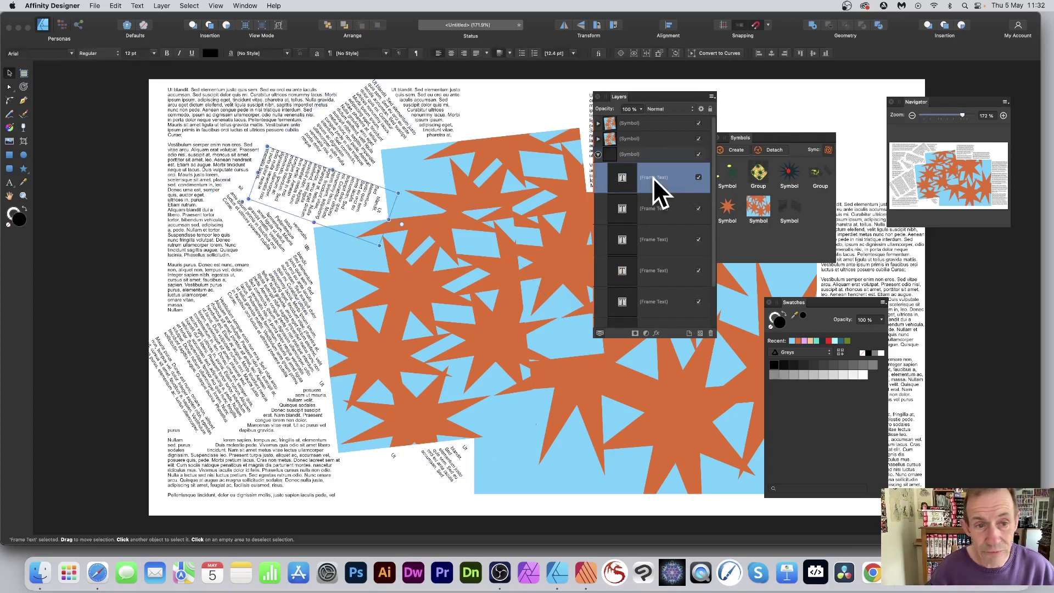
pyautogui.moveTo(267, 146)
pyautogui.mouseDown()
pyautogui.moveTo(307, 118)
pyautogui.moveTo(299, 140)
pyautogui.moveTo(362, 144)
pyautogui.moveTo(367, 122)
pyautogui.moveTo(324, 113)
pyautogui.moveTo(381, 100)
pyautogui.moveTo(281, 142)
pyautogui.moveTo(250, 141)
pyautogui.mouseUp()
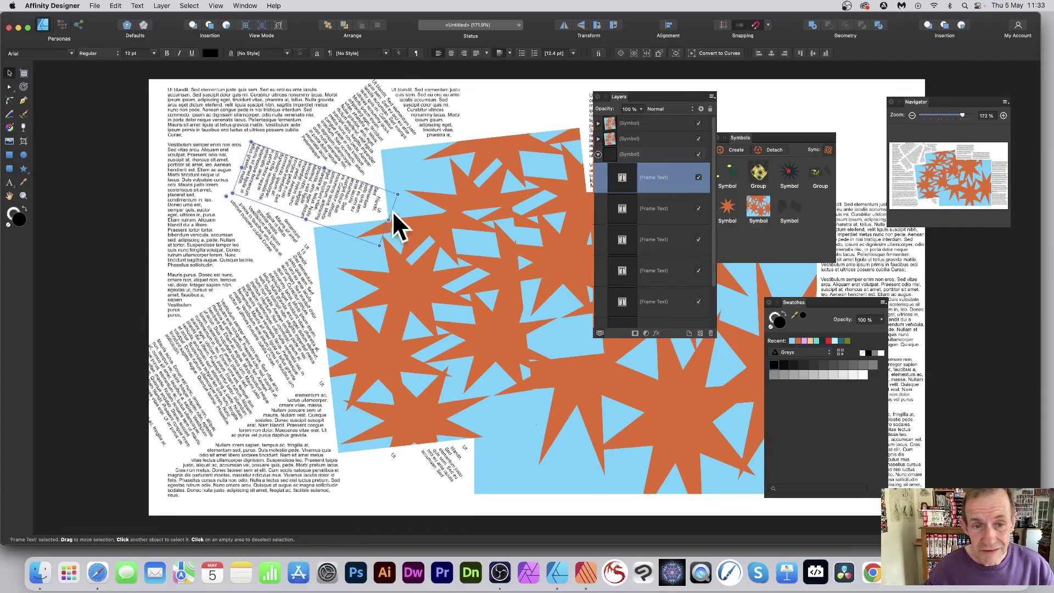
pyautogui.moveTo(400, 193); pyautogui.dragTo(378, 118)
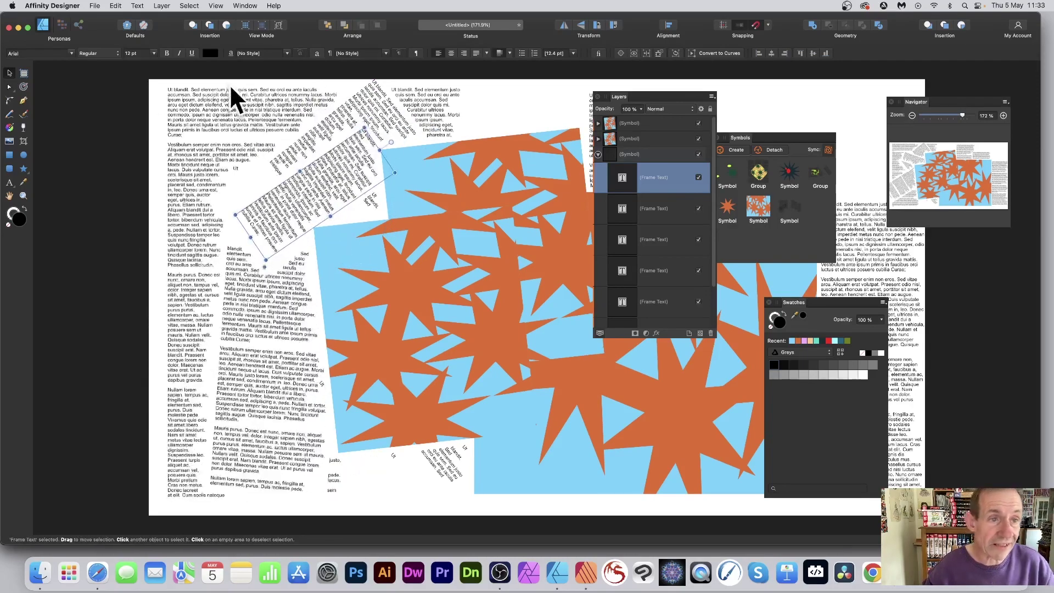
# Set the nested frame's text to 16 pt and resize the frame so it extends down over the star pattern.
pyautogui.click(154, 53)
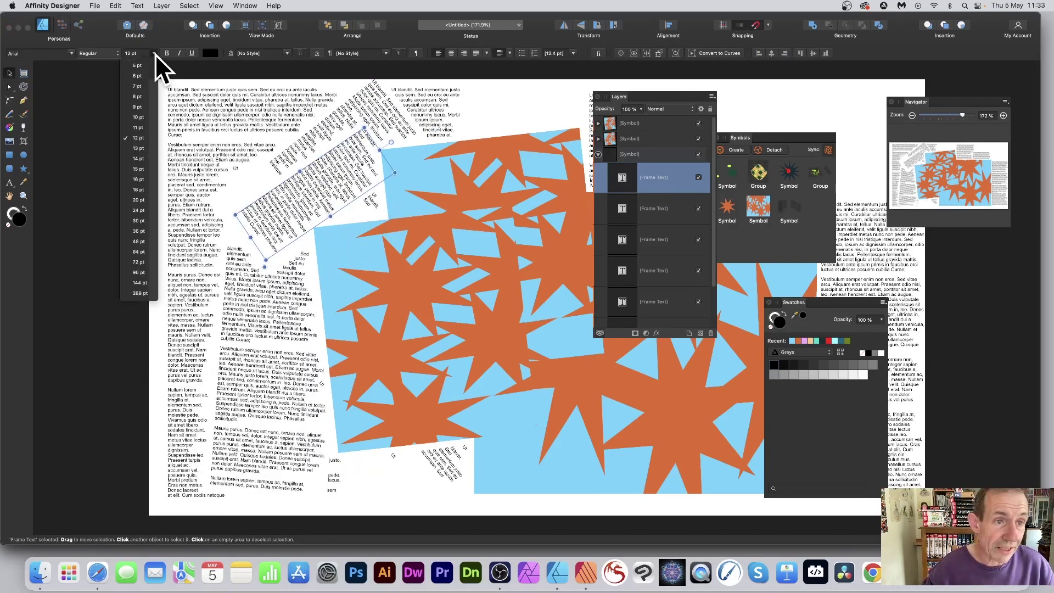
pyautogui.click(138, 180)
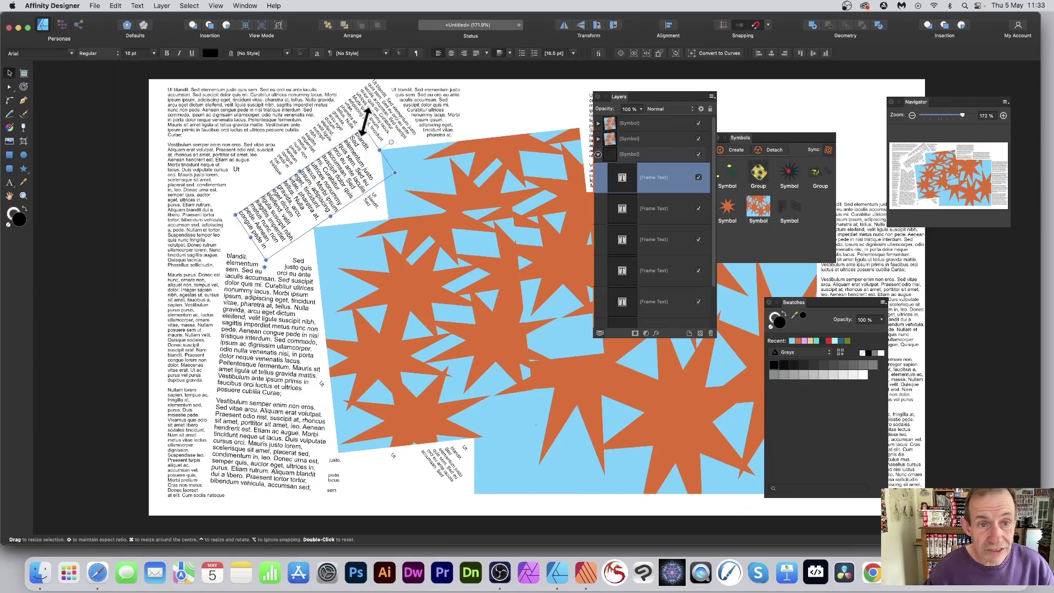
pyautogui.moveTo(364, 122); pyautogui.dragTo(348, 147)
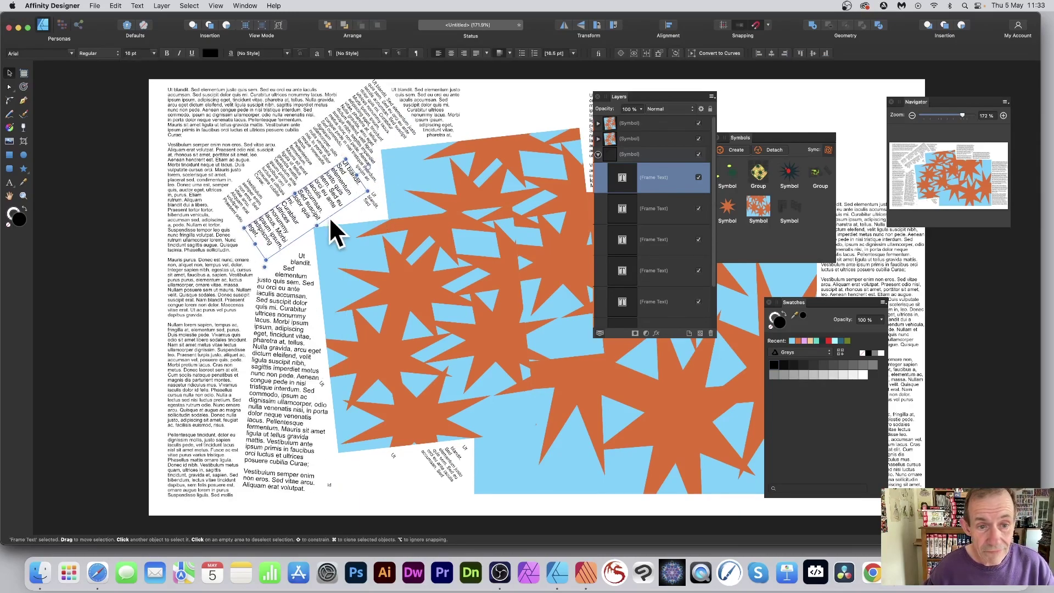
pyautogui.moveTo(316, 225); pyautogui.dragTo(398, 346)
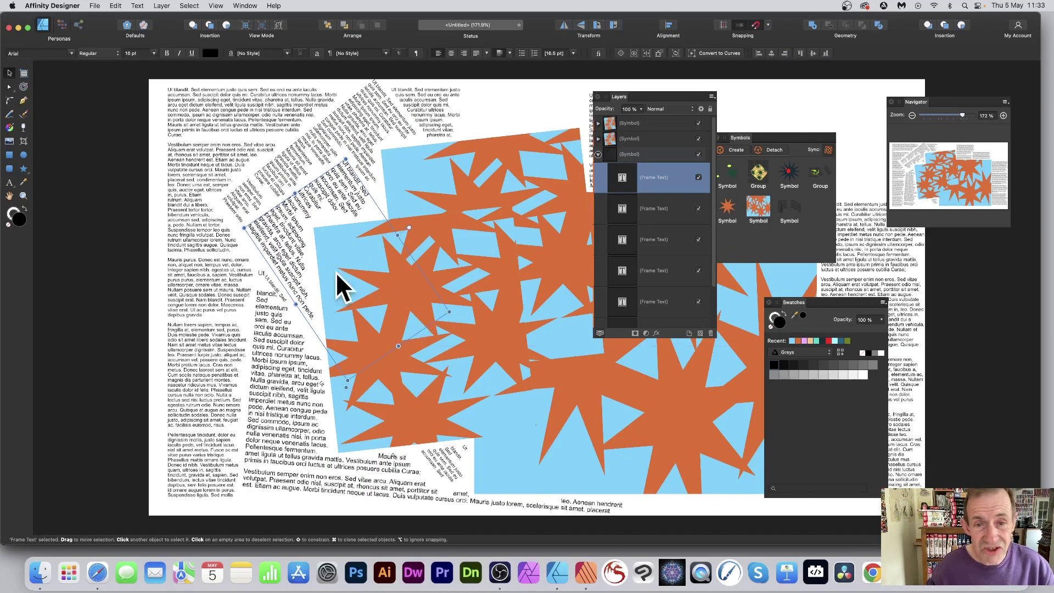
# Select the smaller upper star-pattern symbol, scale it down slightly and shift it upward.
pyautogui.click(599, 155)
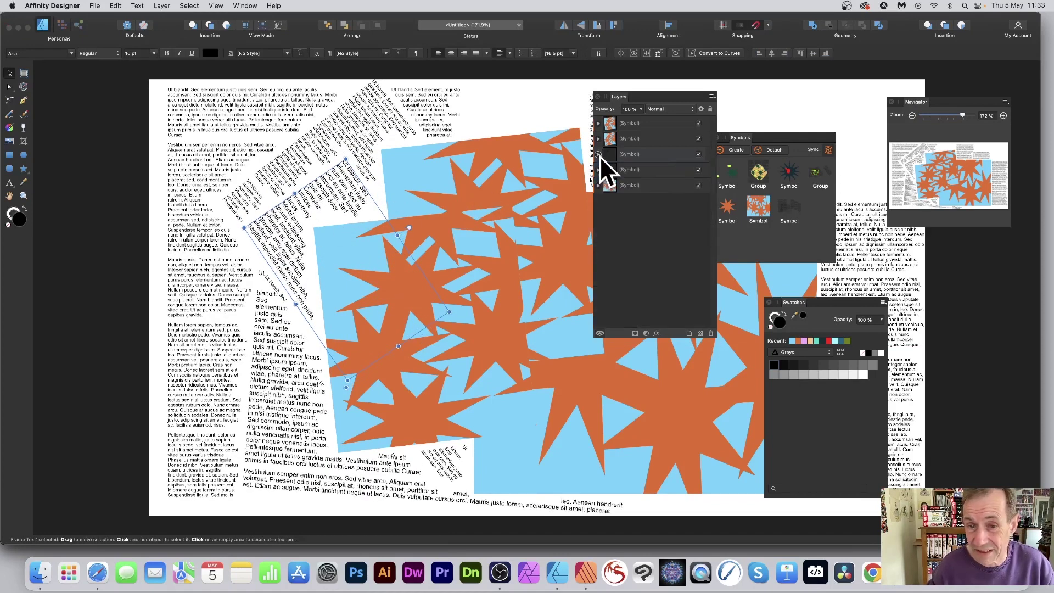
pyautogui.click(644, 136)
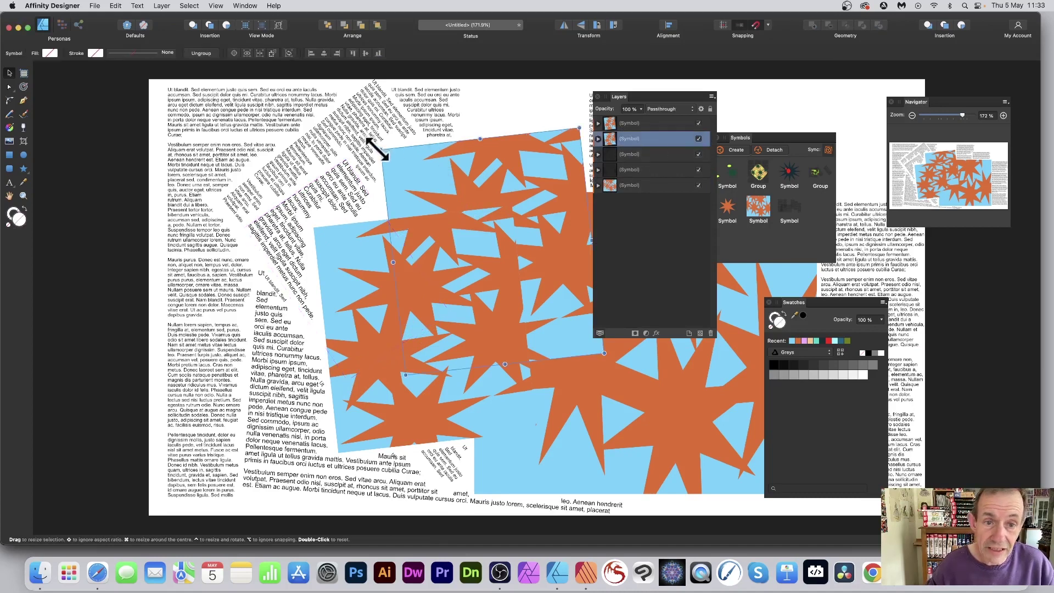
pyautogui.moveTo(378, 150); pyautogui.dragTo(440, 176)
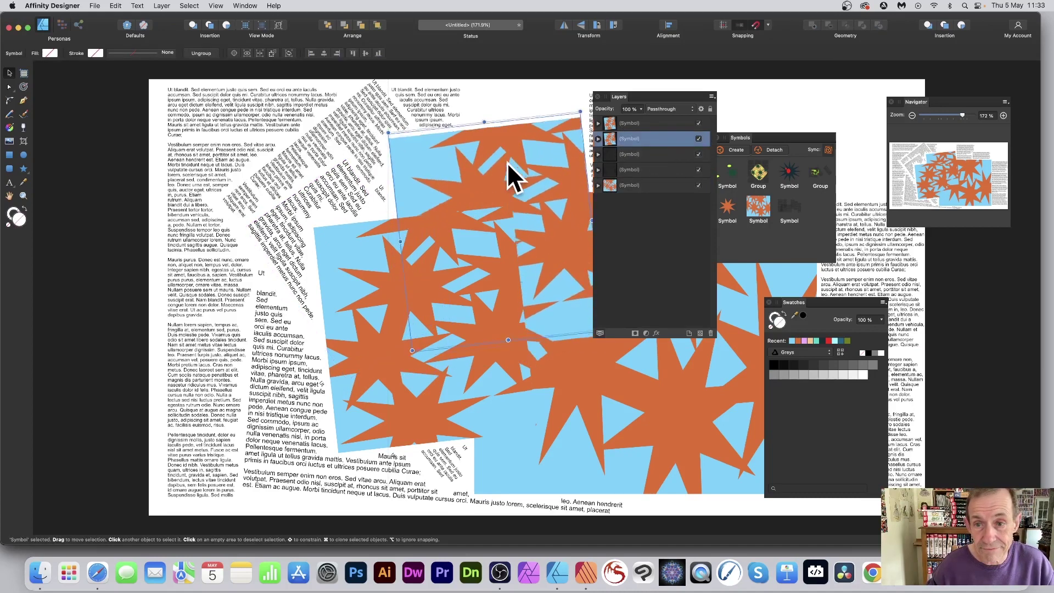
# Select the star nested inside the pattern symbol's rectangle and reduce its number of points to 6.
pyautogui.click(598, 139)
pyautogui.click(621, 162)
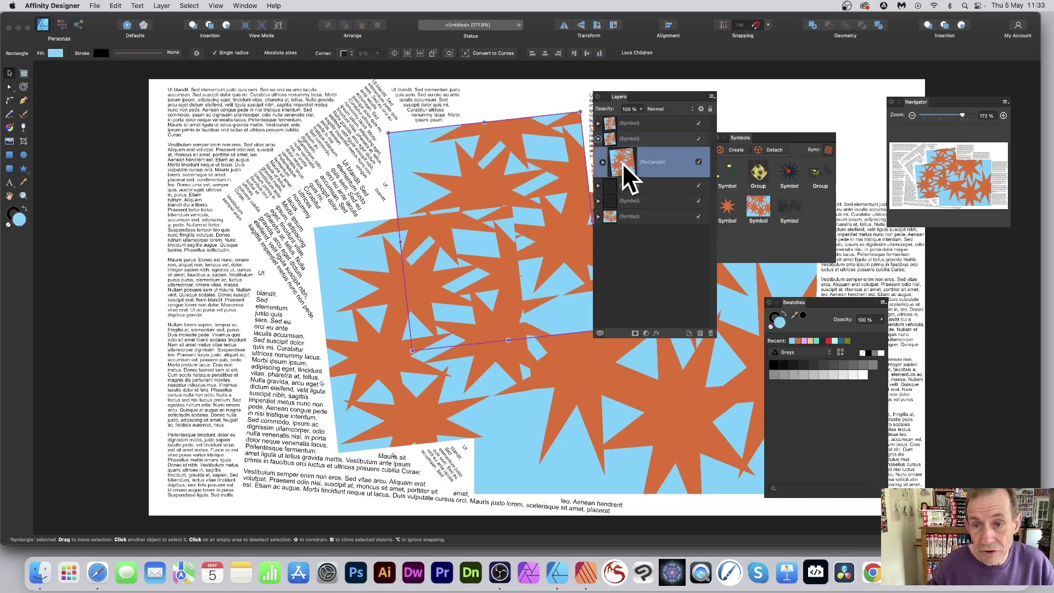
pyautogui.click(603, 162)
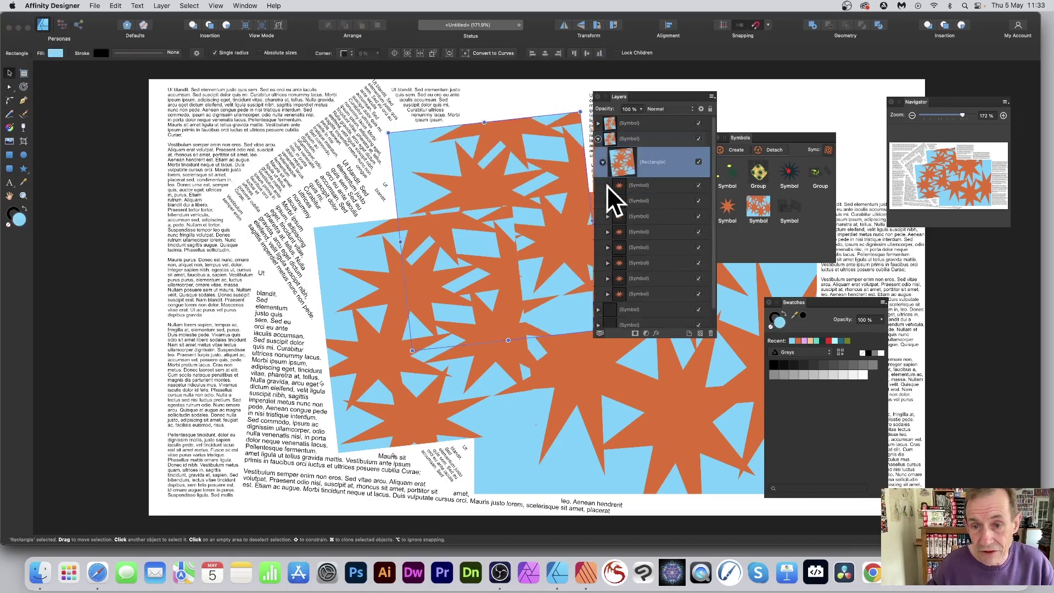
pyautogui.click(607, 186)
pyautogui.click(635, 209)
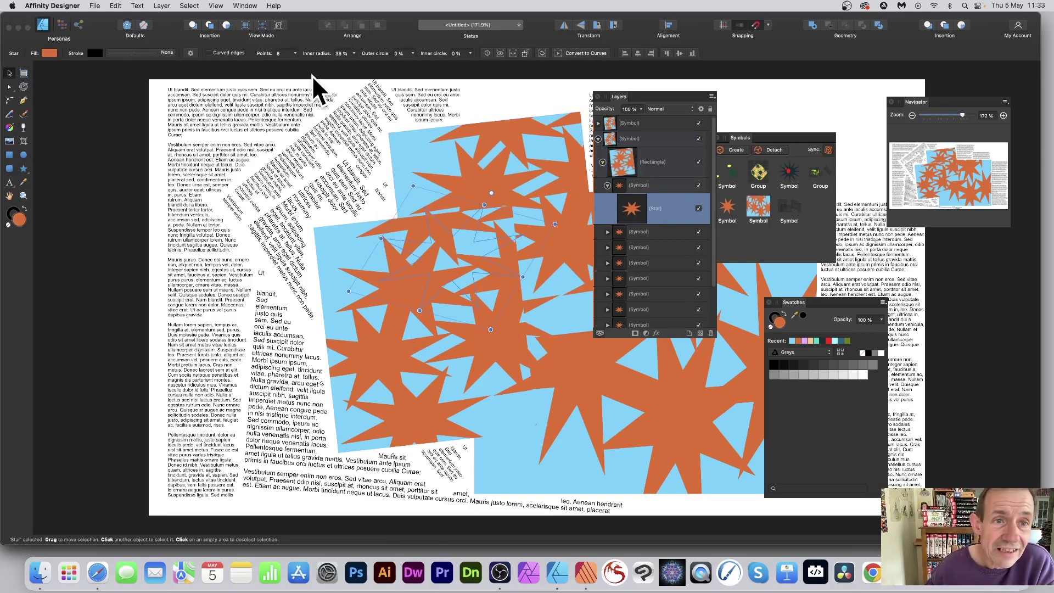
pyautogui.click(295, 53)
pyautogui.moveTo(292, 64); pyautogui.dragTo(291, 64)
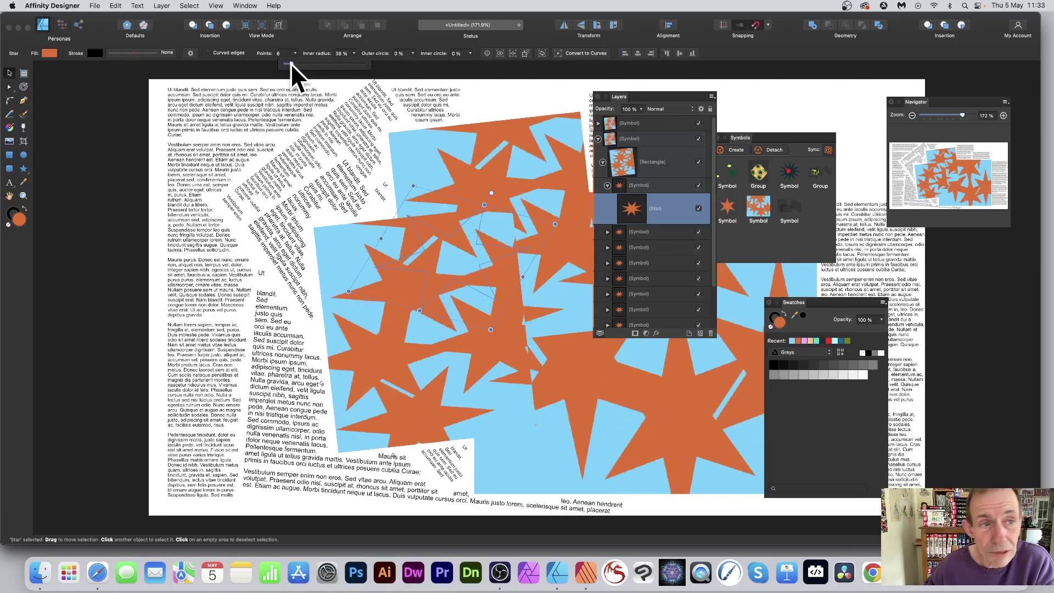
# Change the nested star's fill to dark purple and collapse the symbol's layers.
pyautogui.click(45, 51)
pyautogui.moveTo(113, 136); pyautogui.dragTo(142, 155)
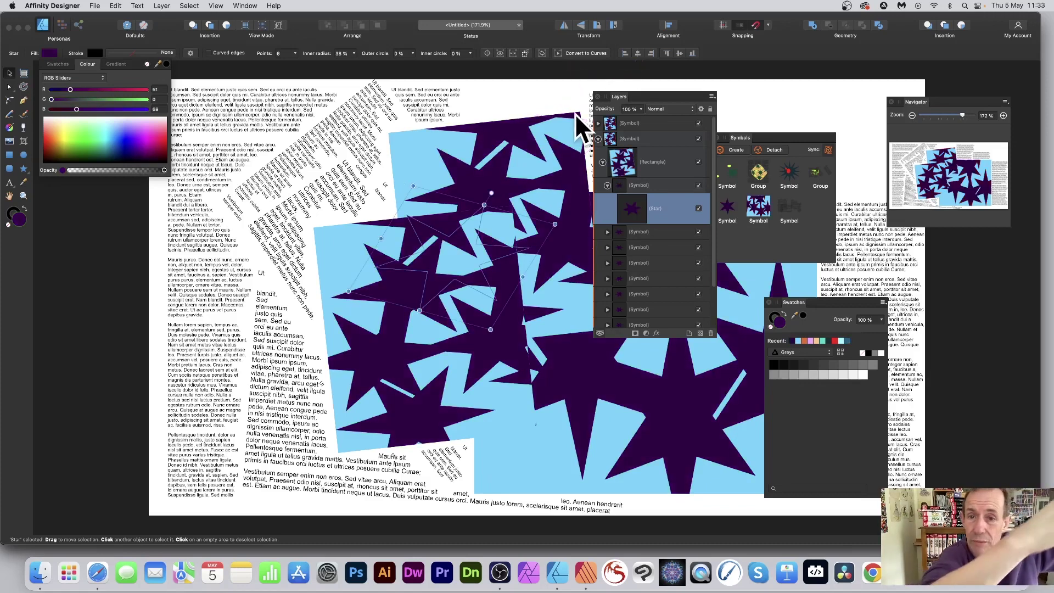
pyautogui.click(598, 139)
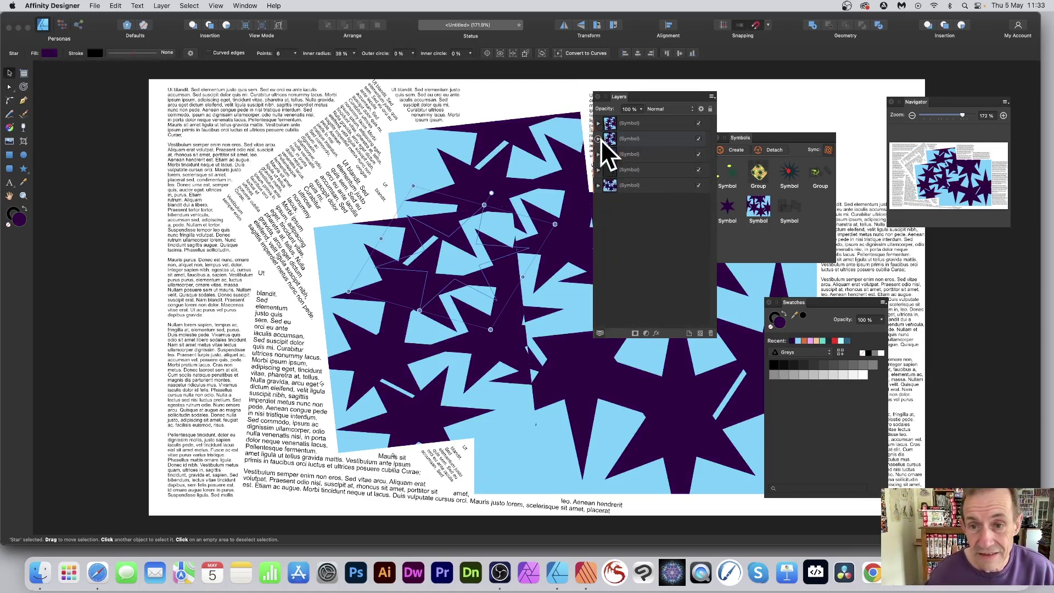
# Group all five symbols and create a new symbol from the group.
pyautogui.click(649, 124)
pyautogui.keyDown('shift'); pyautogui.click(644, 186); pyautogui.keyUp('shift')
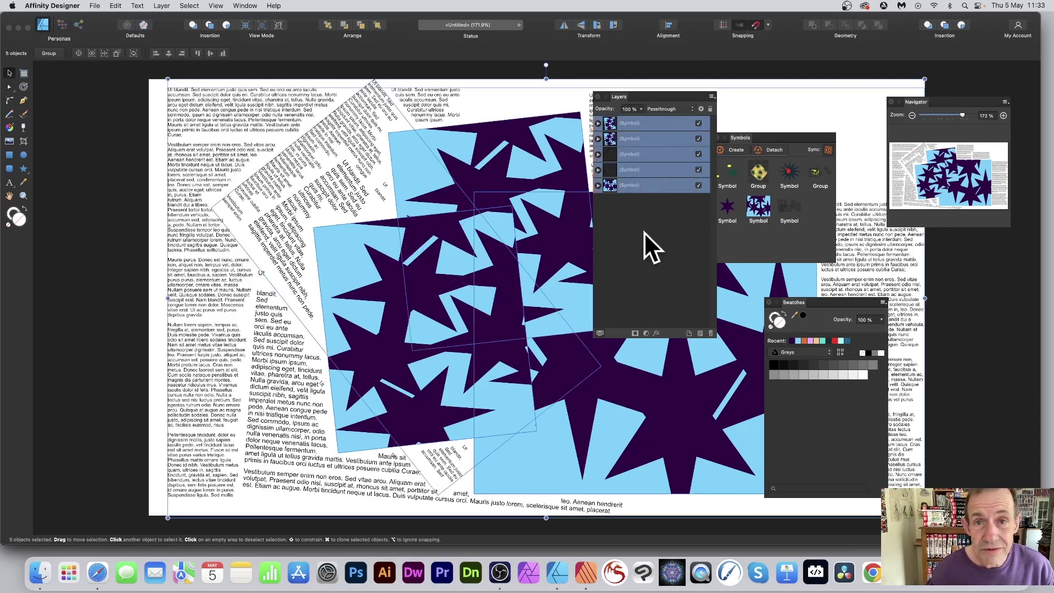
pyautogui.click(161, 6)
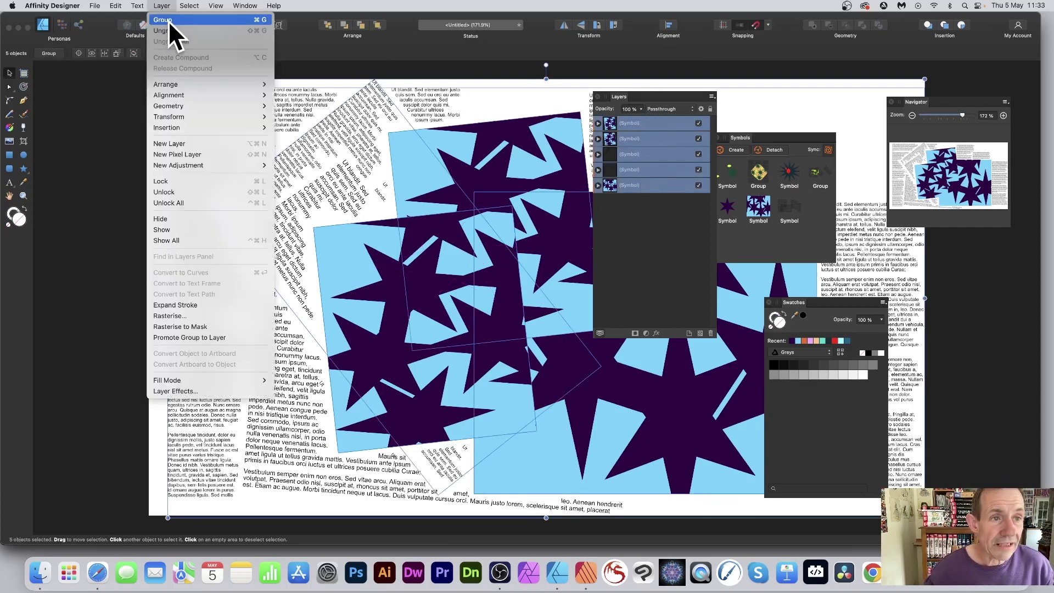
pyautogui.click(164, 20)
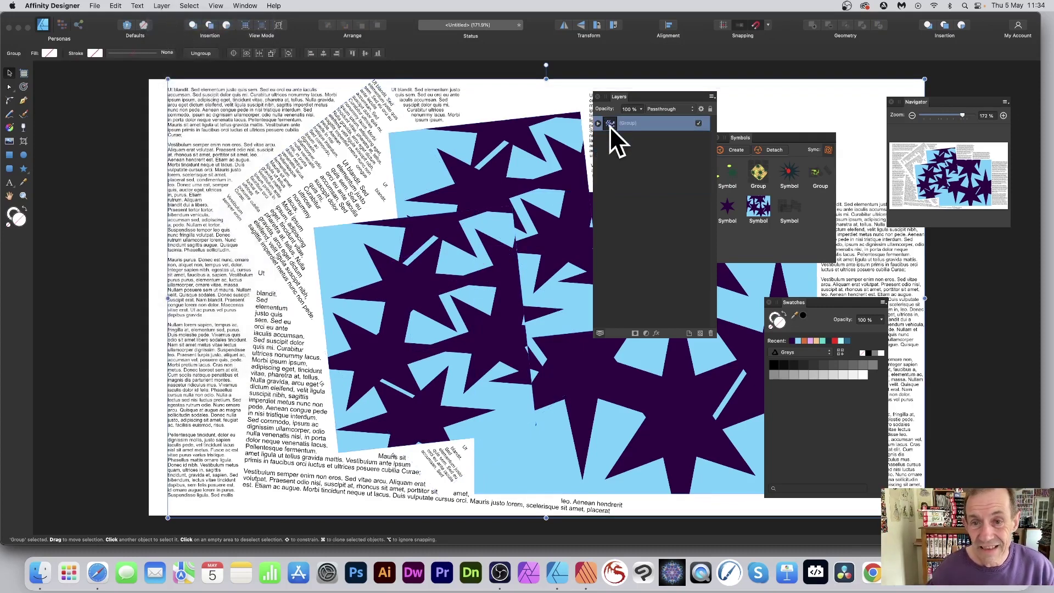
pyautogui.click(736, 150)
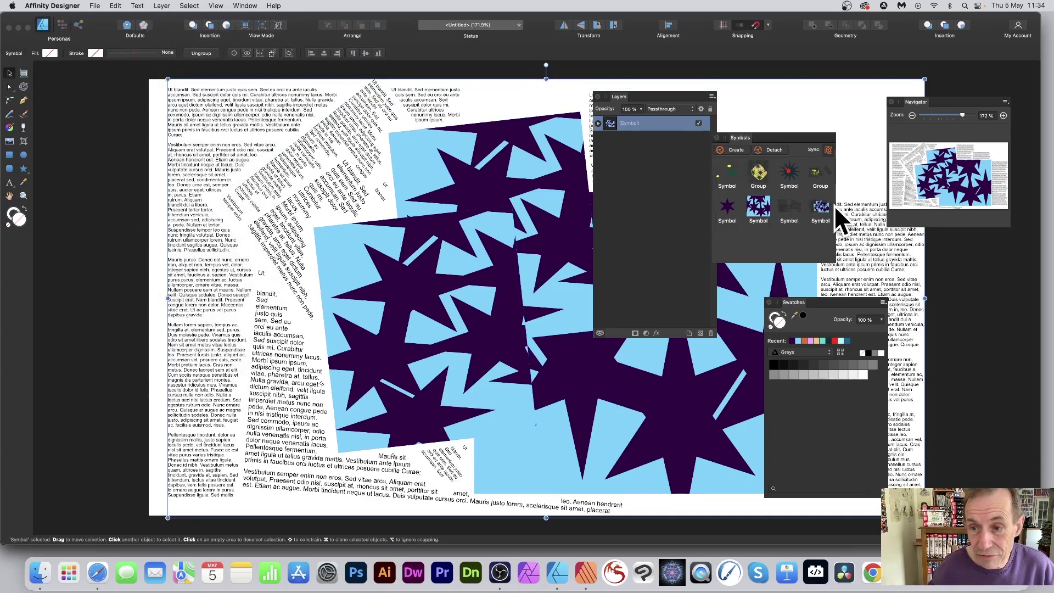
# Shrink the combined symbol and overlap three copies of it on the page, leaving the last copy rotated diagonally.
pyautogui.moveTo(166, 78); pyautogui.dragTo(408, 199)
pyautogui.moveTo(464, 281)
pyautogui.mouseDown()
pyautogui.moveTo(430, 228)
pyautogui.moveTo(285, 141)
pyautogui.moveTo(301, 181)
pyautogui.moveTo(287, 306)
pyautogui.moveTo(215, 292)
pyautogui.moveTo(192, 260)
pyautogui.moveTo(409, 340)
pyautogui.moveTo(470, 329)
pyautogui.mouseUp()
pyautogui.moveTo(549, 384)
pyautogui.mouseDown()
pyautogui.moveTo(299, 435)
pyautogui.moveTo(706, 287)
pyautogui.moveTo(699, 237)
pyautogui.moveTo(506, 172)
pyautogui.moveTo(320, 146)
pyautogui.mouseUp()
pyautogui.moveTo(235, 133); pyautogui.dragTo(281, 183)
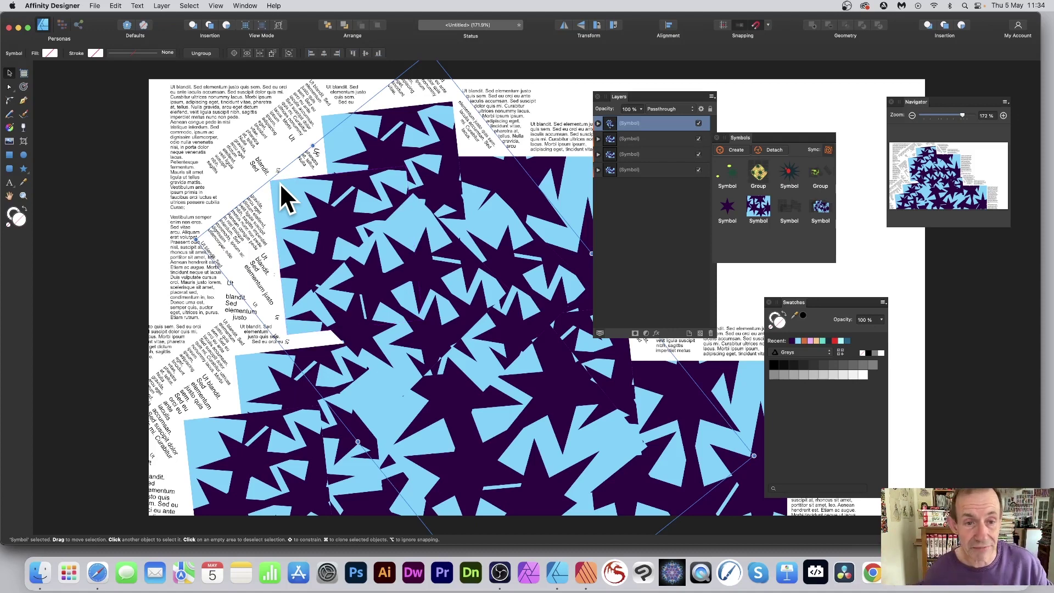
pyautogui.moveTo(280, 184); pyautogui.dragTo(254, 216)
pyautogui.press('super+z')
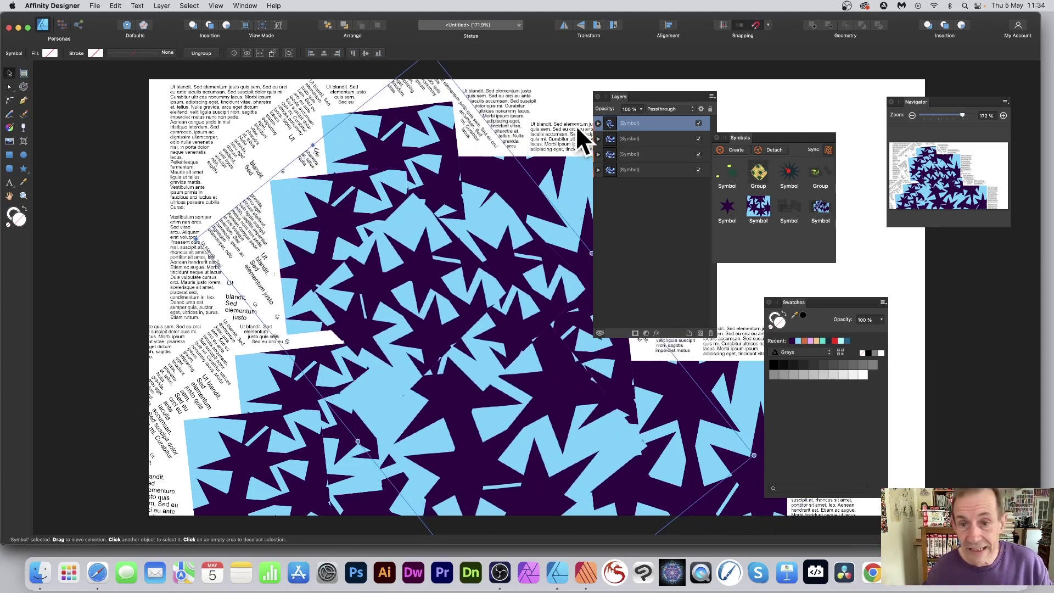
# Examine the nested symbols, rectangle and stars inside the topmost combined symbol.
pyautogui.click(598, 123)
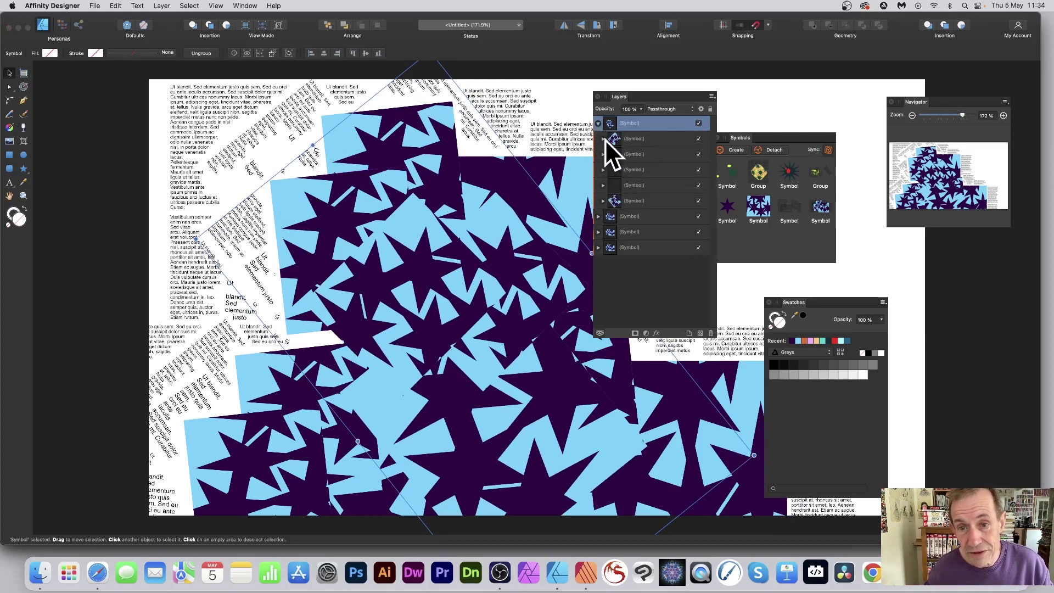
pyautogui.click(603, 138)
pyautogui.click(608, 162)
pyautogui.click(612, 185)
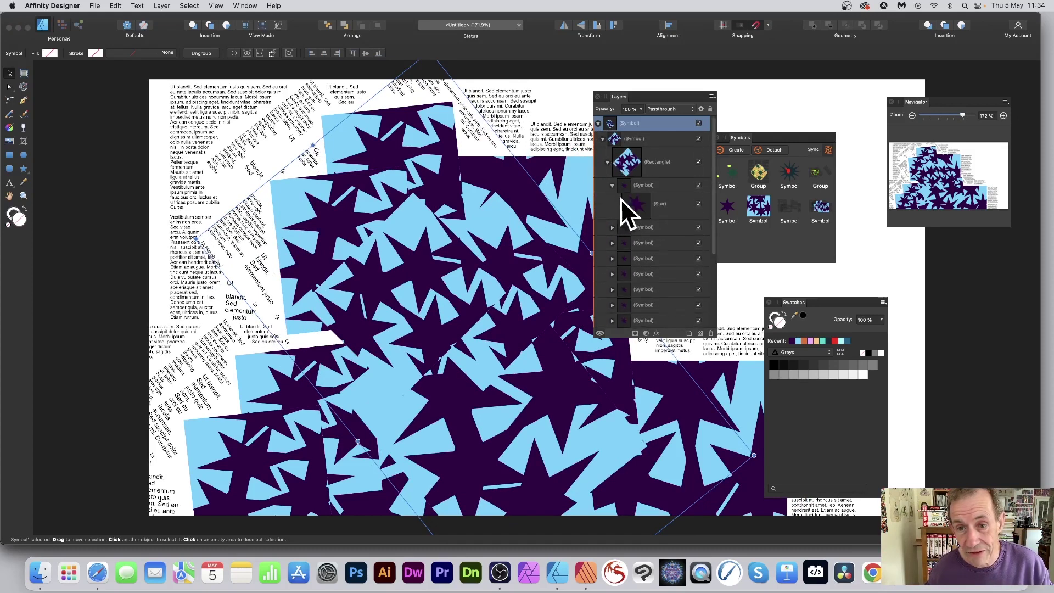
pyautogui.scroll(-3, 635, 293)
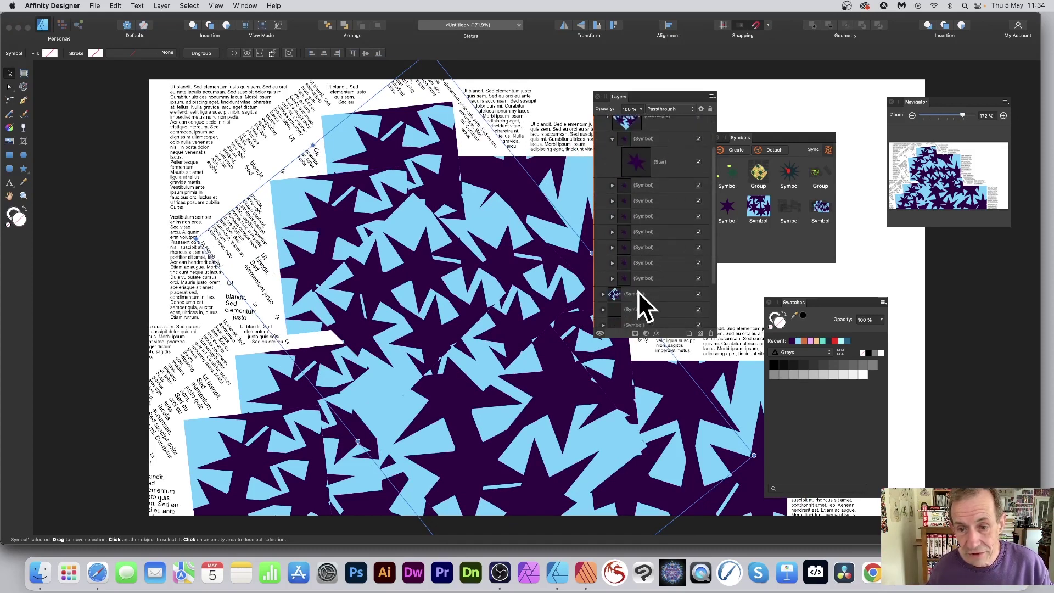
pyautogui.click(612, 226)
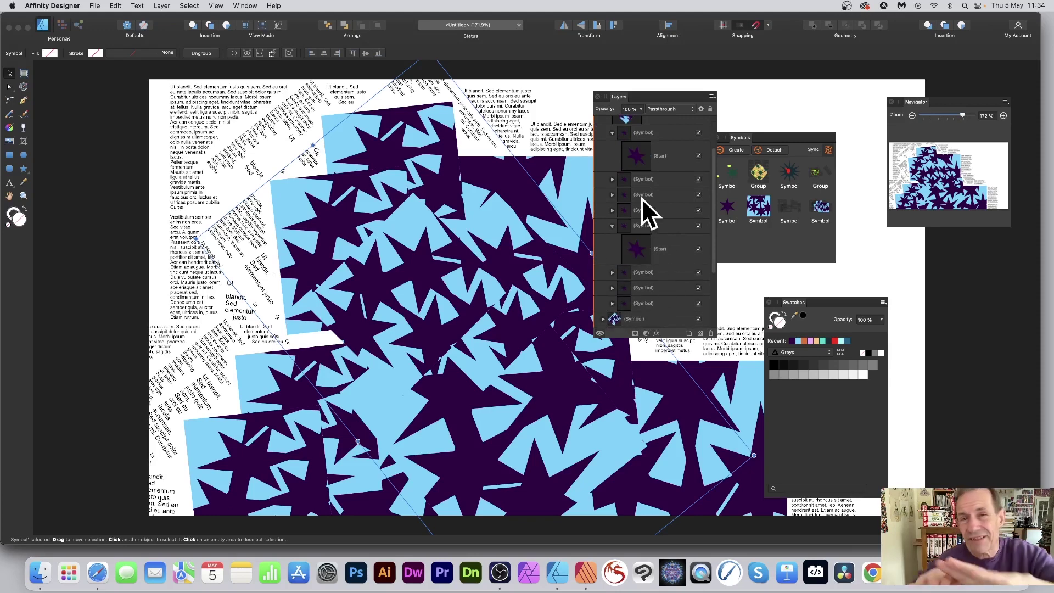
pyautogui.rightClick(648, 181)
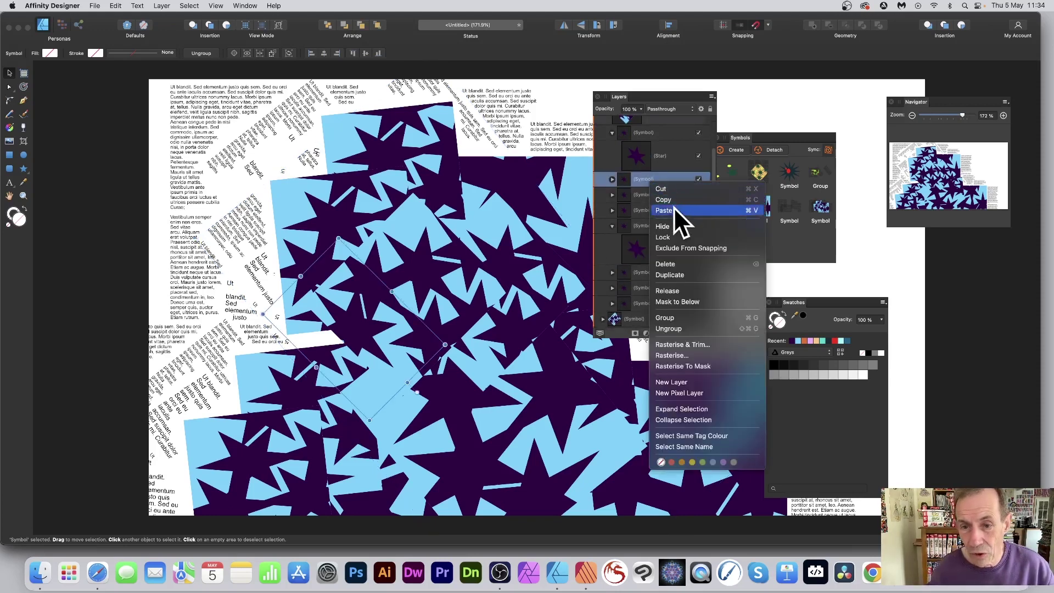
pyautogui.click(642, 181)
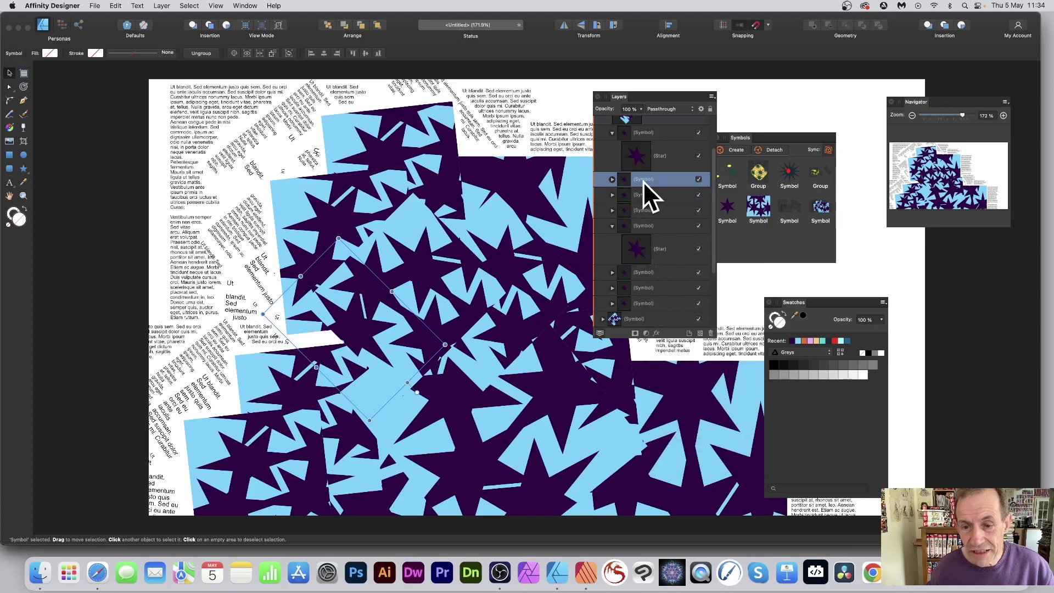
pyautogui.click(611, 180)
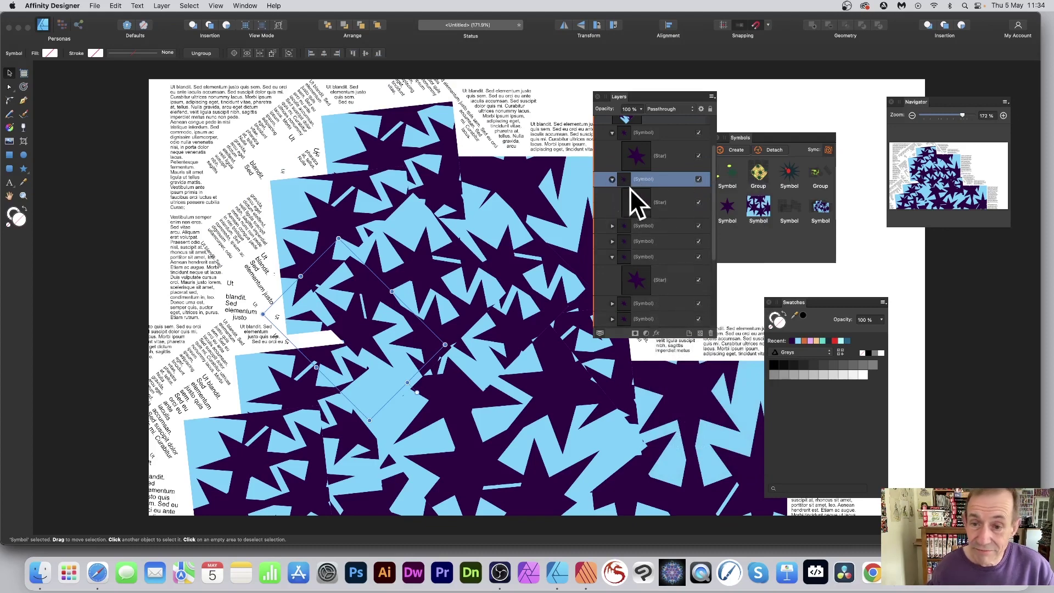
# Draw a small circle over the star inside the nested symbol with the Ellipse tool.
pyautogui.click(659, 204)
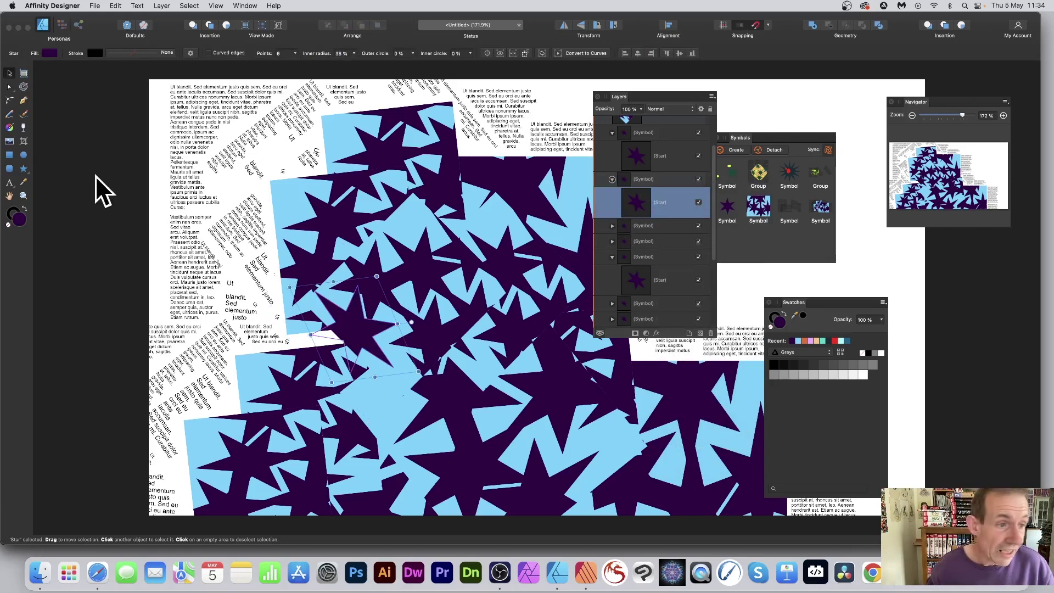
pyautogui.click(24, 155)
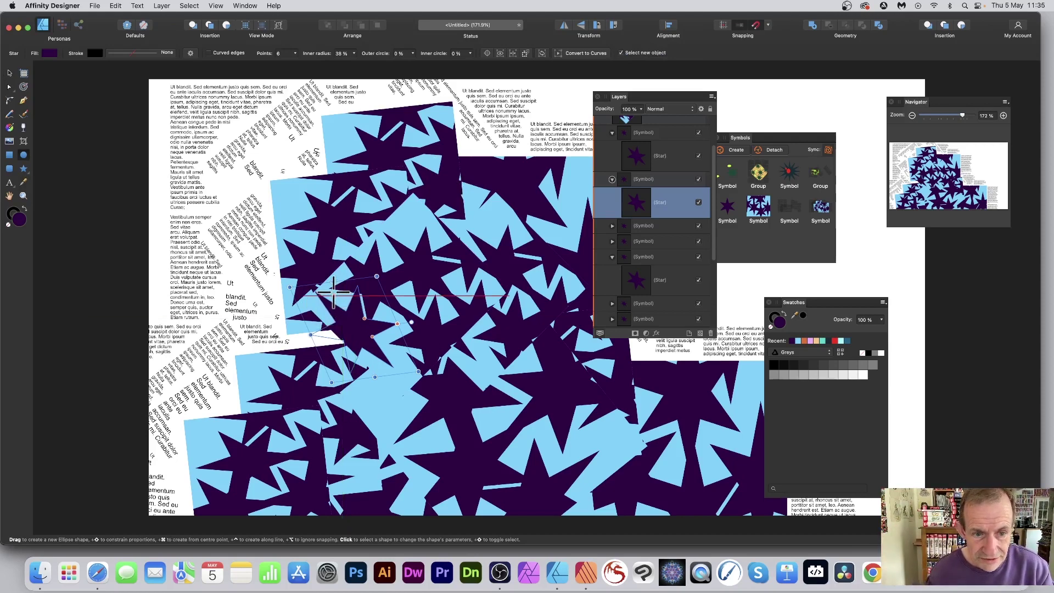
pyautogui.moveTo(335, 295); pyautogui.dragTo(354, 315)
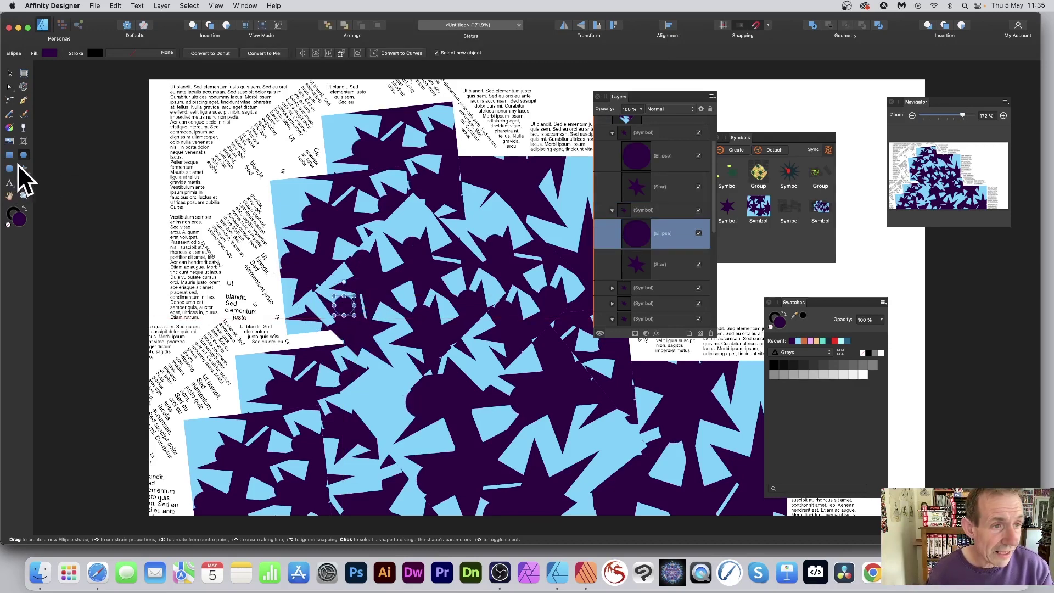
# Fill the circle white and add two smaller white ellipses beside it in the same nested symbol.
pyautogui.click(49, 51)
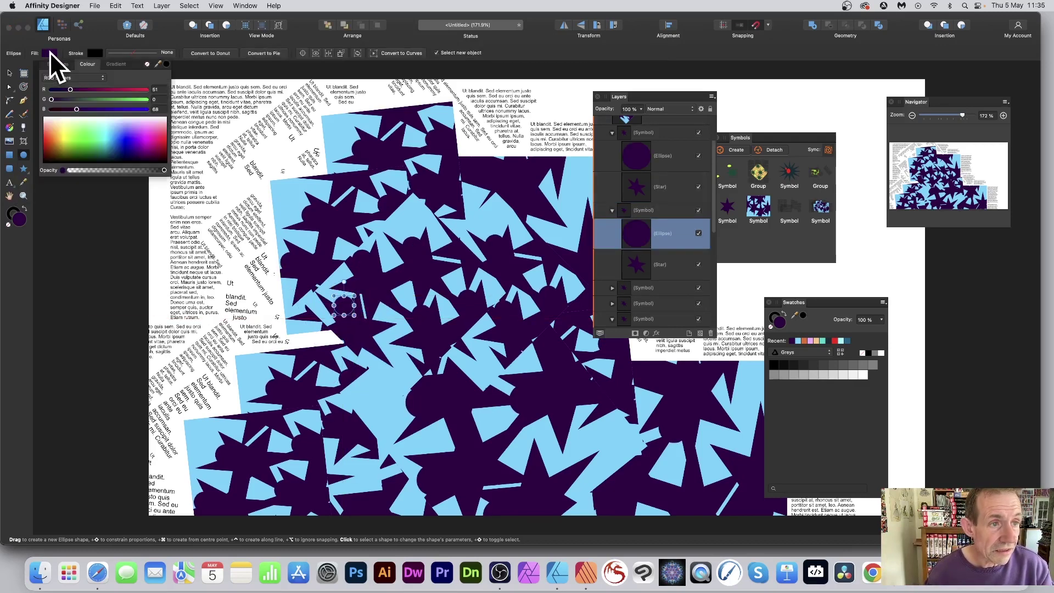
pyautogui.moveTo(78, 131); pyautogui.dragTo(88, 117)
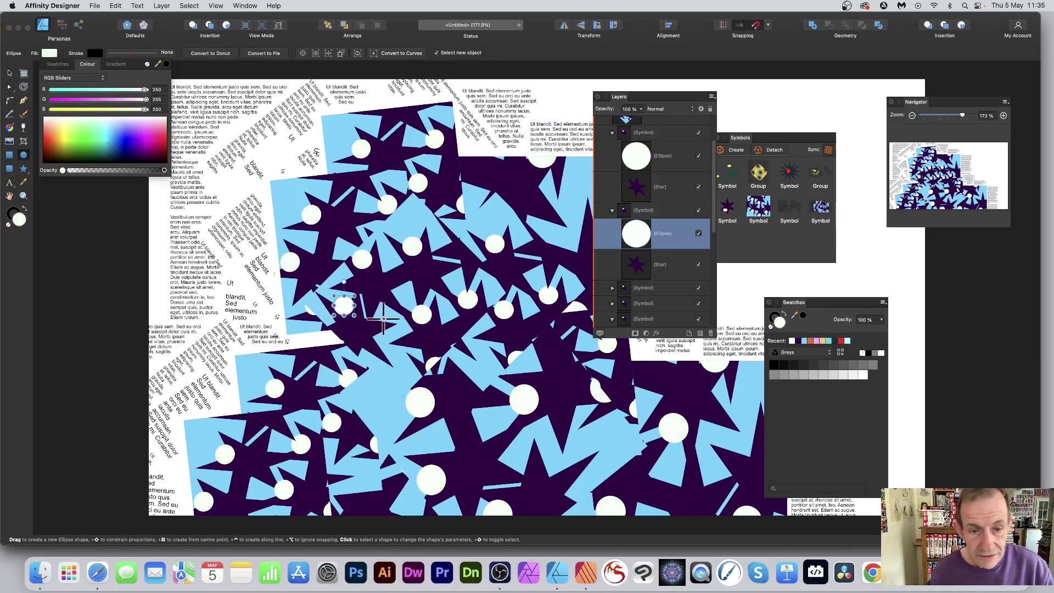
pyautogui.click(354, 291)
pyautogui.moveTo(352, 273); pyautogui.dragTo(332, 305)
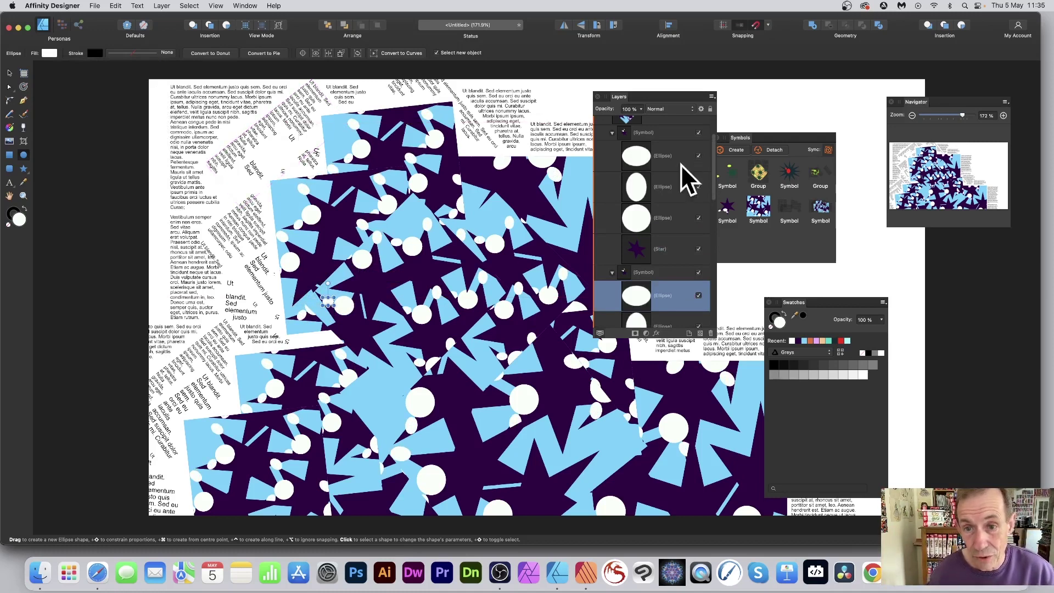
# Examine the layers of the nested symbols to see how the added ellipses appear in each instance.
pyautogui.click(611, 133)
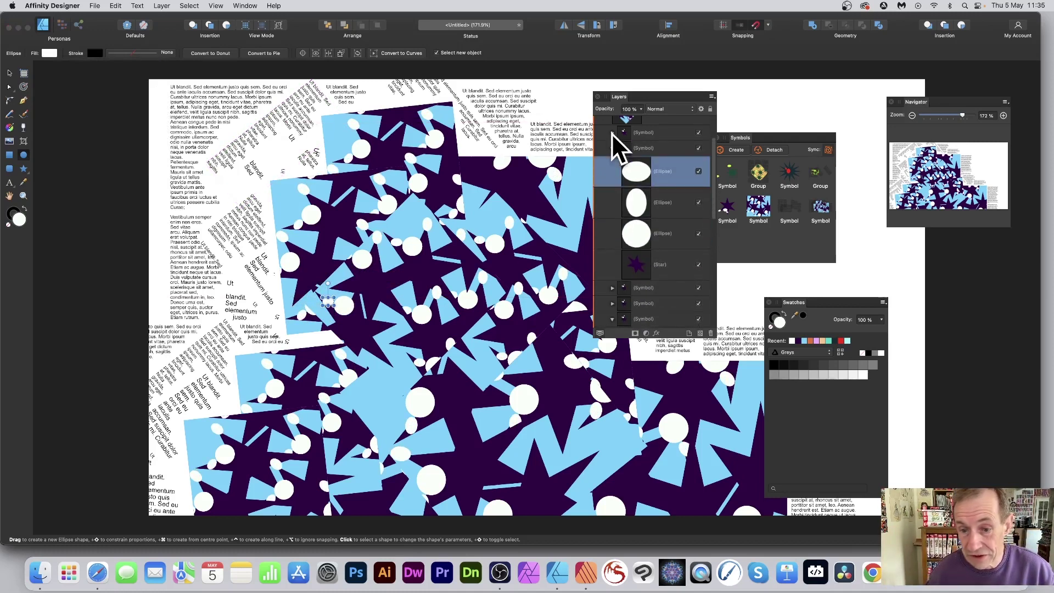
pyautogui.scroll(-3, 632, 219)
pyautogui.scroll(-5, 631, 217)
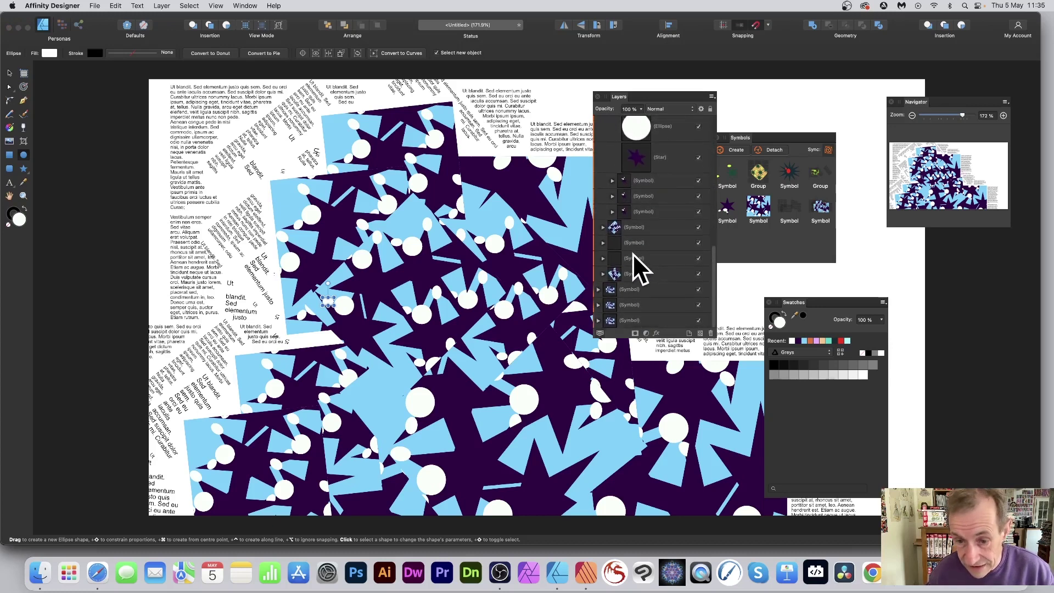
pyautogui.scroll(6, 643, 275)
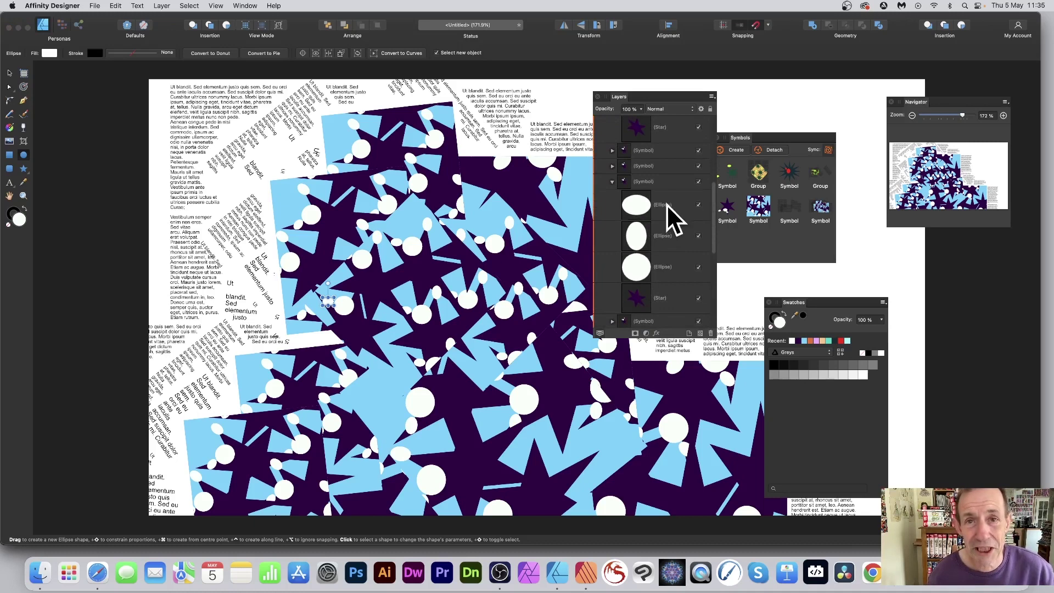
pyautogui.click(666, 204)
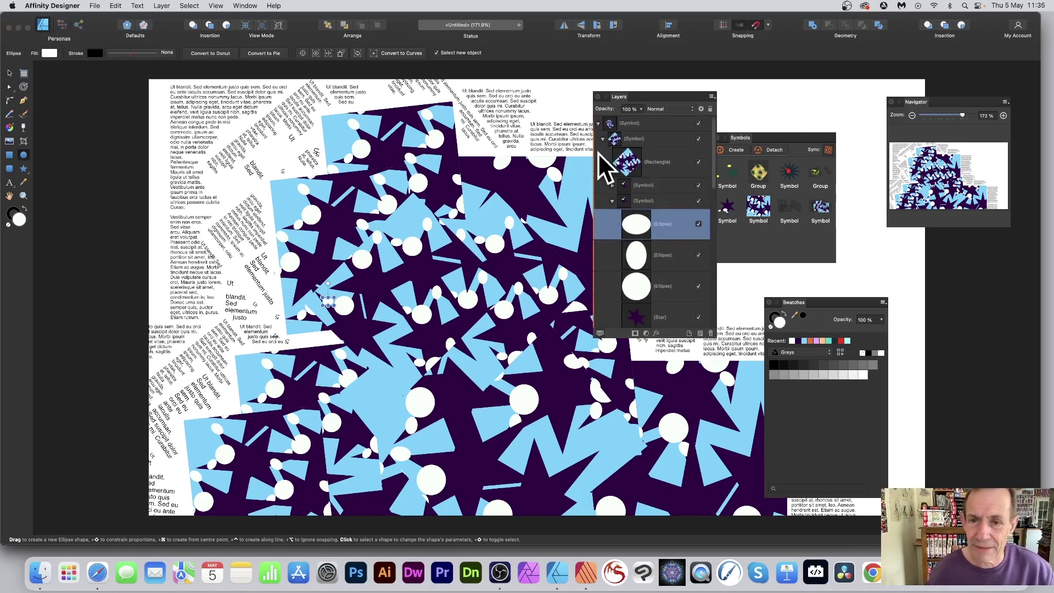
pyautogui.scroll(-3, 604, 157)
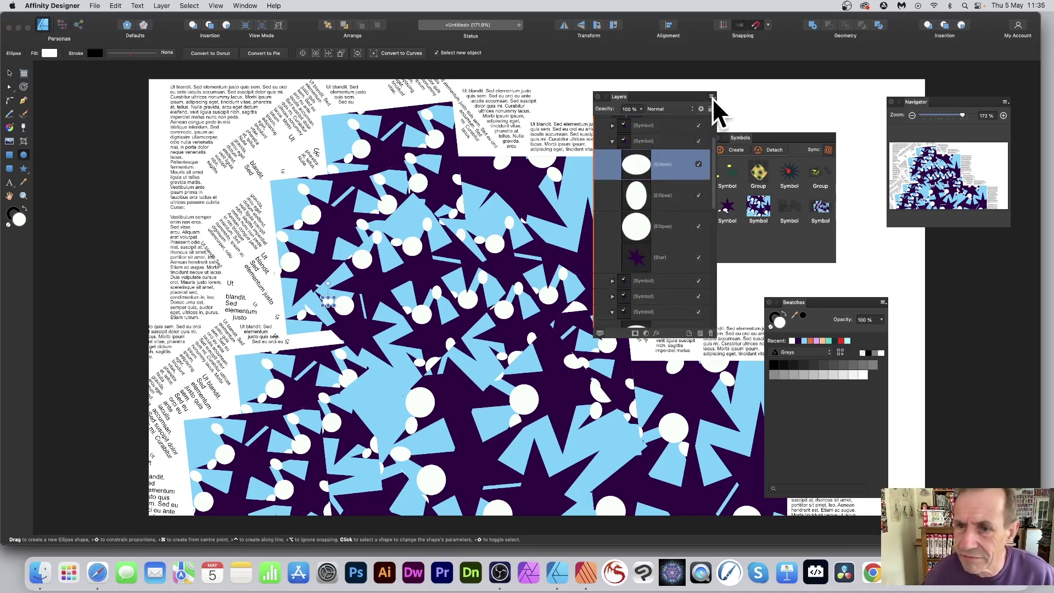
pyautogui.click(712, 97)
pyautogui.click(691, 95)
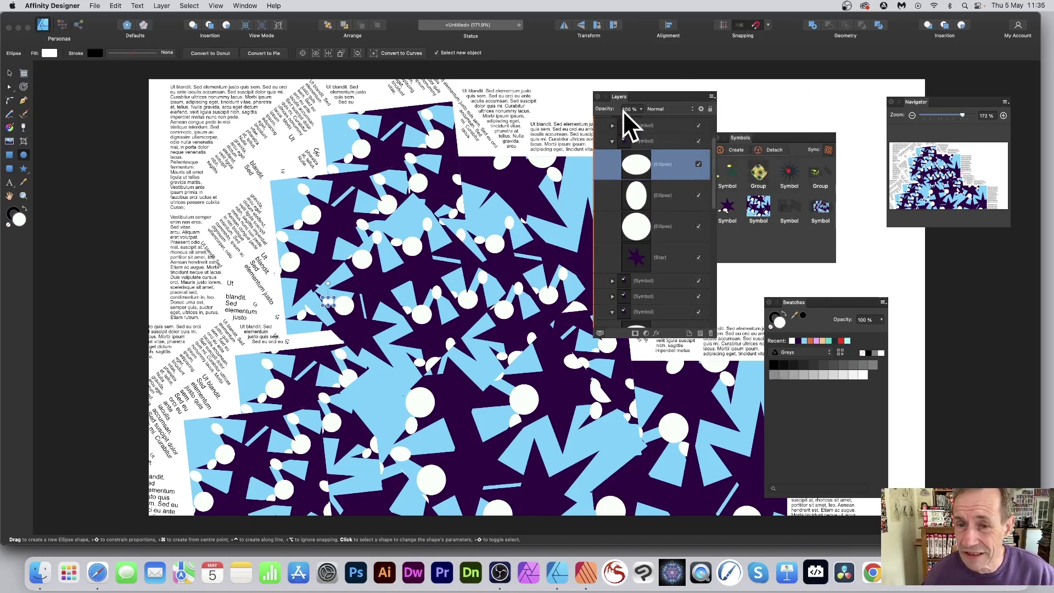
pyautogui.scroll(3, 623, 143)
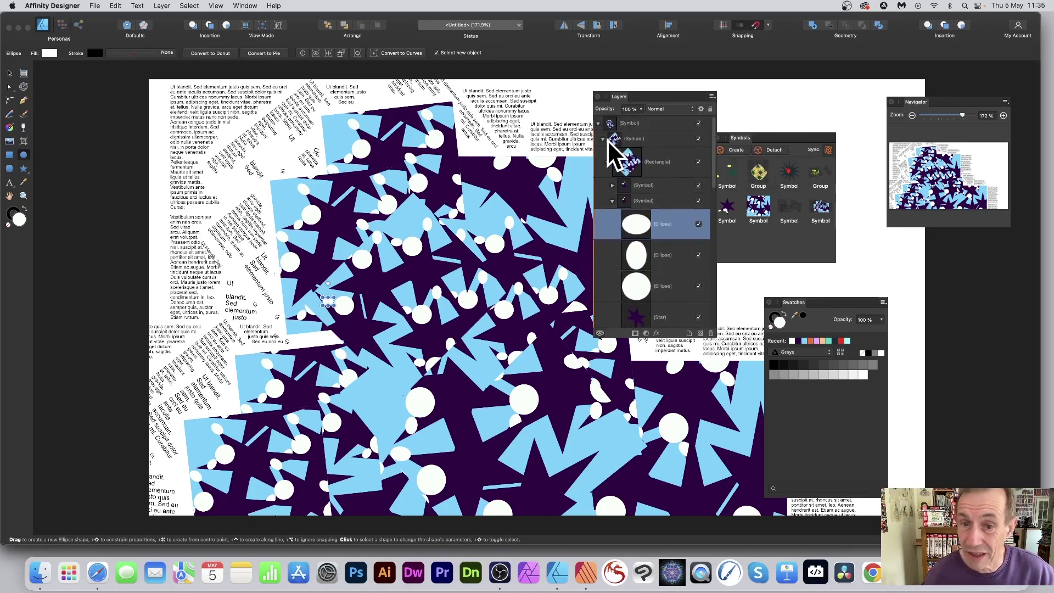
# Change the fill of the first text frame in the second combined symbol's nested text symbol to green.
pyautogui.click(603, 139)
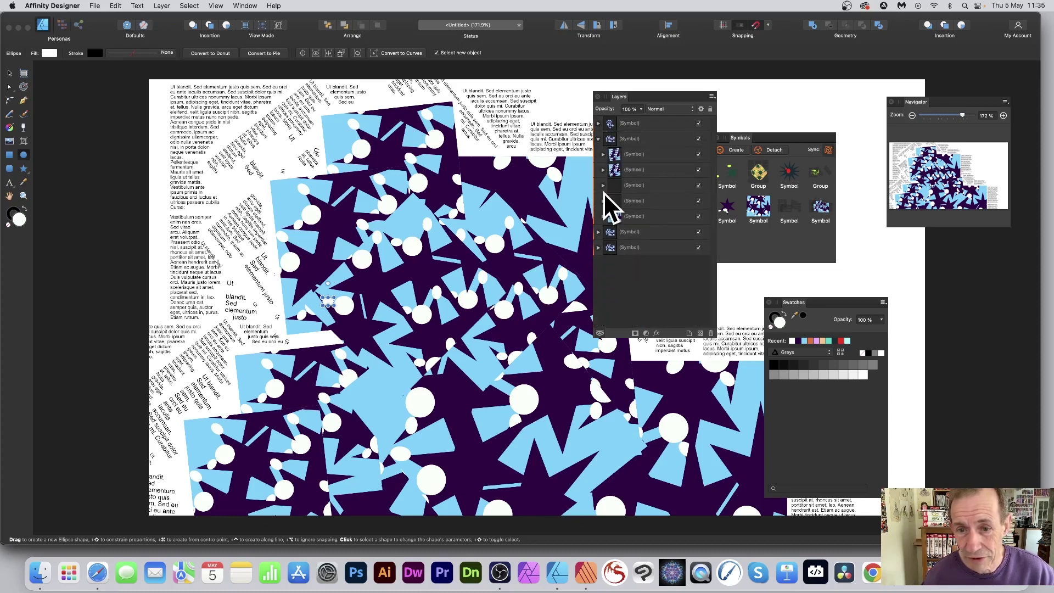
pyautogui.click(604, 186)
pyautogui.click(632, 209)
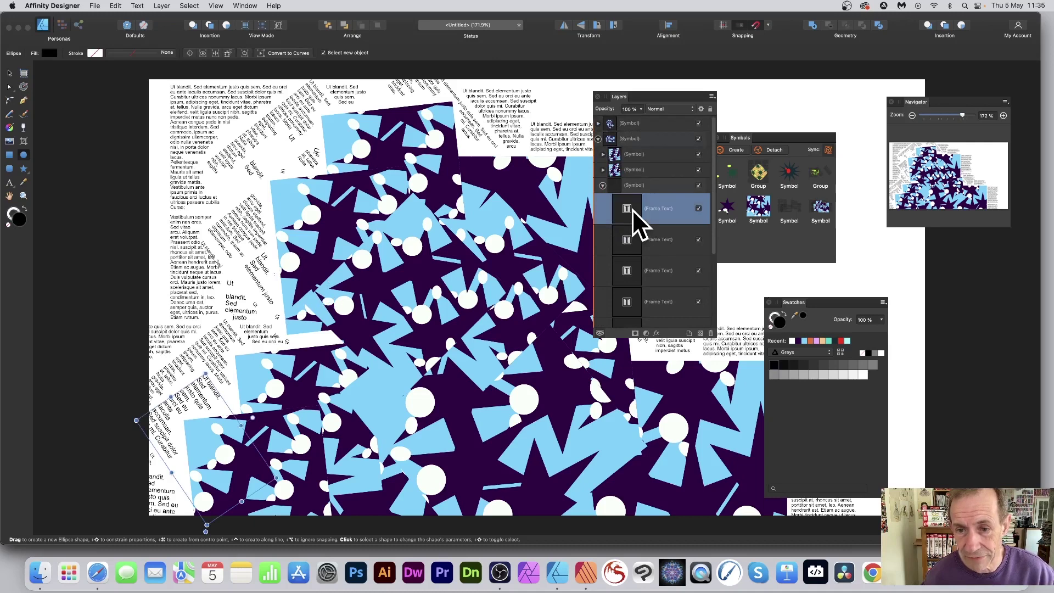
pyautogui.click(48, 54)
pyautogui.moveTo(92, 144)
pyautogui.mouseDown()
pyautogui.moveTo(96, 123)
pyautogui.moveTo(80, 149)
pyautogui.mouseUp()
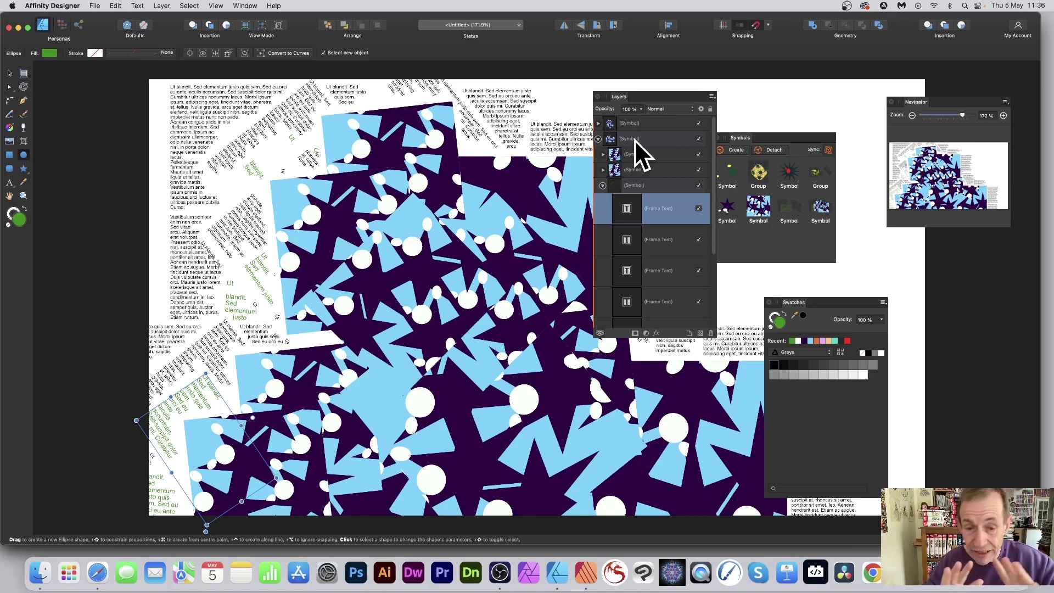
# Select the topmost rotated combined symbol and scale it down over the middle of the artwork.
pyautogui.click(9, 73)
pyautogui.click(390, 231)
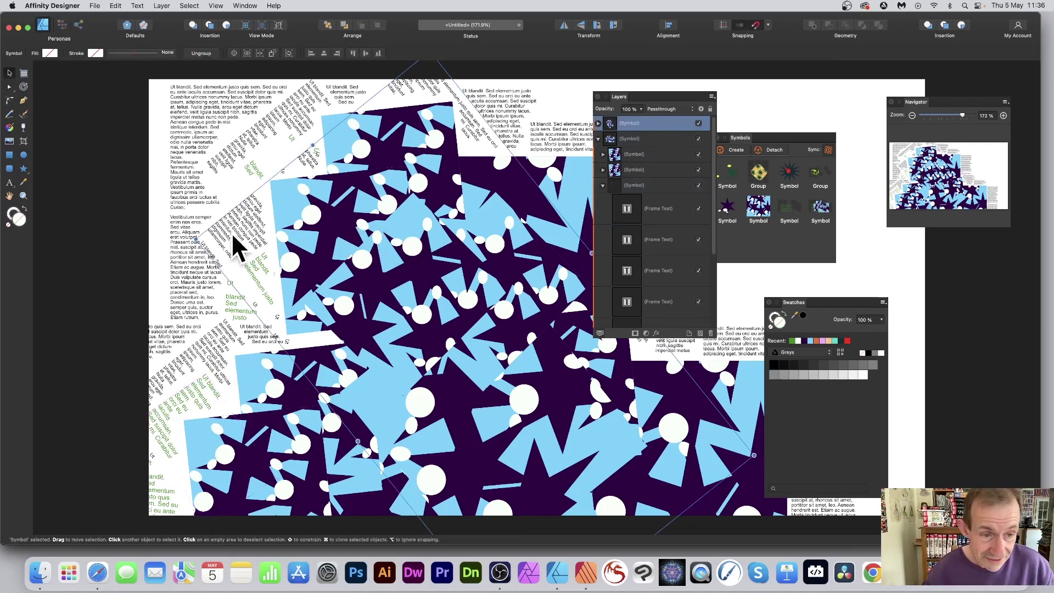
pyautogui.moveTo(199, 236); pyautogui.dragTo(357, 242)
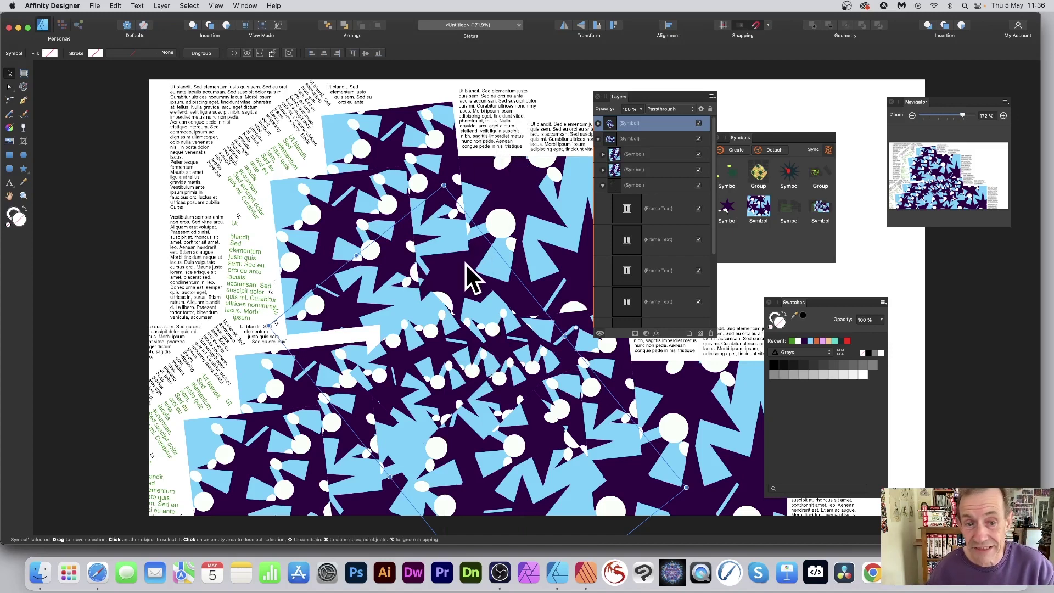
pyautogui.moveTo(443, 187); pyautogui.dragTo(487, 363)
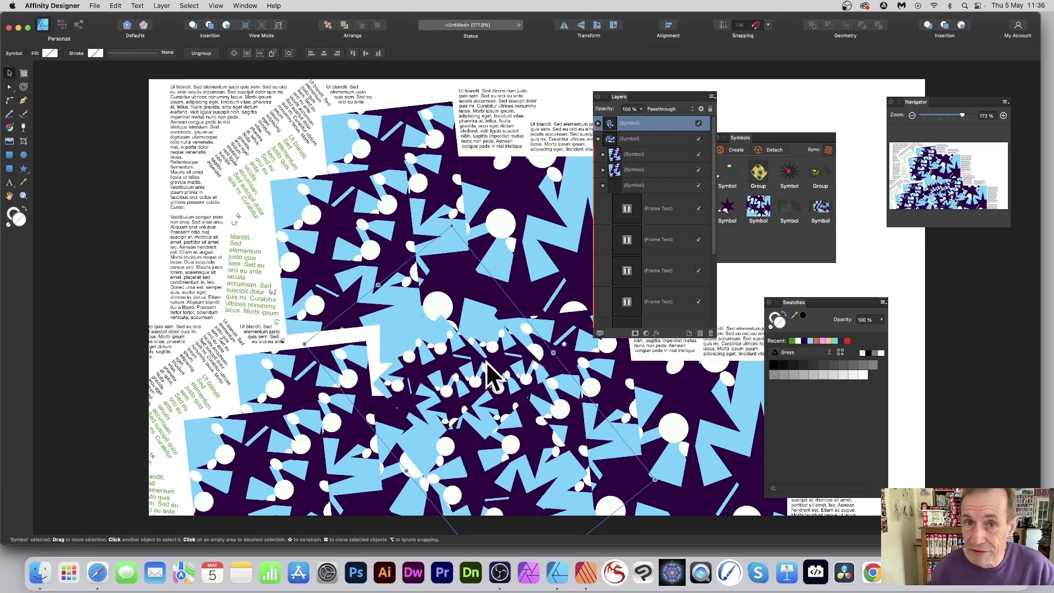